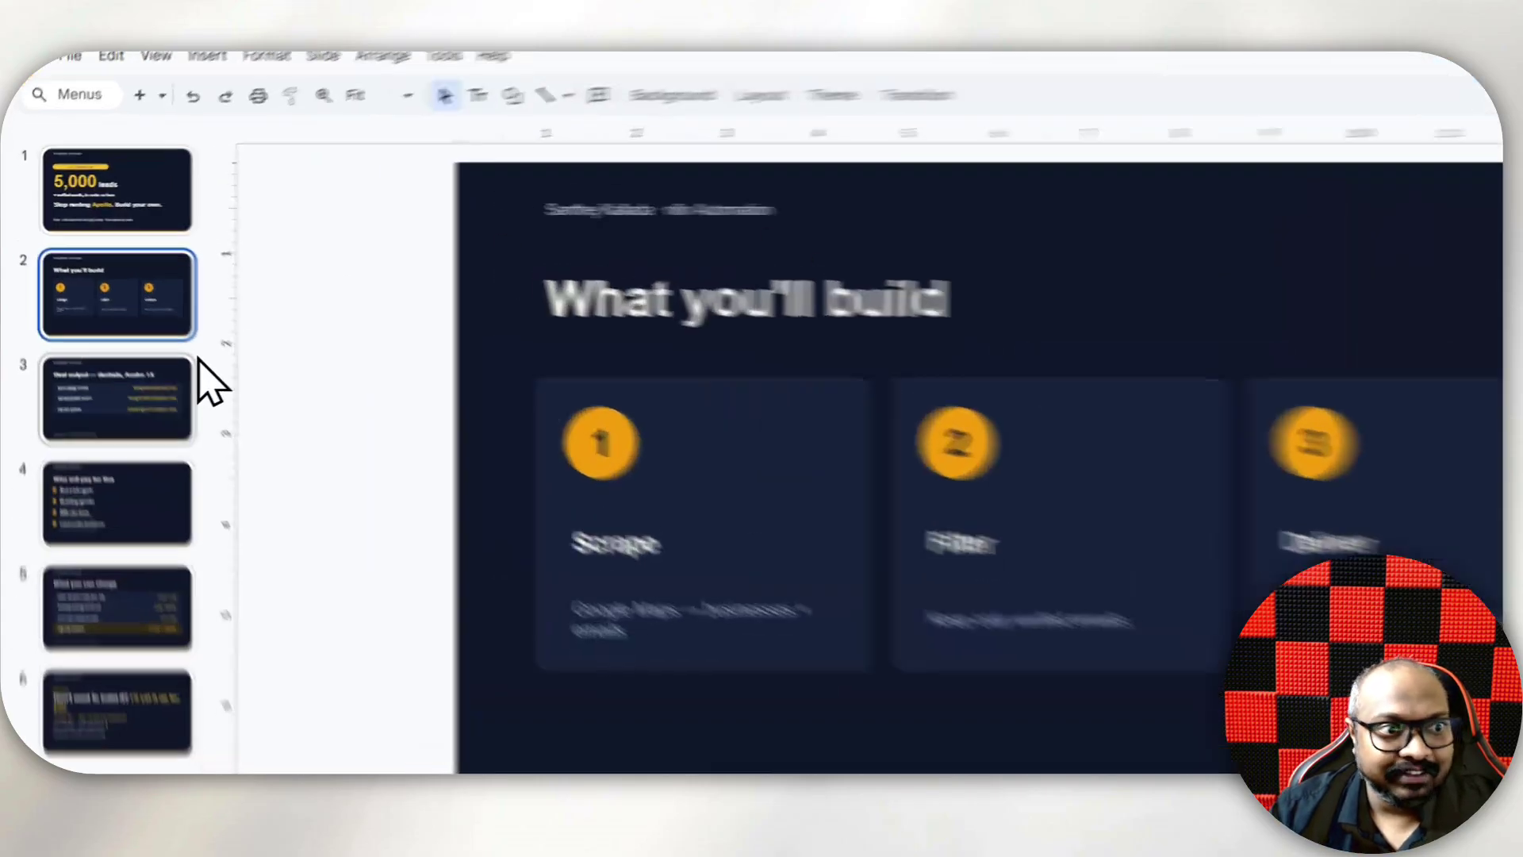
- Go through the presentation slides on the real output, who will pay for the leads, and what to charge
click(107, 358)
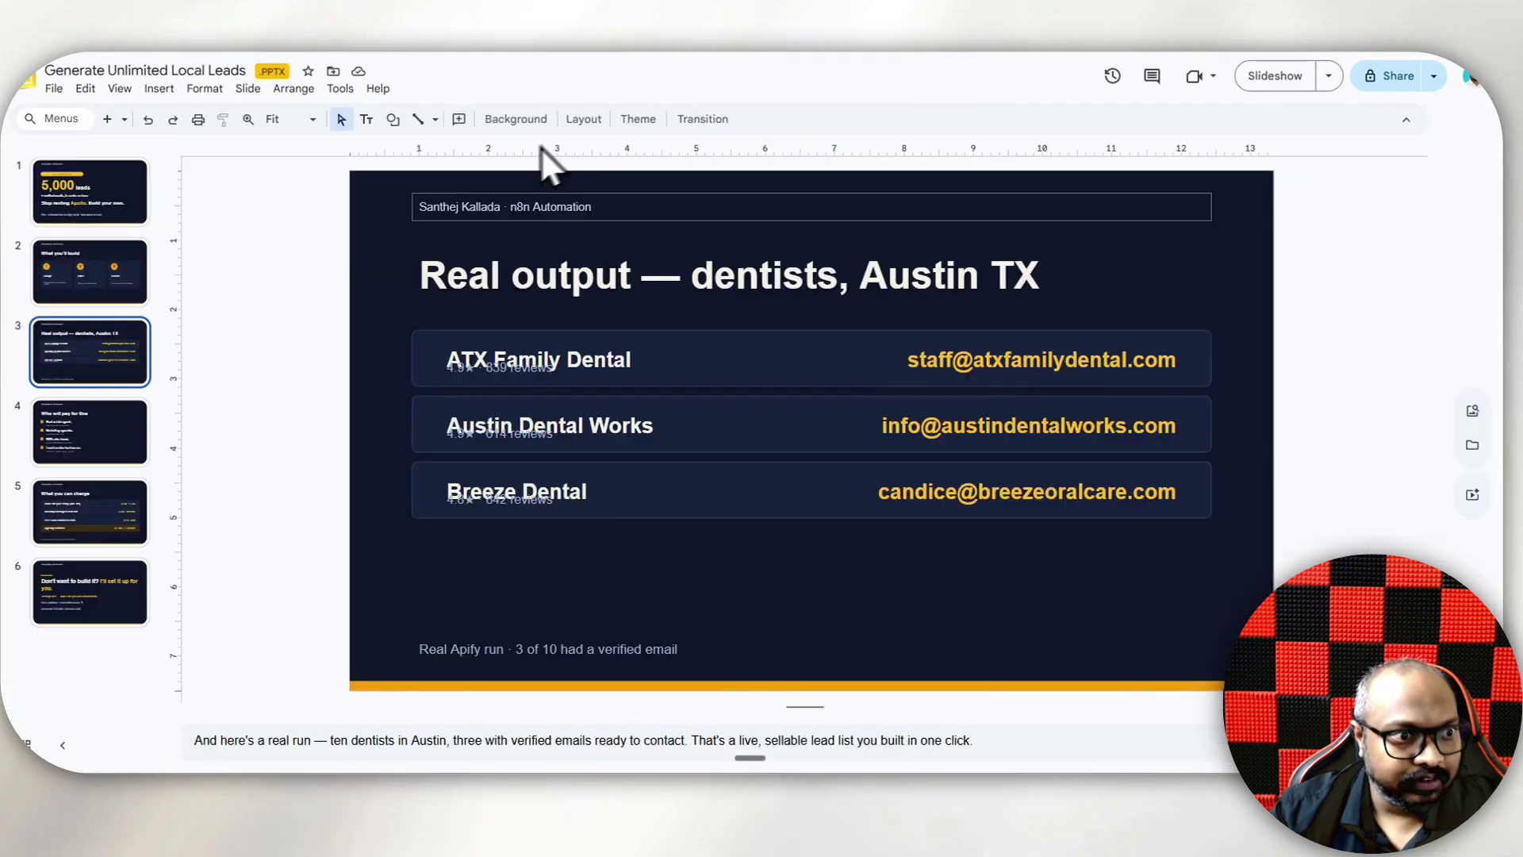
key(Down)
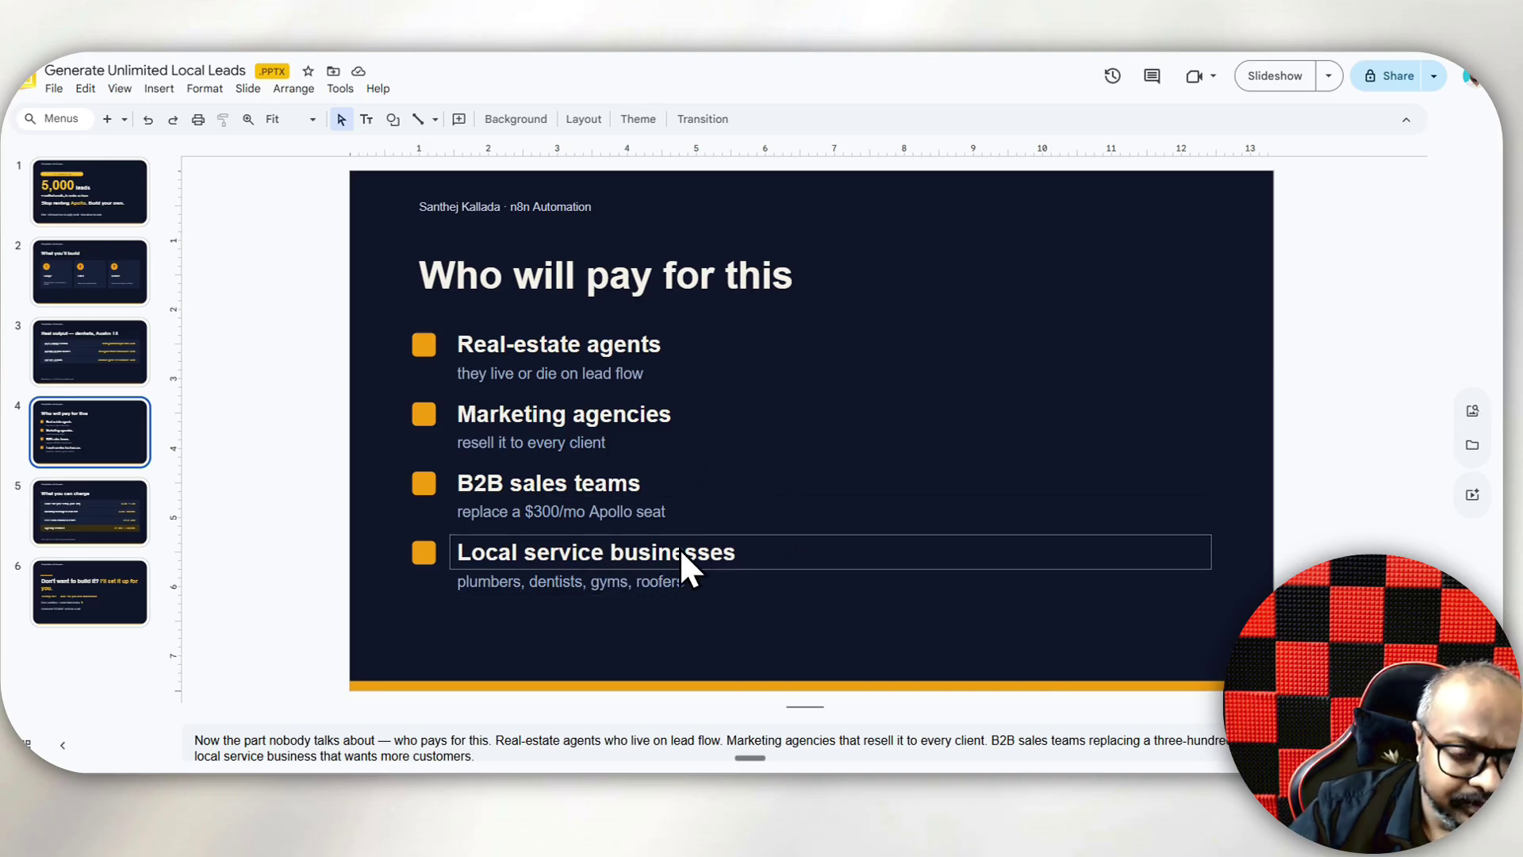
key(Down)
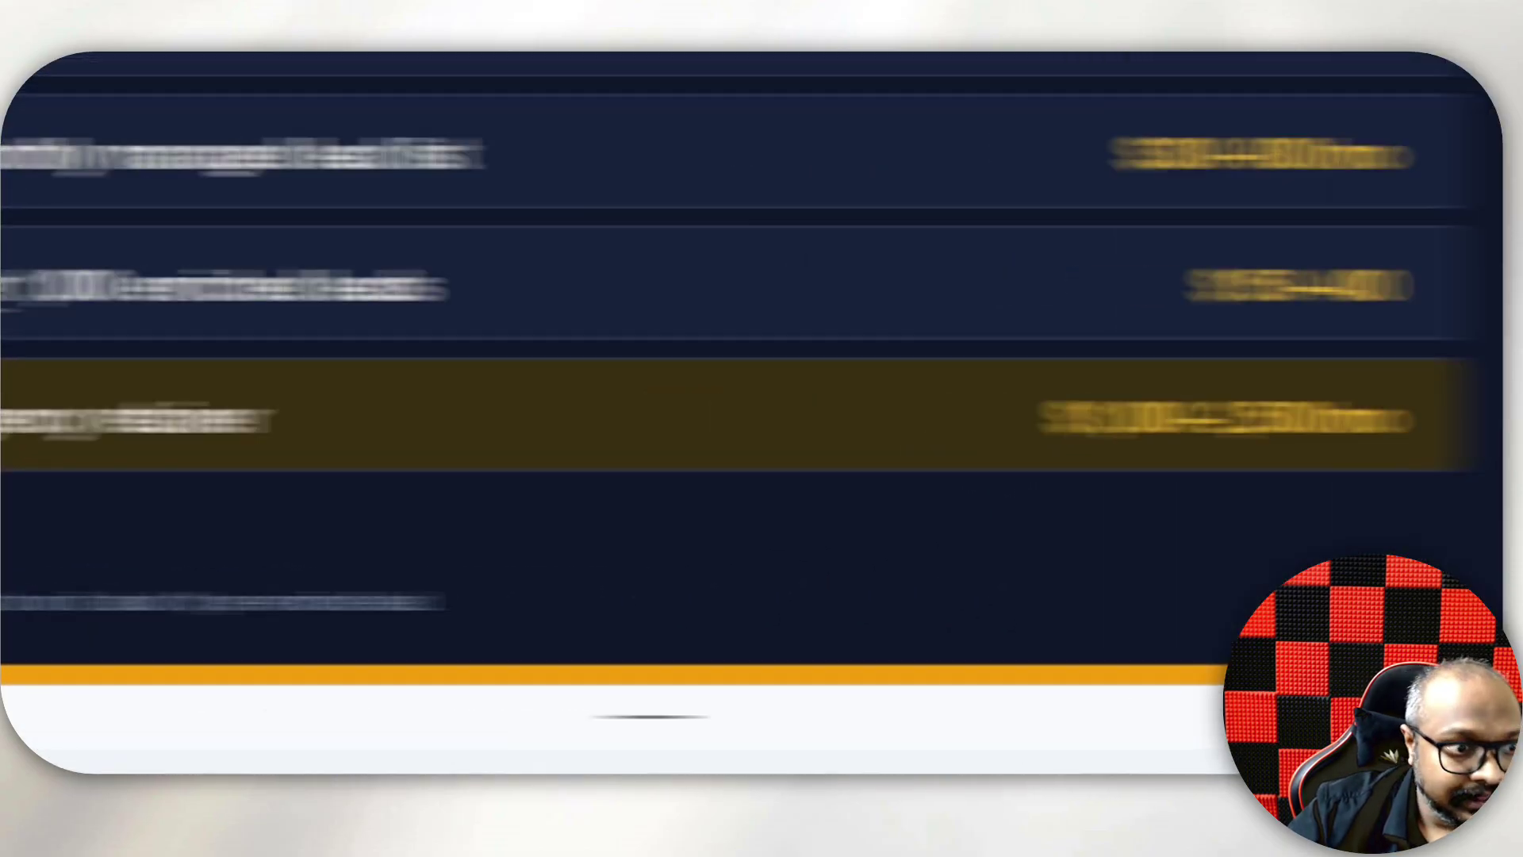
click(129, 468)
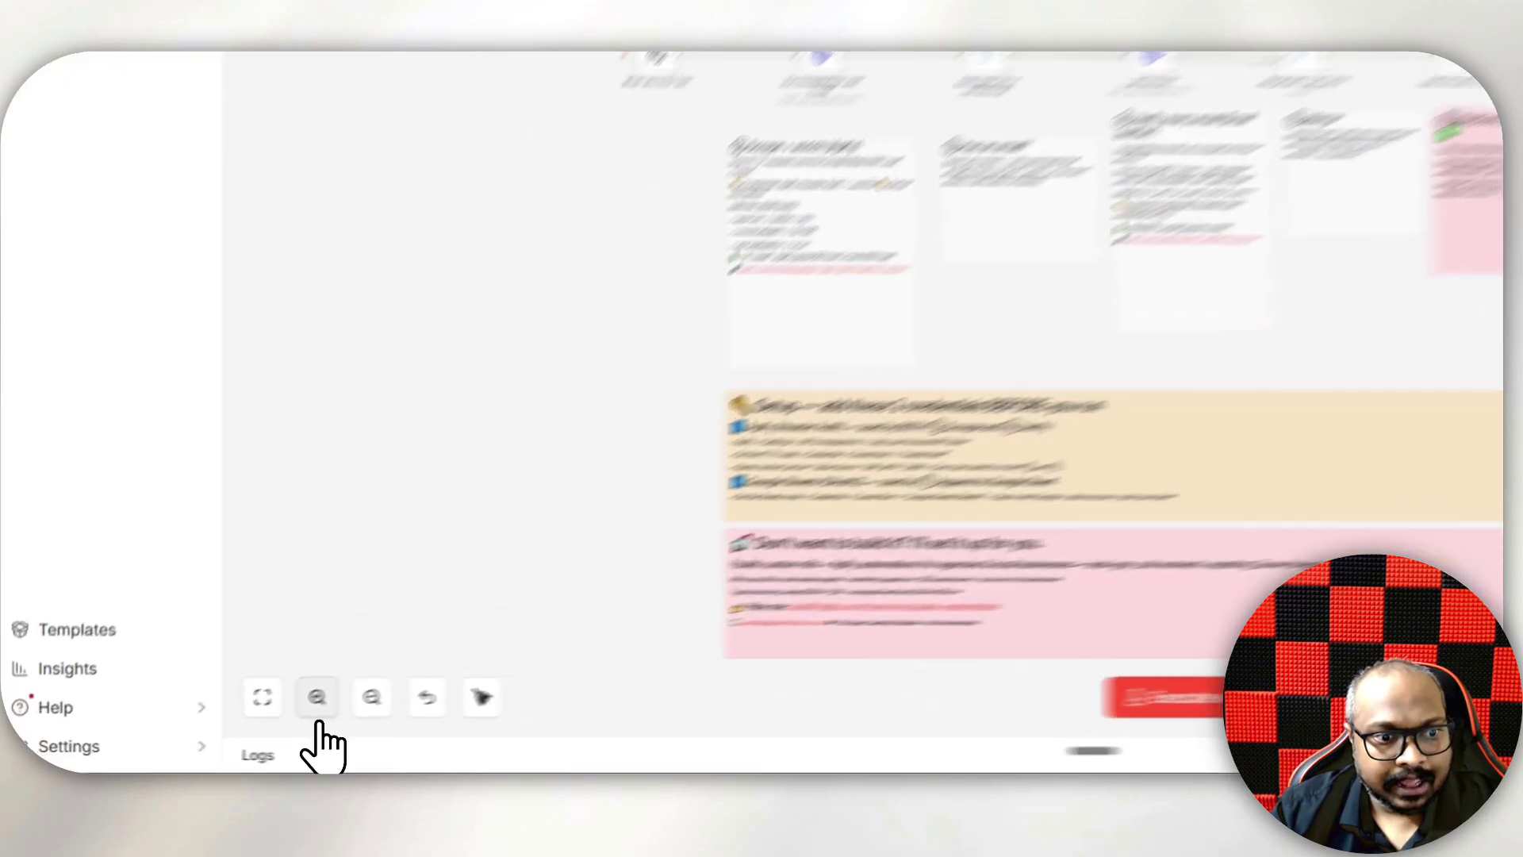
- Switch to the n8n lead-gen workflow, enlarge it, and view the workflow options that include importing from a file
click(217, 721)
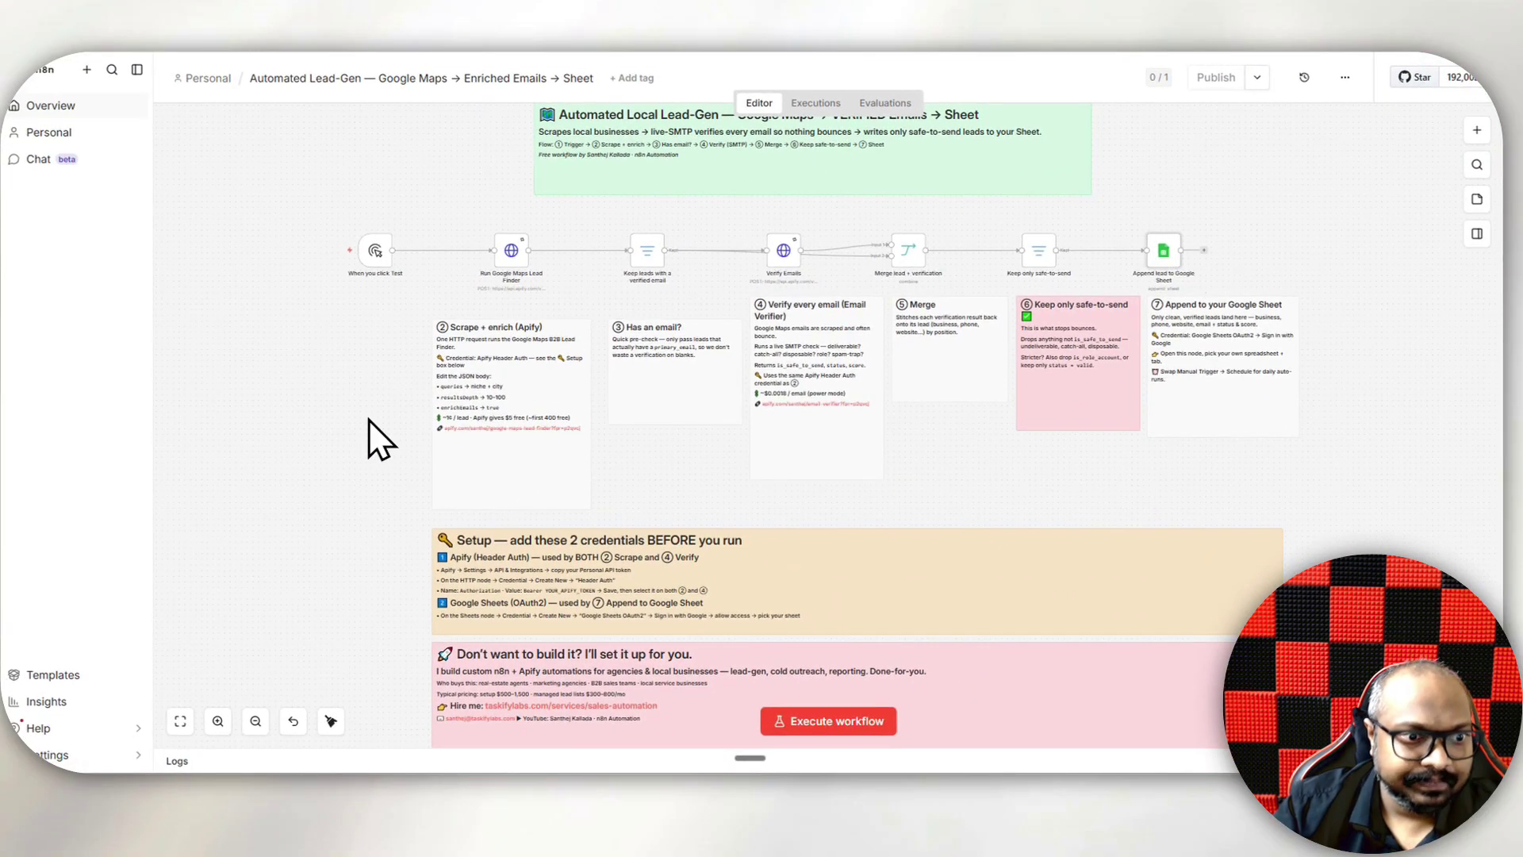
click(218, 720)
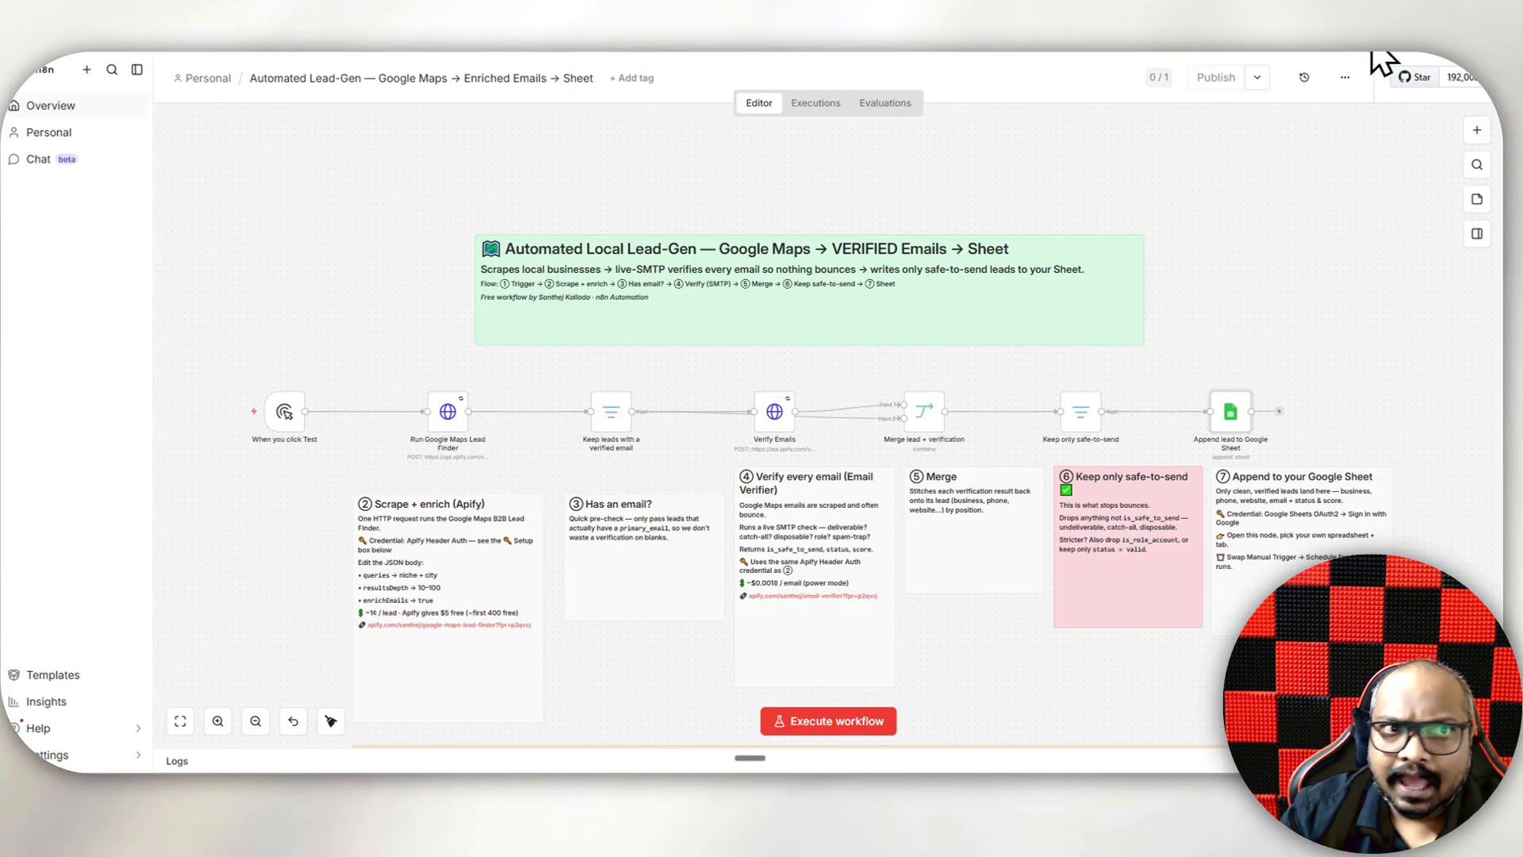
click(1344, 77)
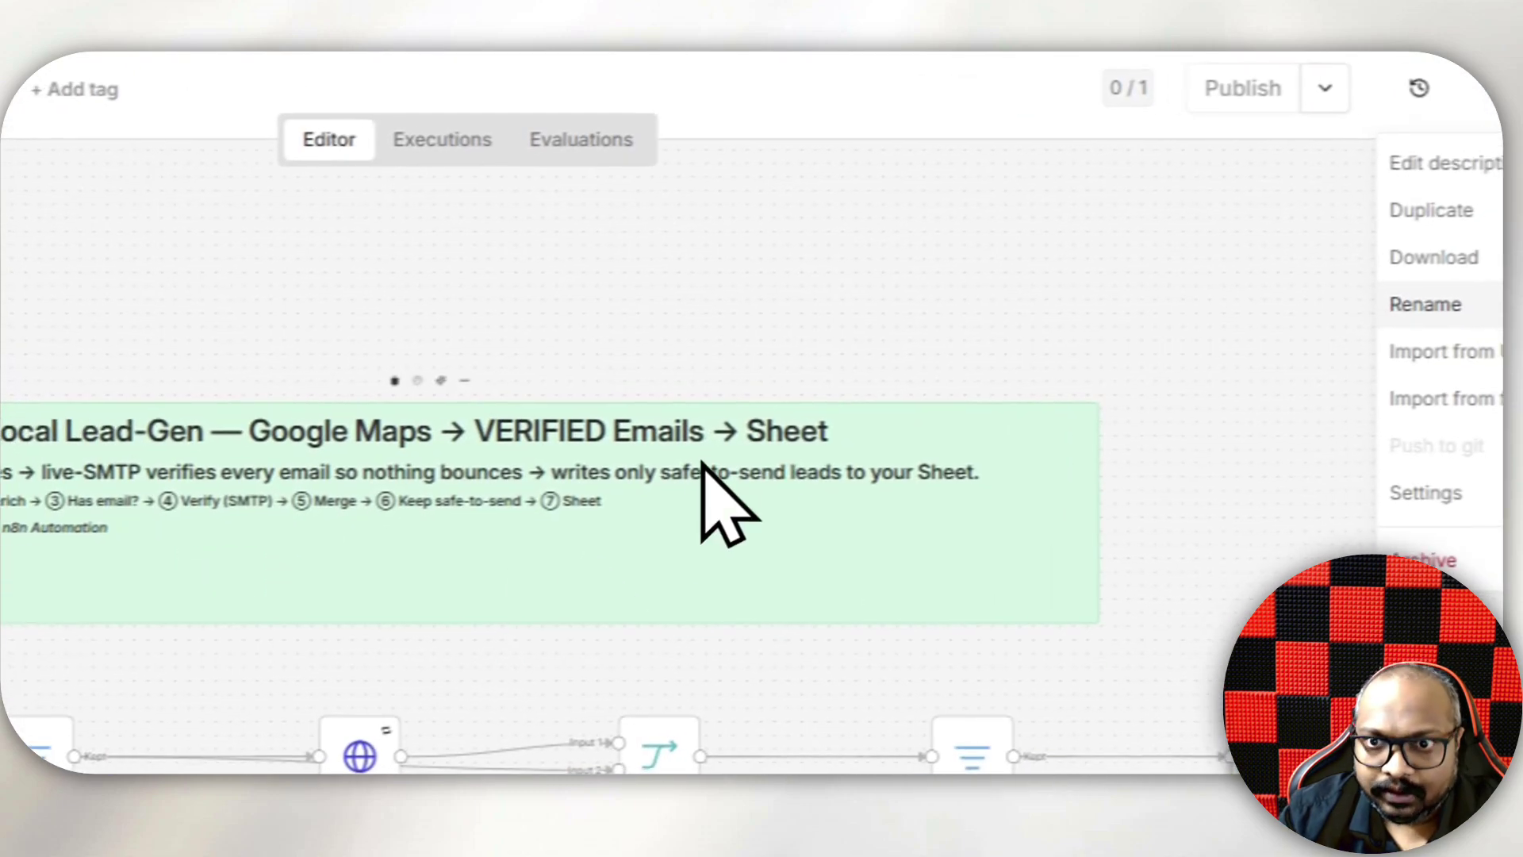
click(1087, 325)
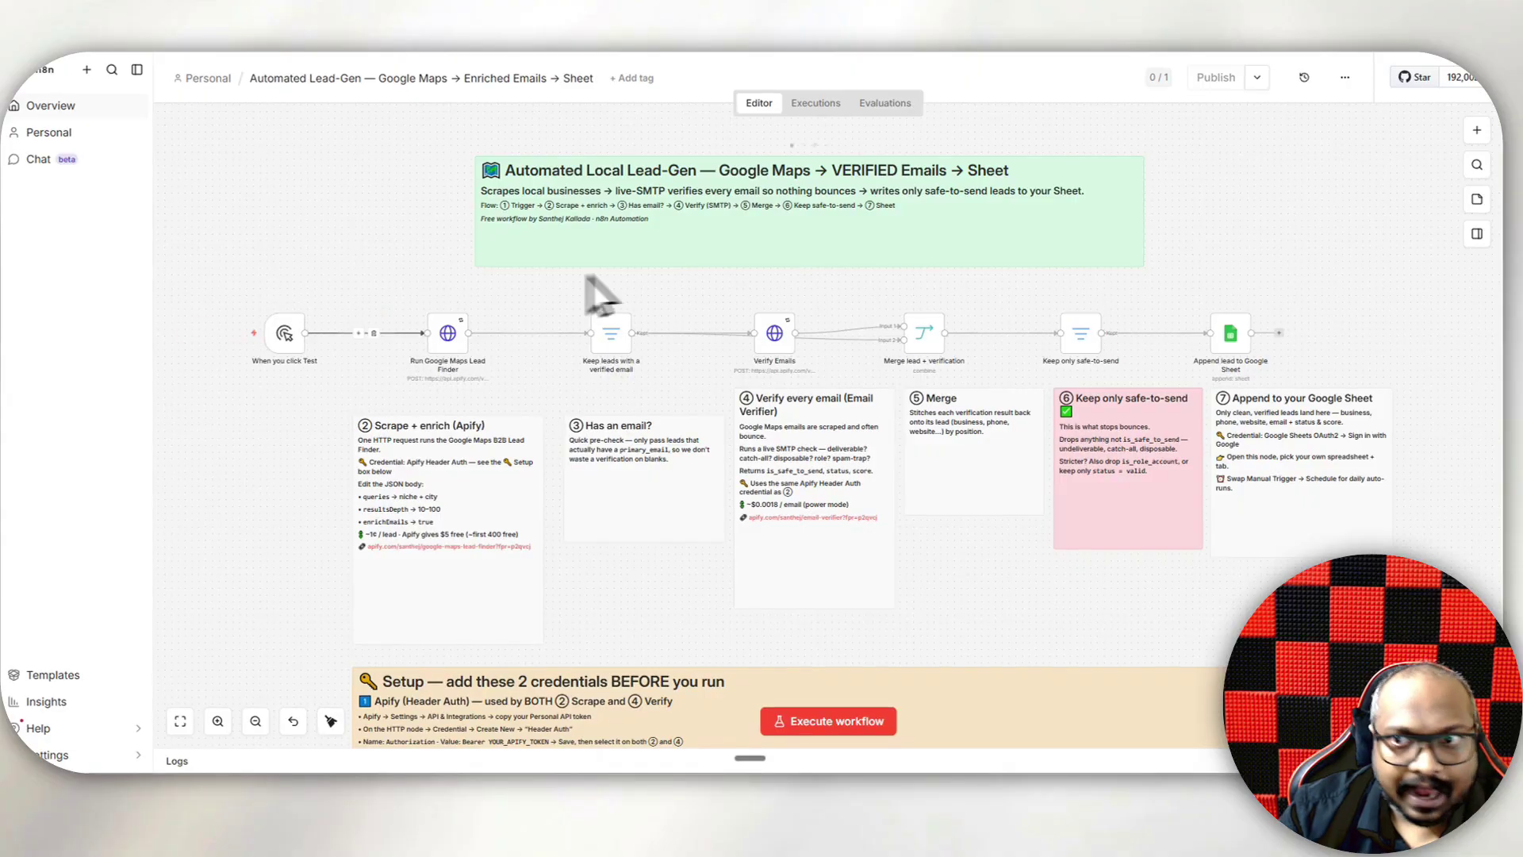
- Search the node library for the manual trigger and the HTTP Request node
click(1477, 131)
text(manual)
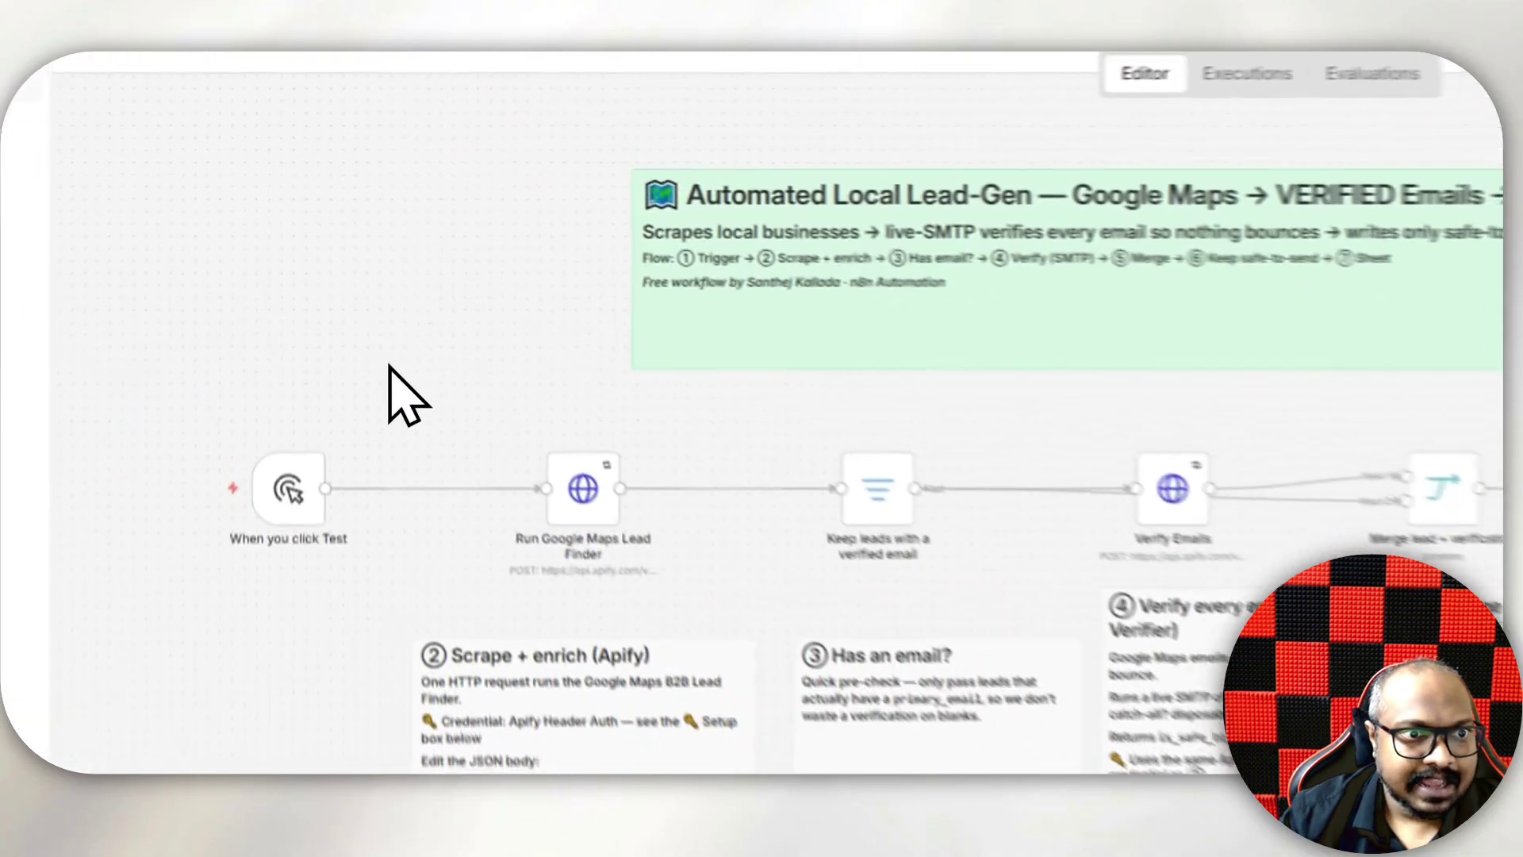
mouse_move(306, 329)
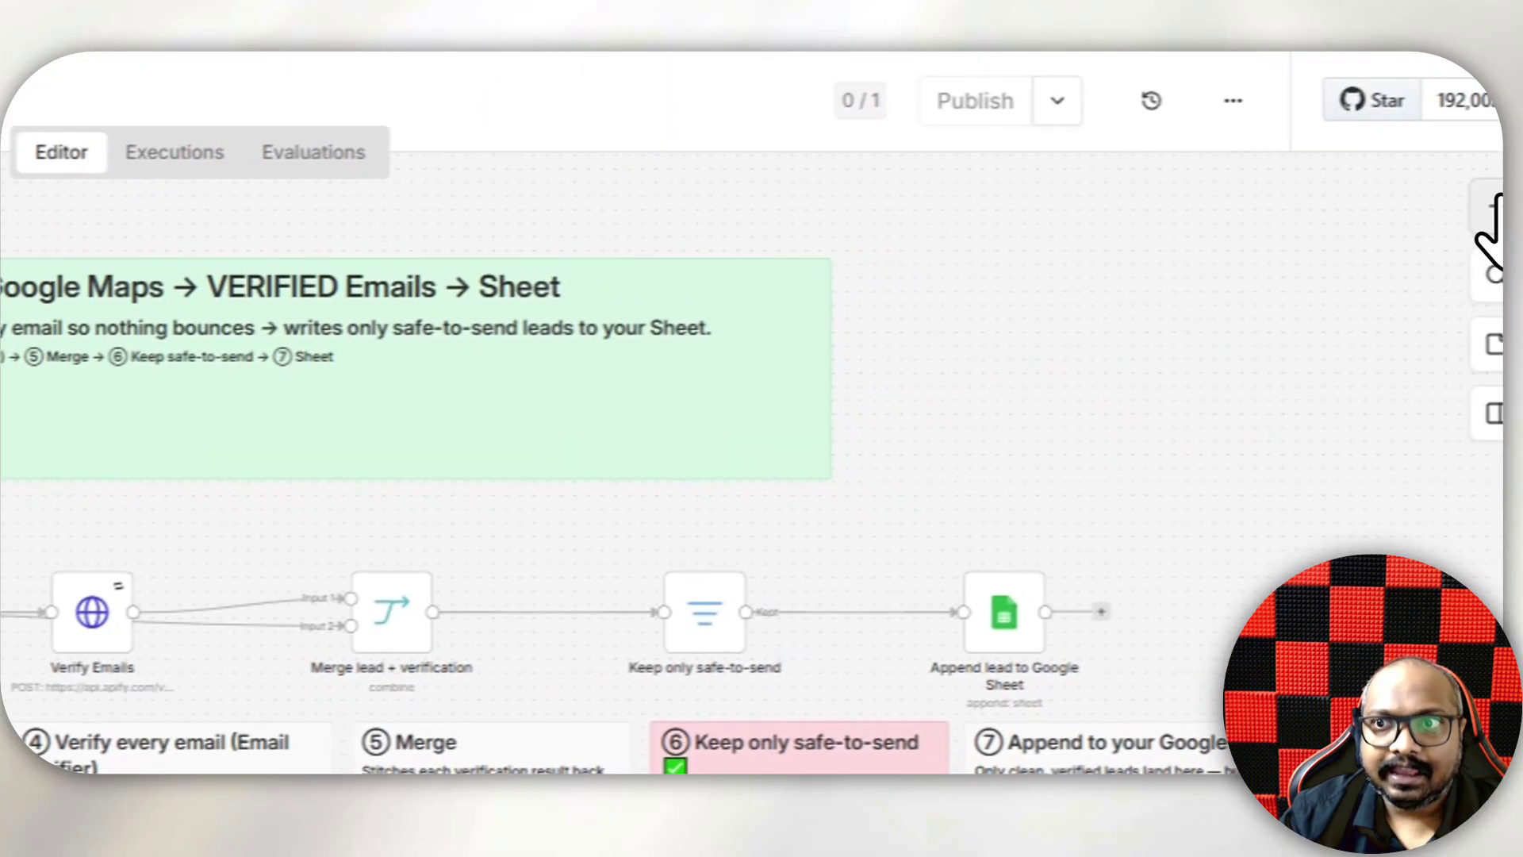
click(1495, 205)
text(htt)
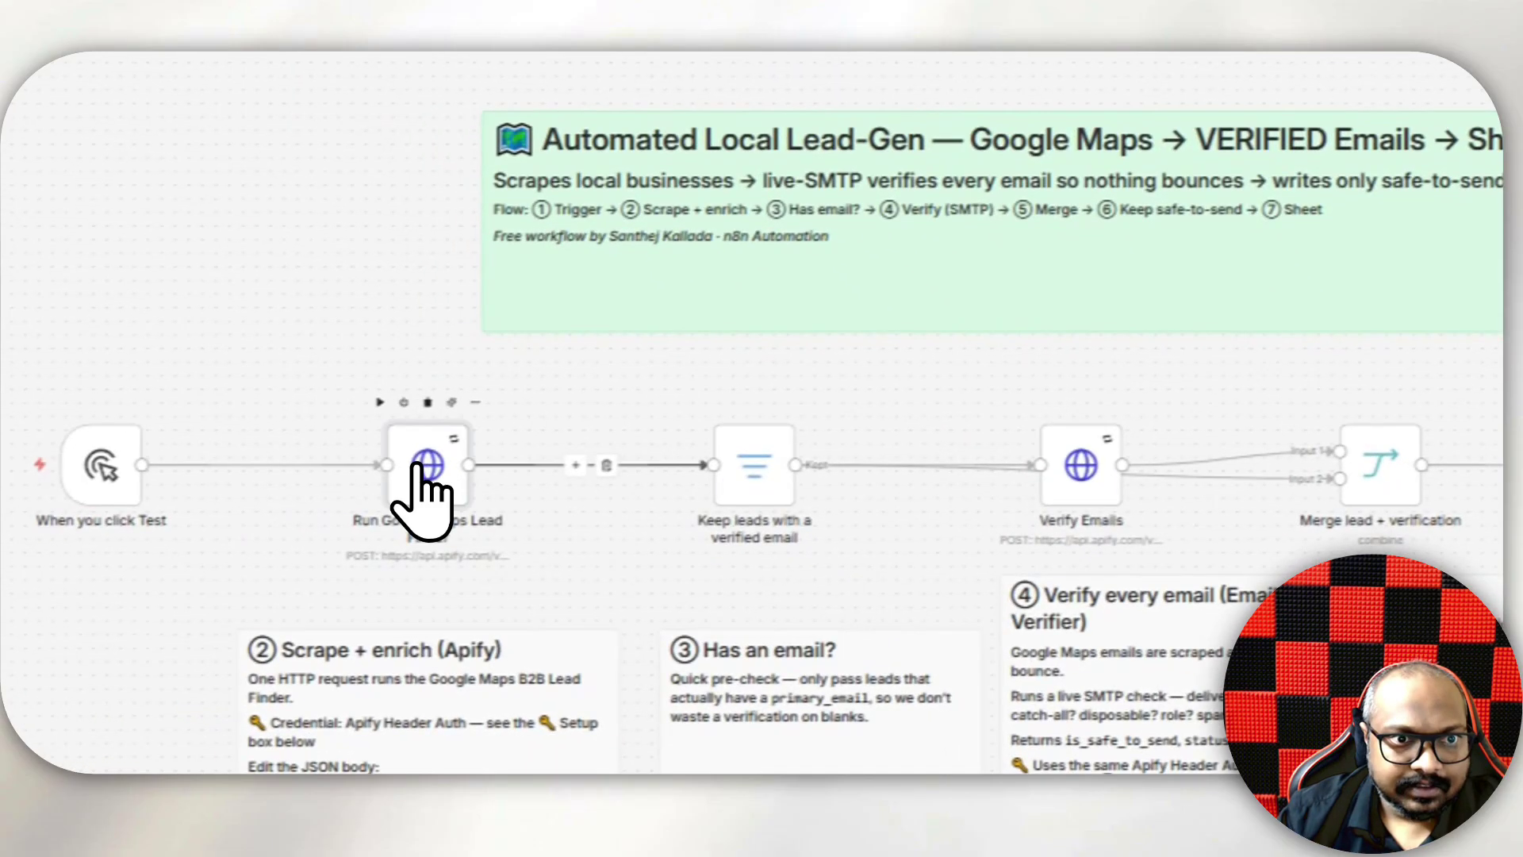
- Open the Run Google Maps Lead Finder node, review its request parameters, and show its full URL
double_click(428, 472)
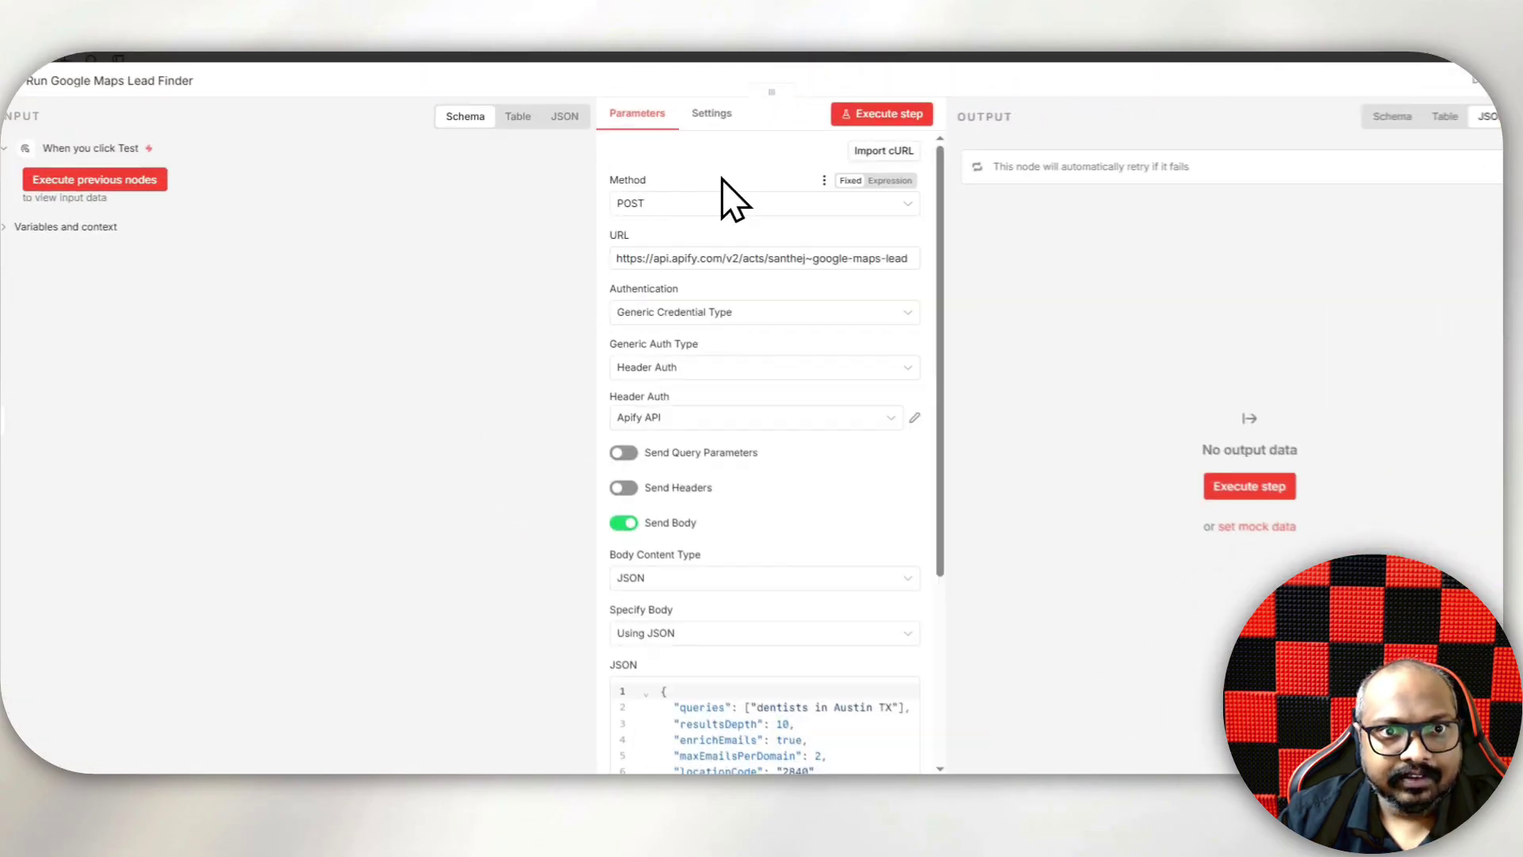
scroll(734, 246, down, 4)
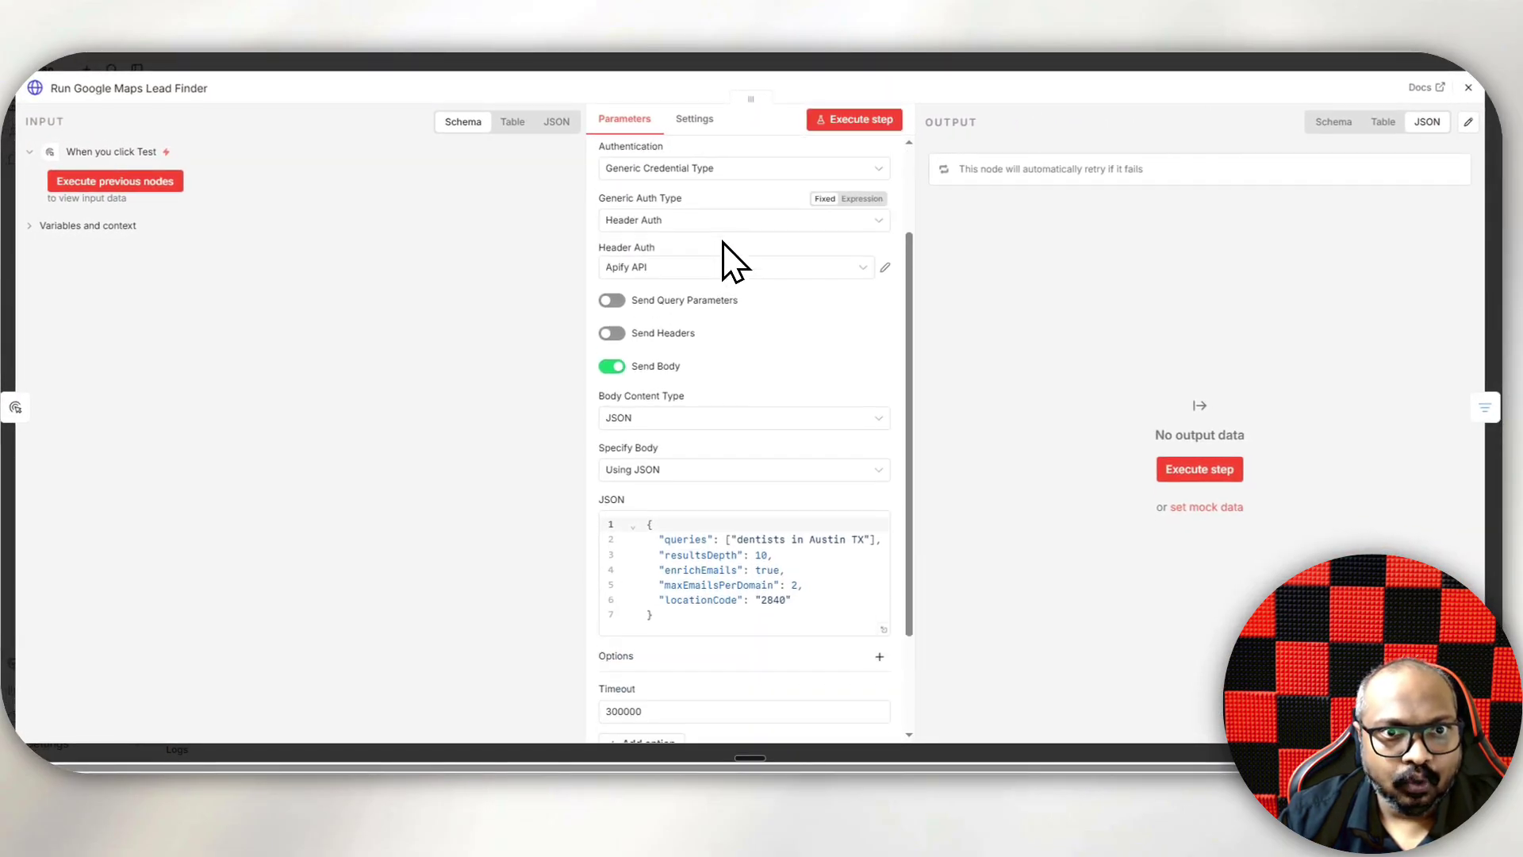
scroll(734, 262, up, 3)
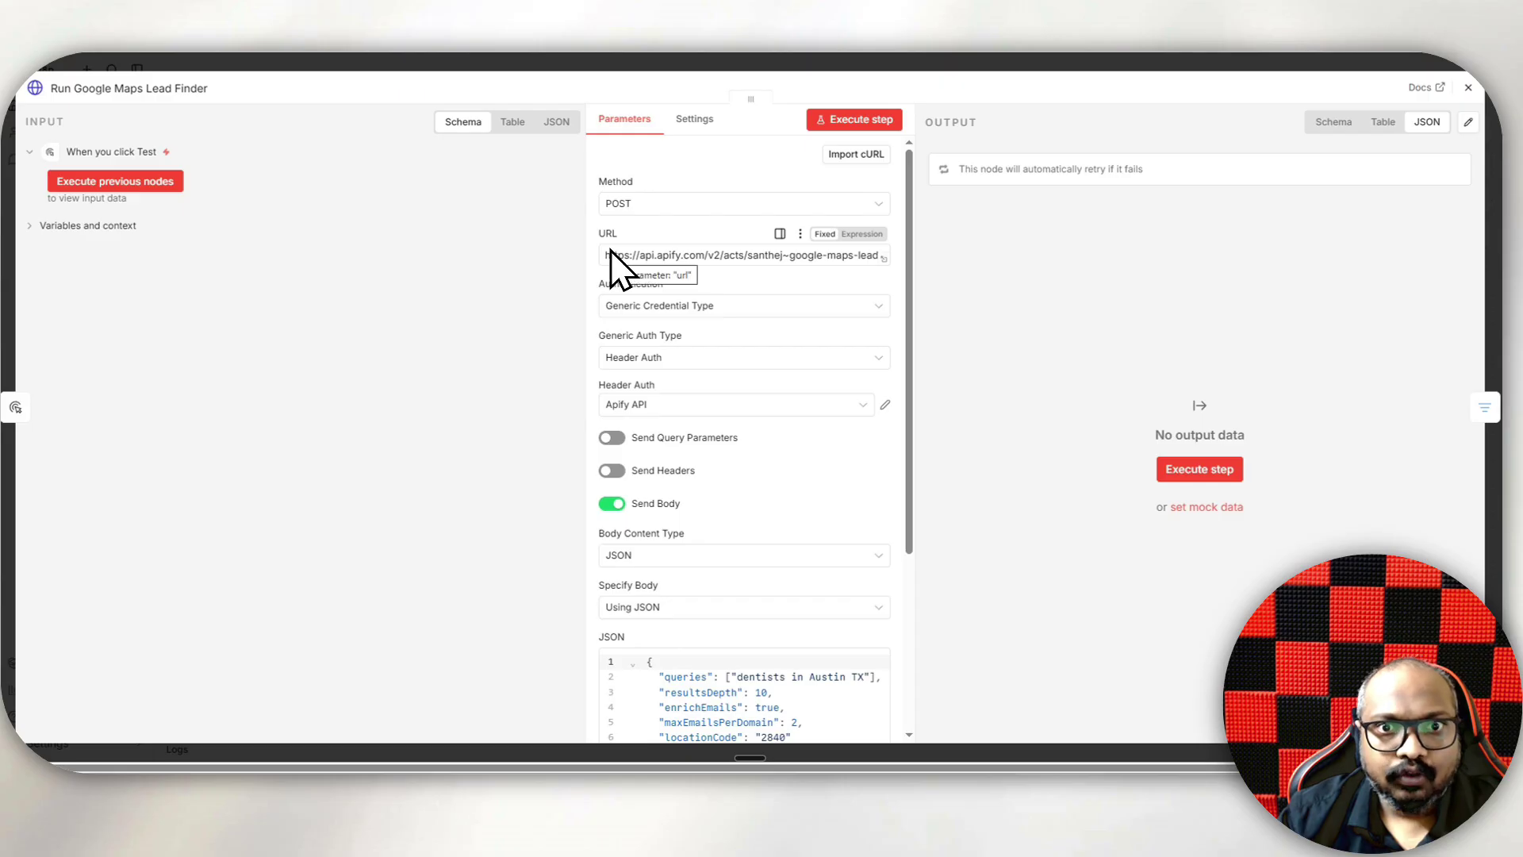
click(873, 263)
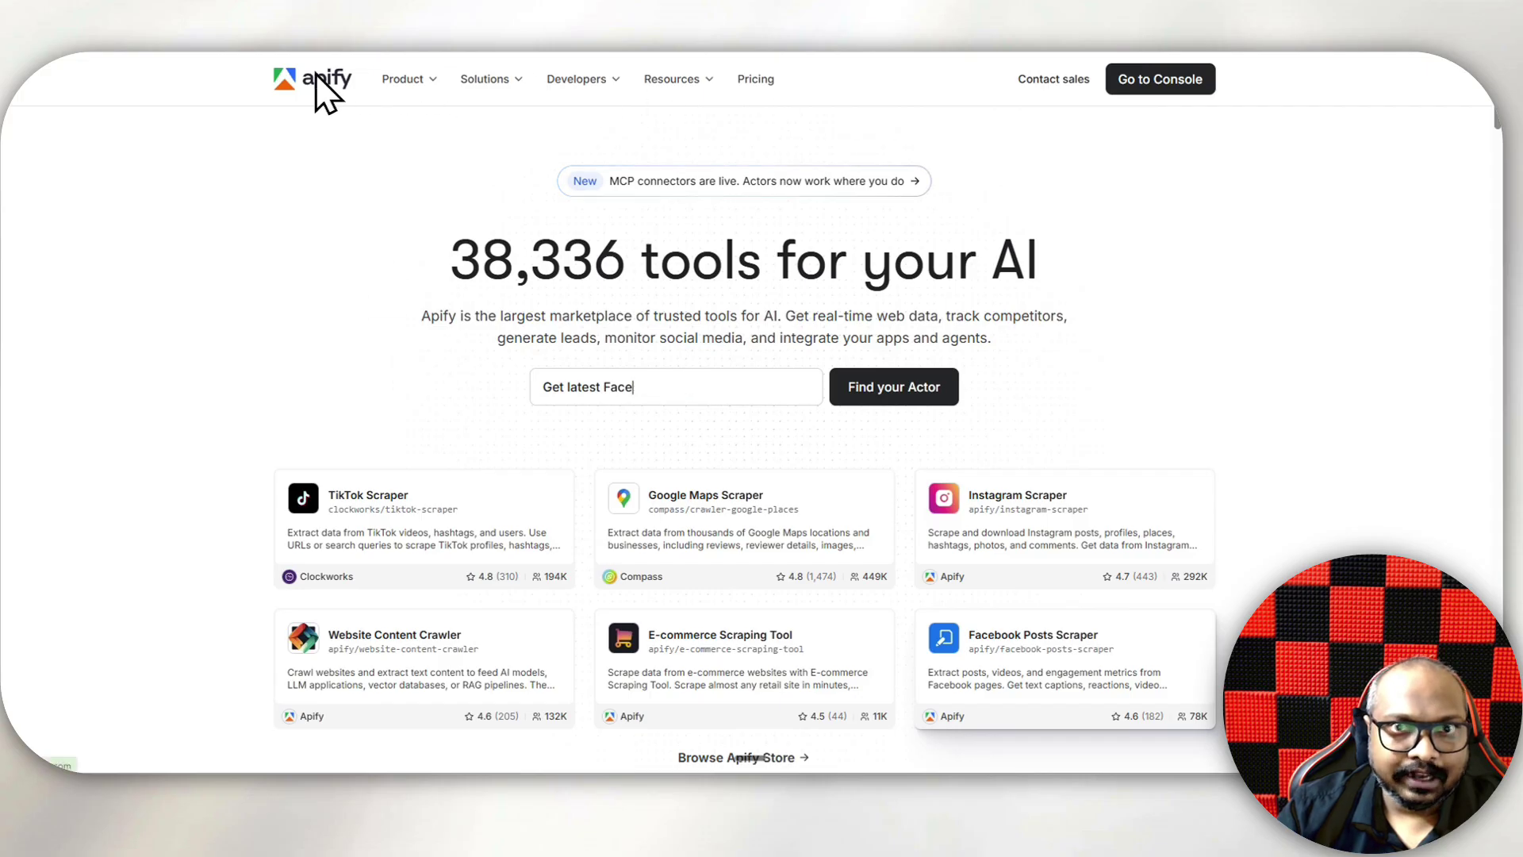
- Switch to Apify and copy the default personal API token from the account's API & Integrations settings
click(1182, 80)
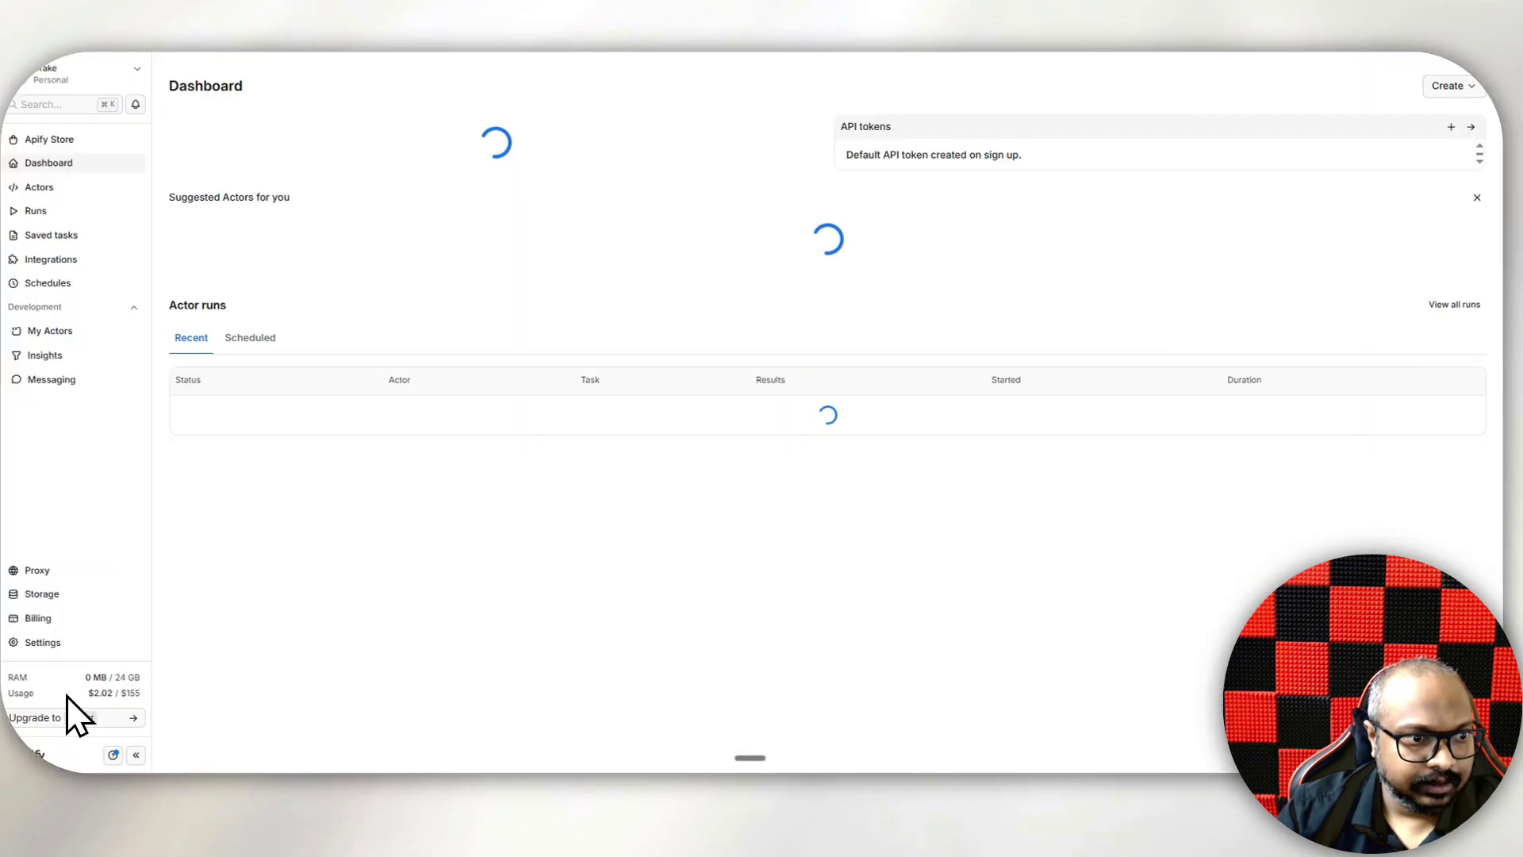
click(51, 642)
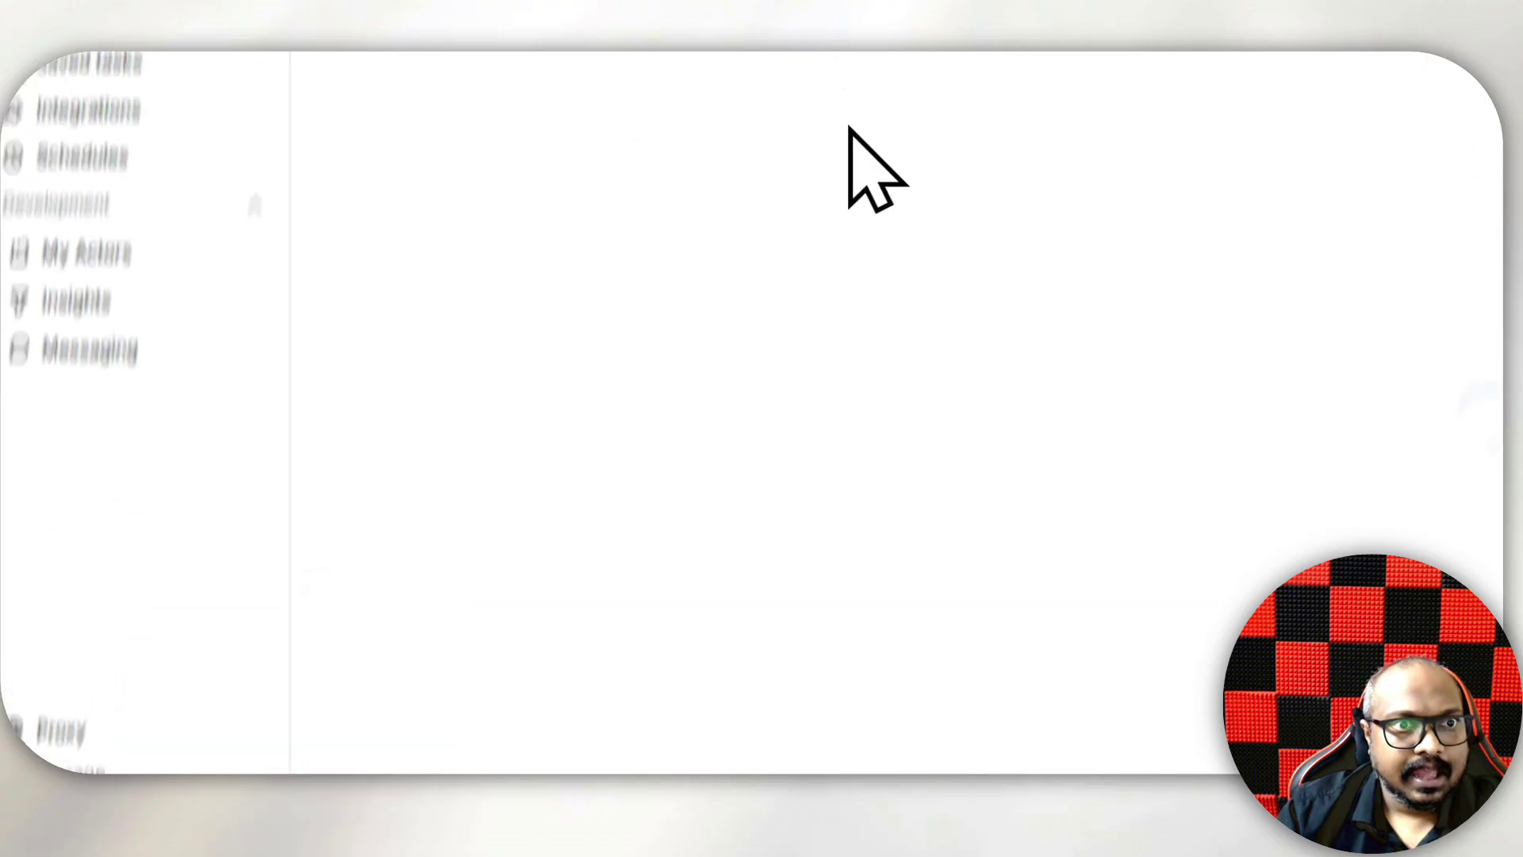
click(644, 238)
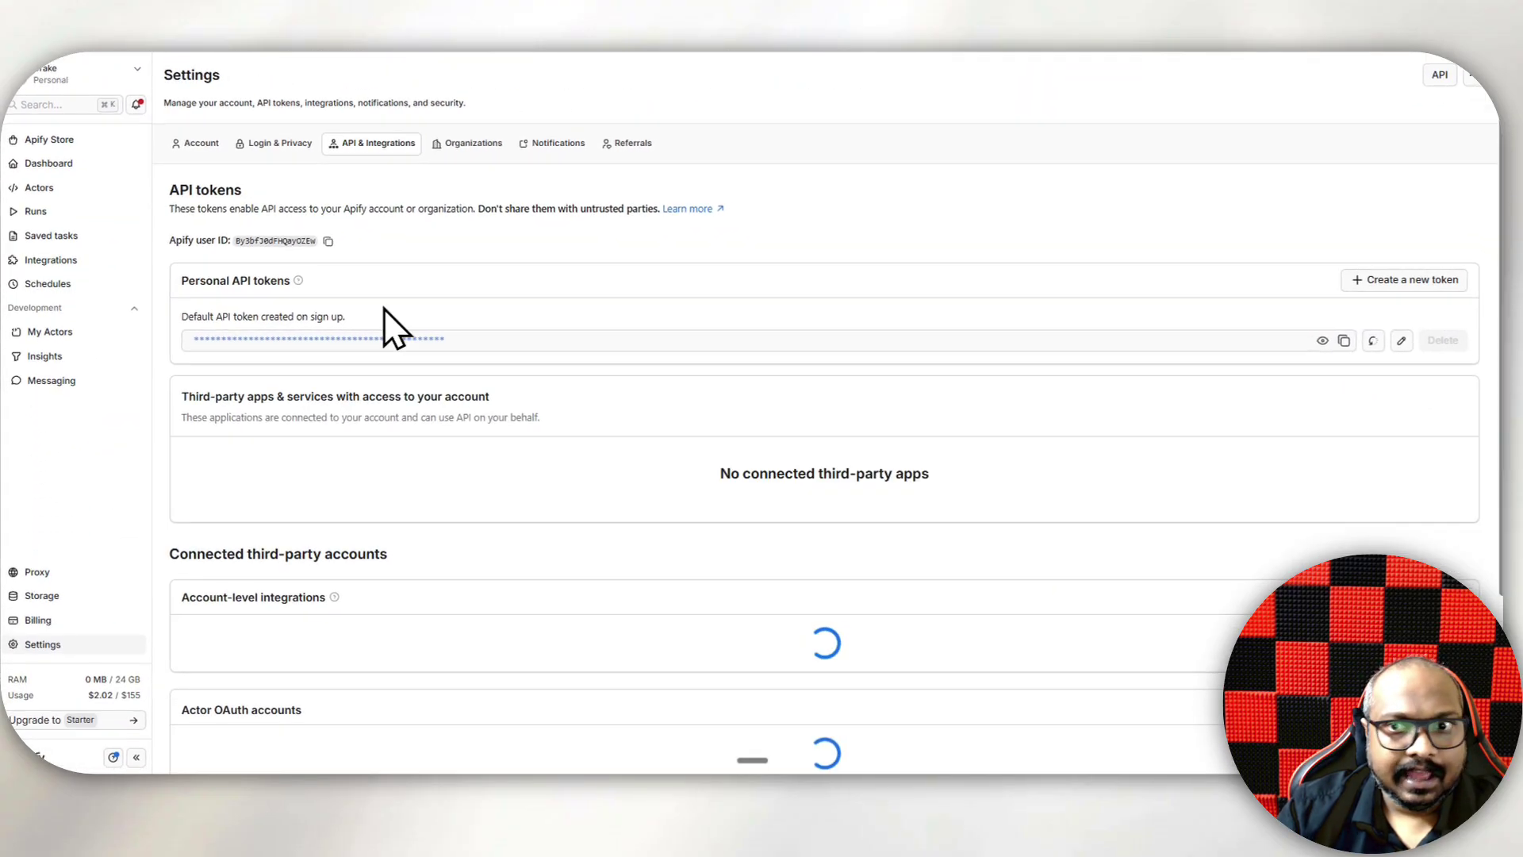
click(1340, 339)
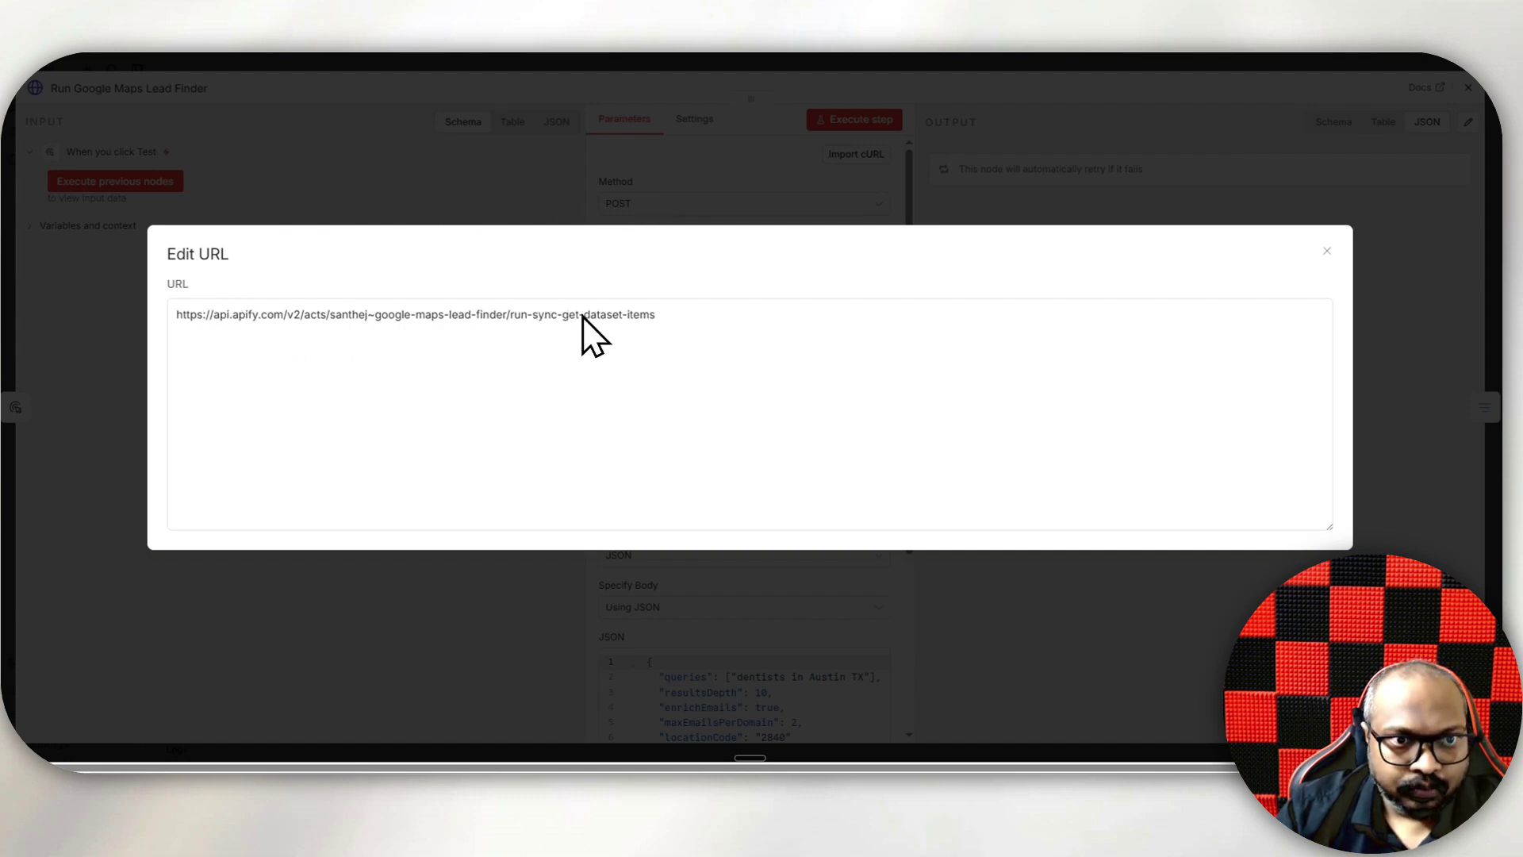
- Review the lead finder node's available Header Auth credentials and the name and value fields of the Apify API credential
key(Escape)
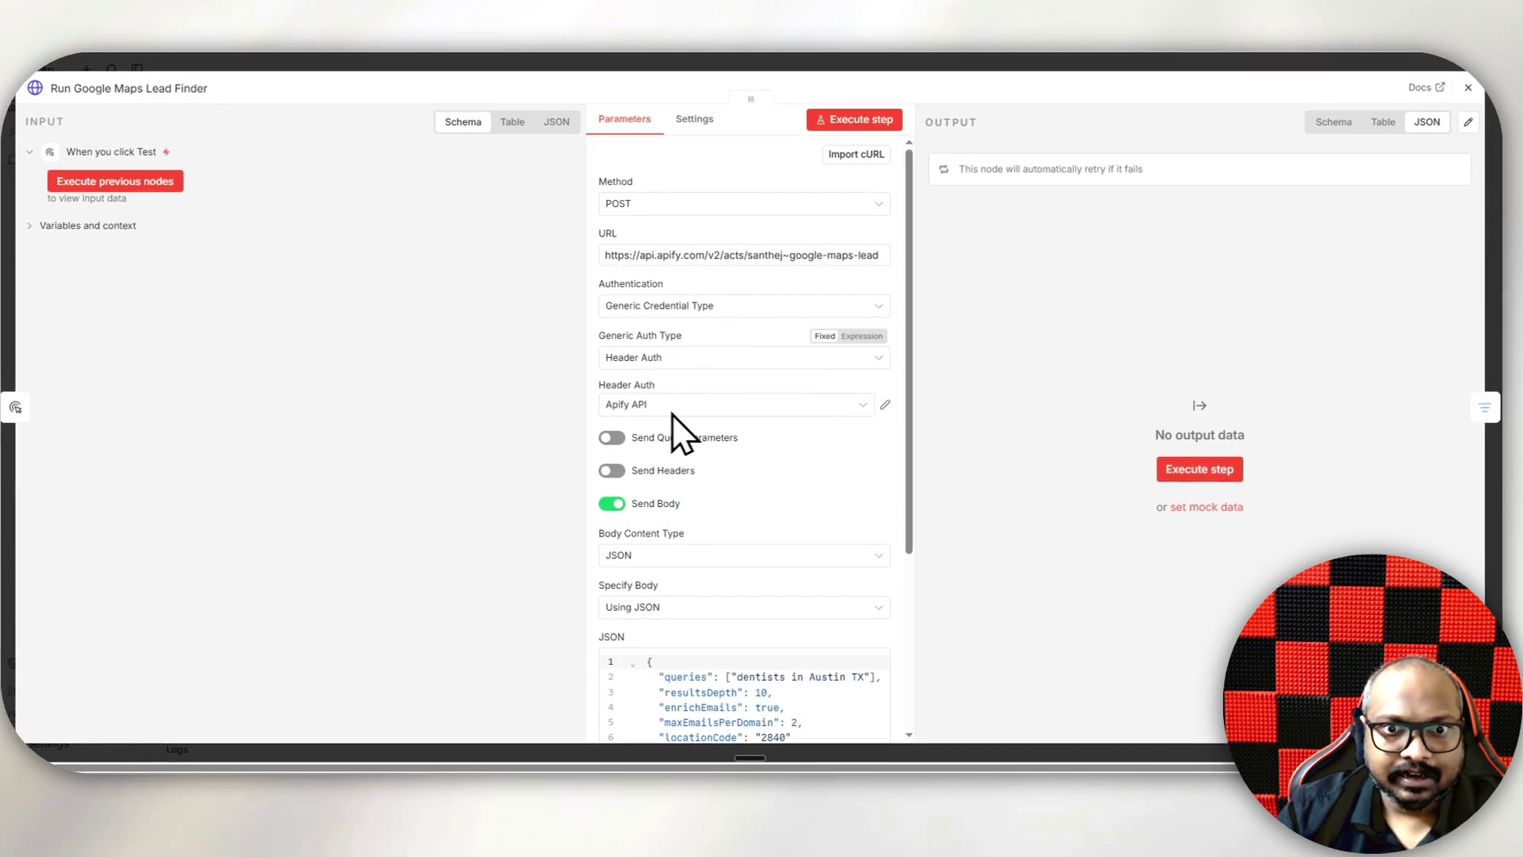
click(817, 410)
click(820, 412)
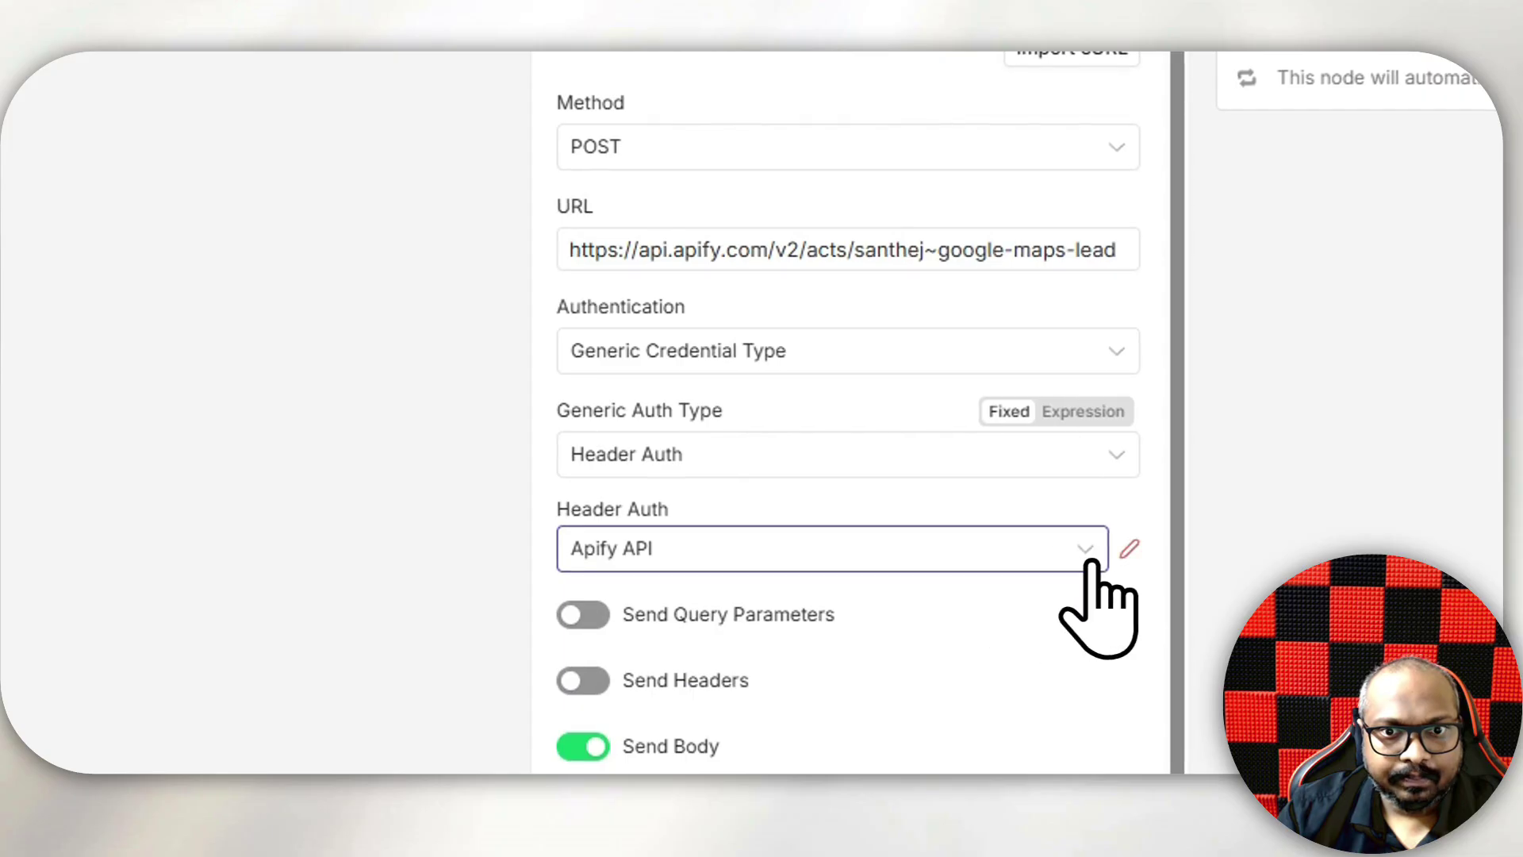
click(1129, 548)
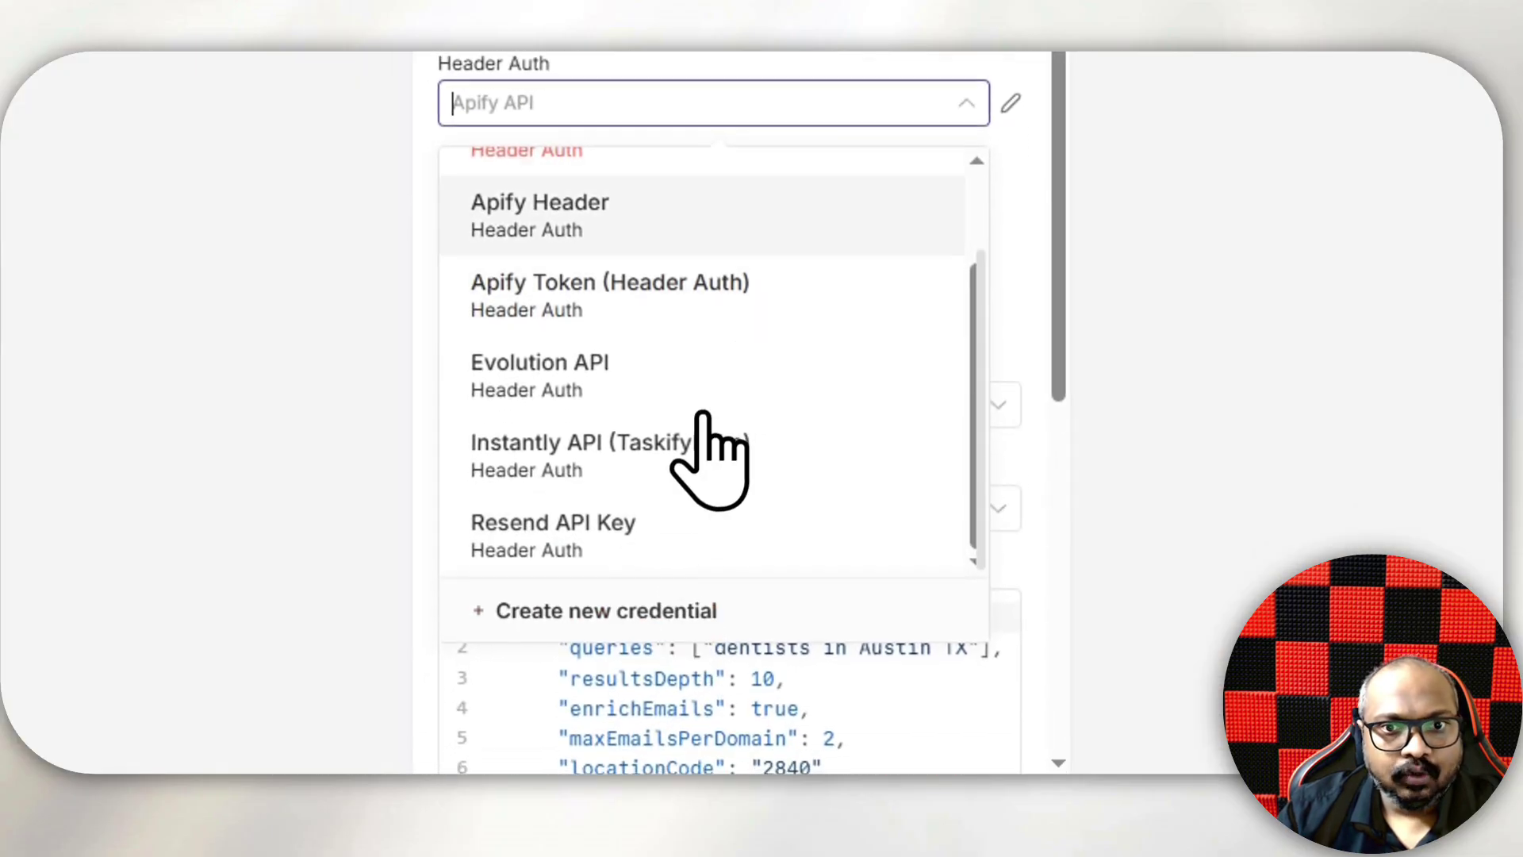
click(1014, 136)
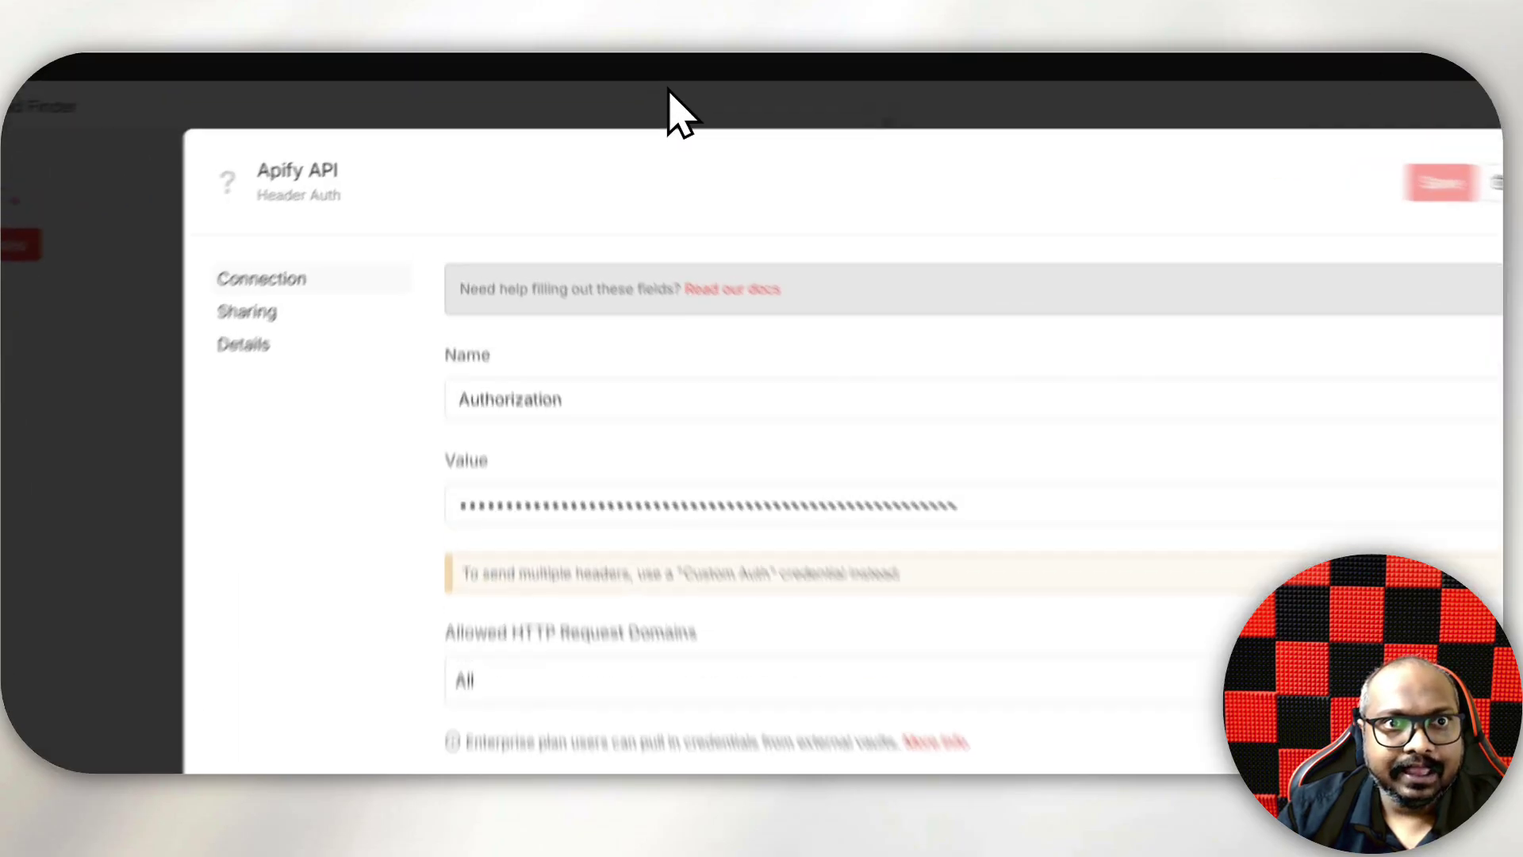
click(638, 77)
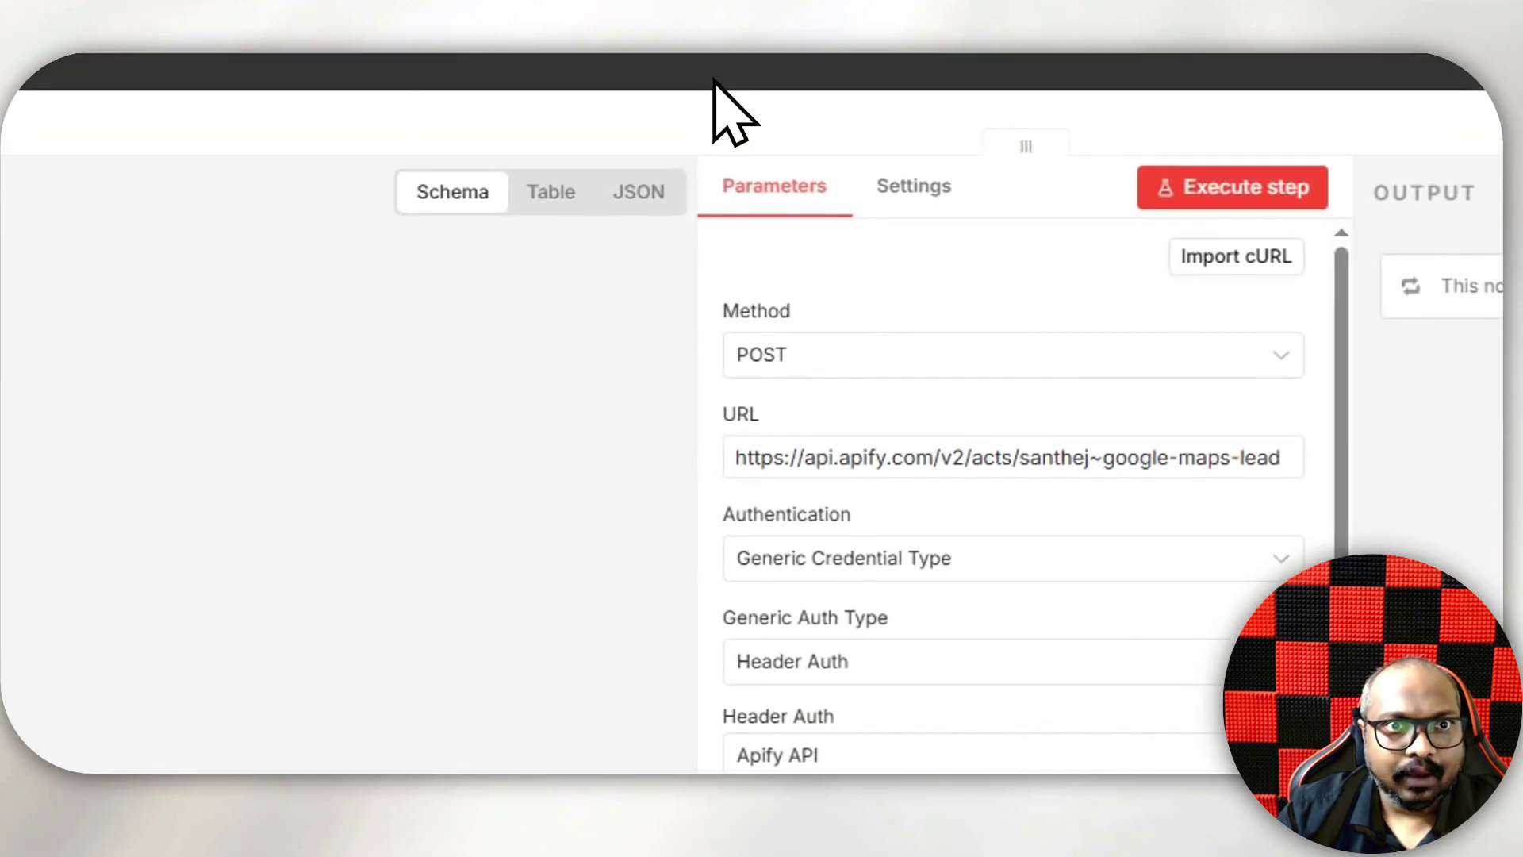
click(714, 79)
- Examine the setup note's instructions for the Apify Header Auth credential, especially the Authorization name and Bearer value format
scroll(718, 555, down, 5)
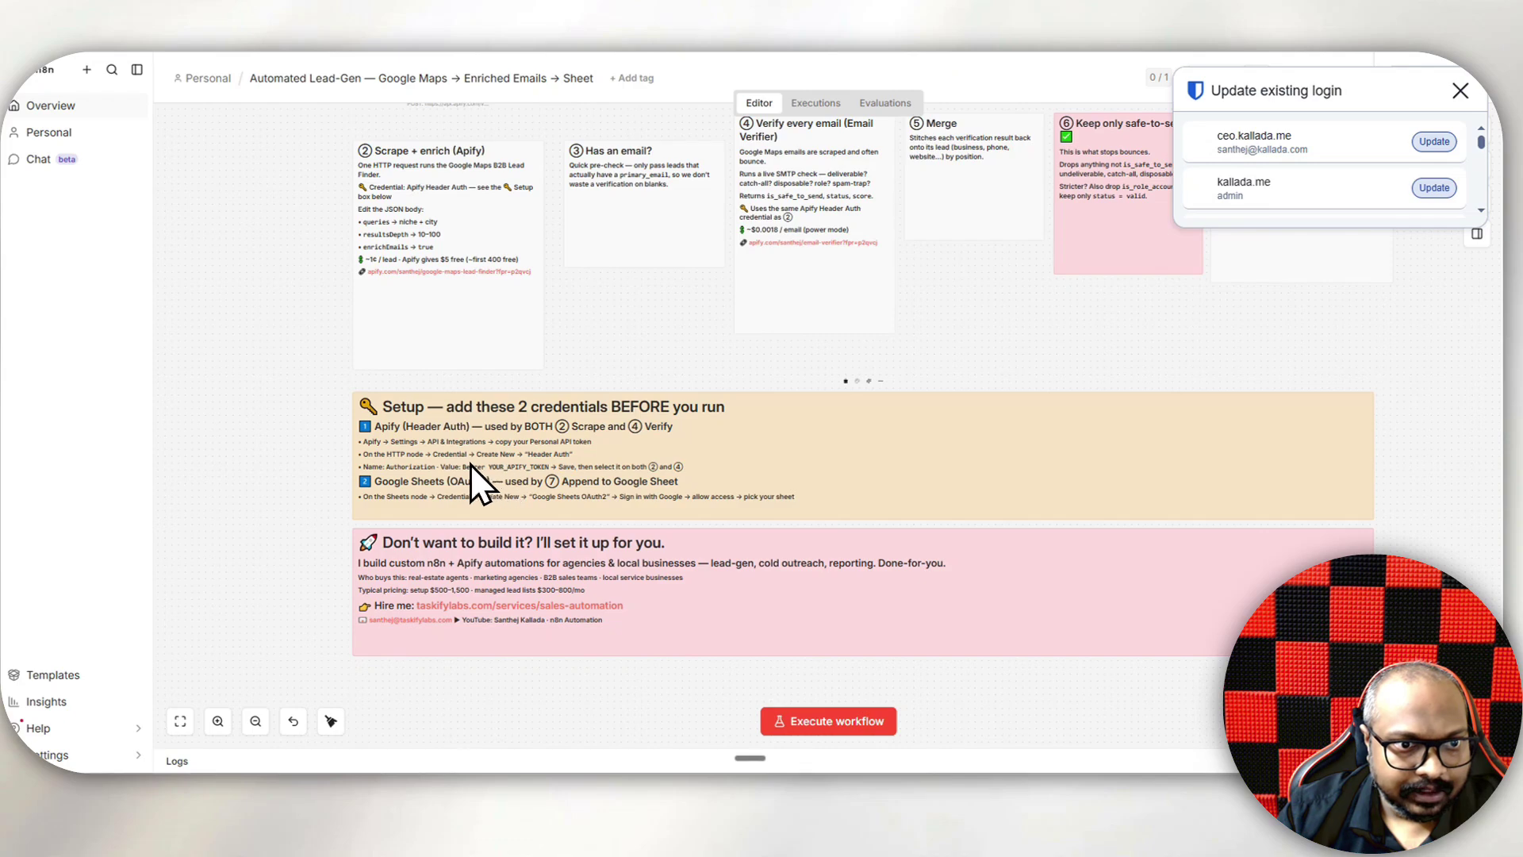
scroll(397, 571, up, 1)
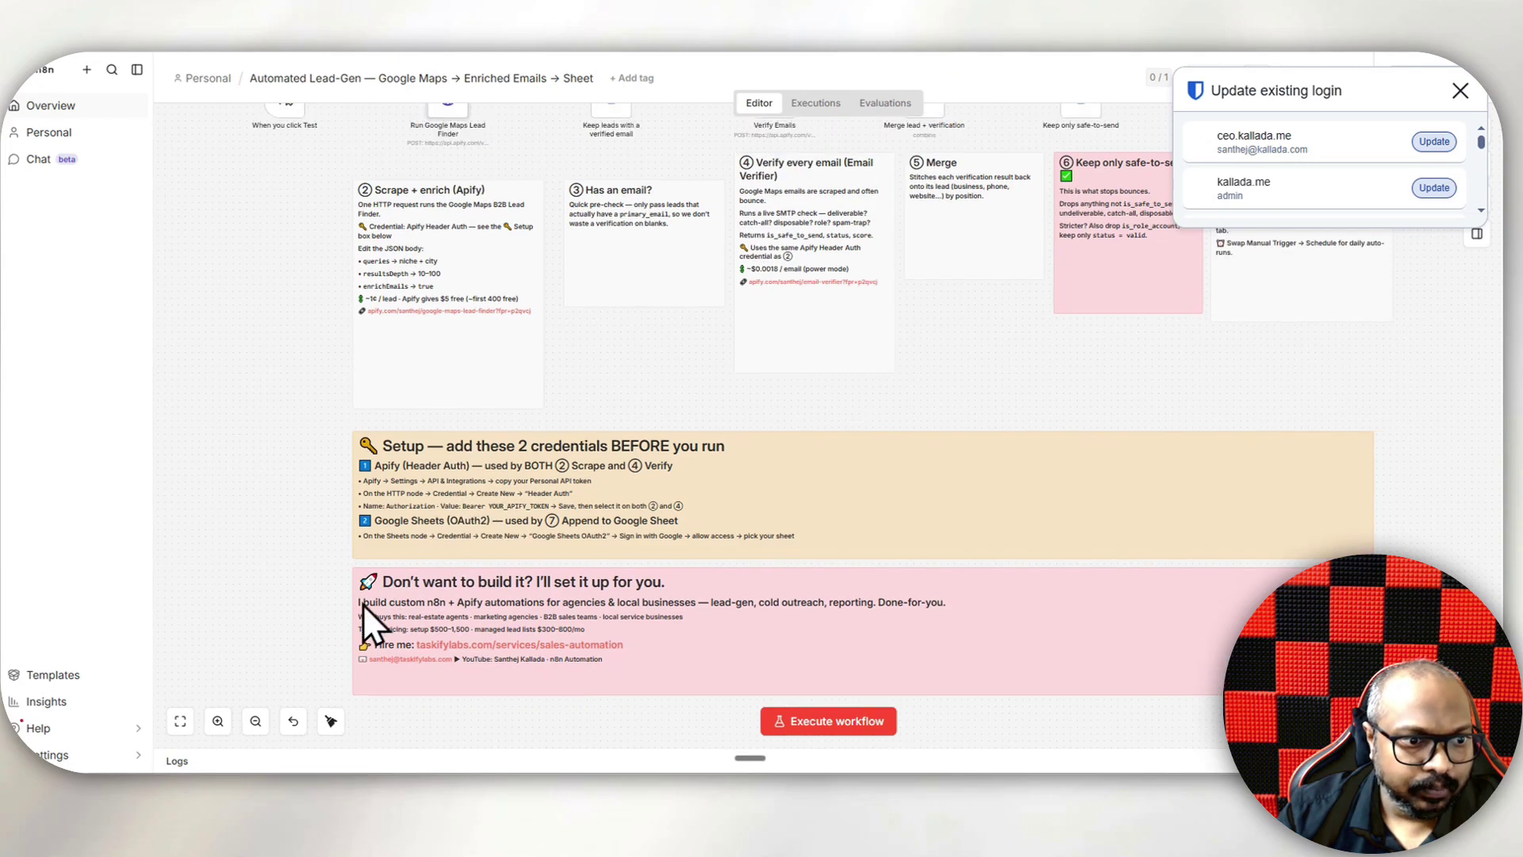
click(218, 721)
click(218, 721)
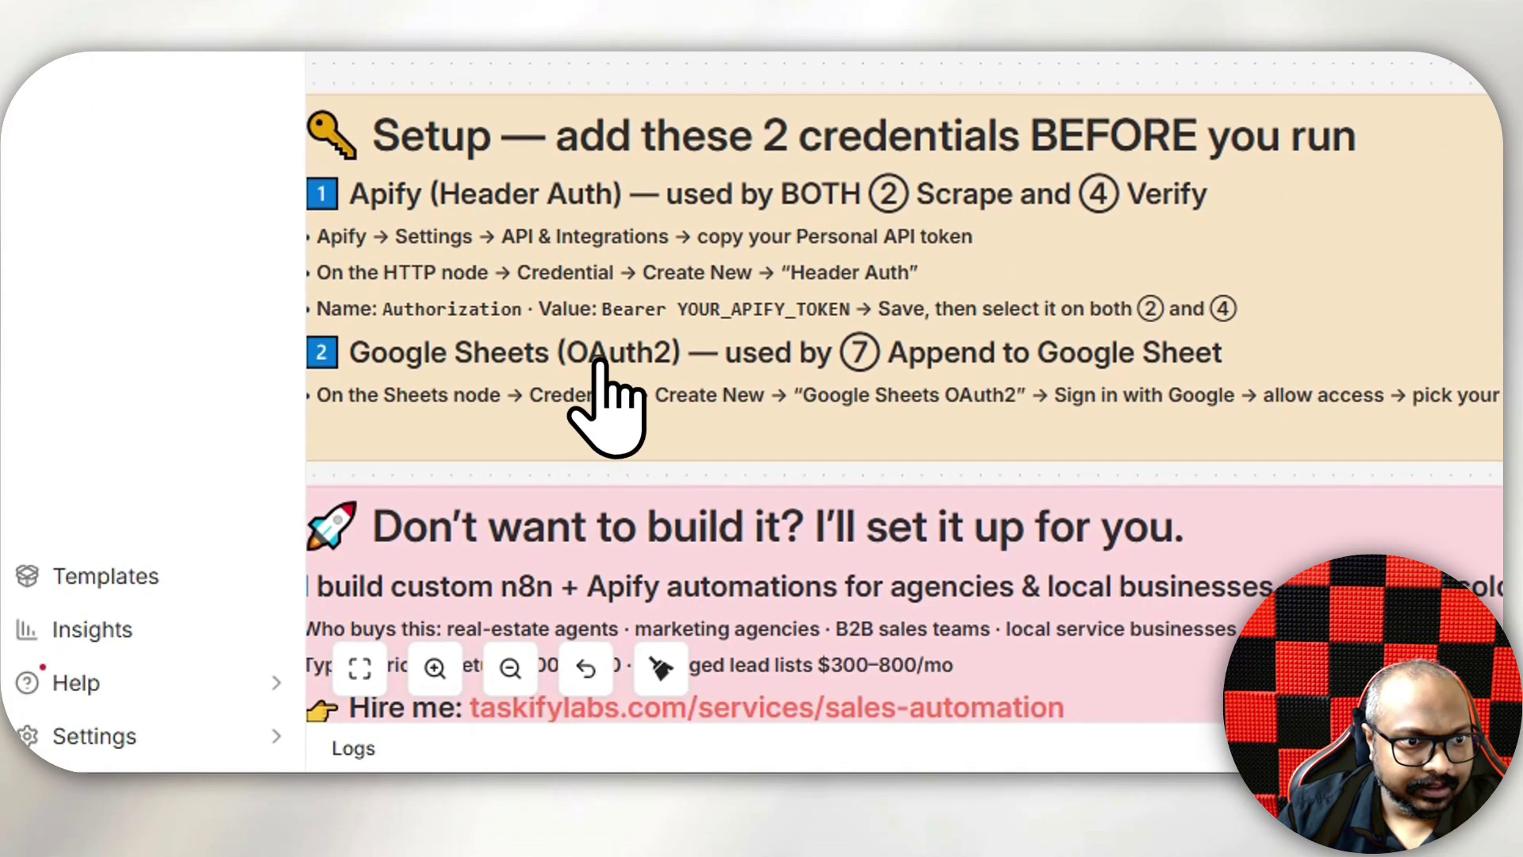
double_click(597, 321)
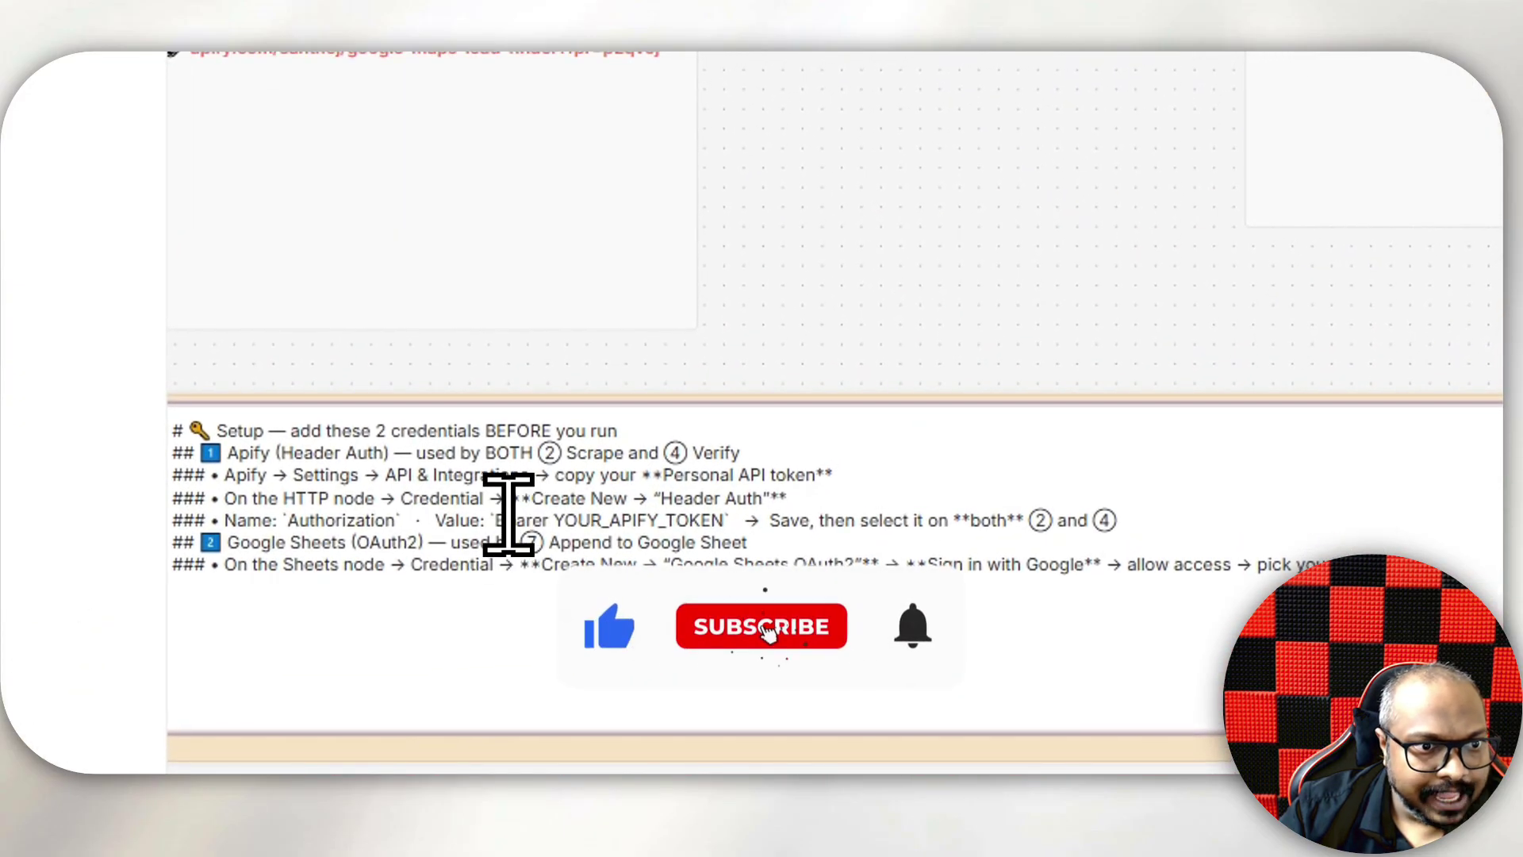
drag(497, 521, 558, 521)
click(568, 512)
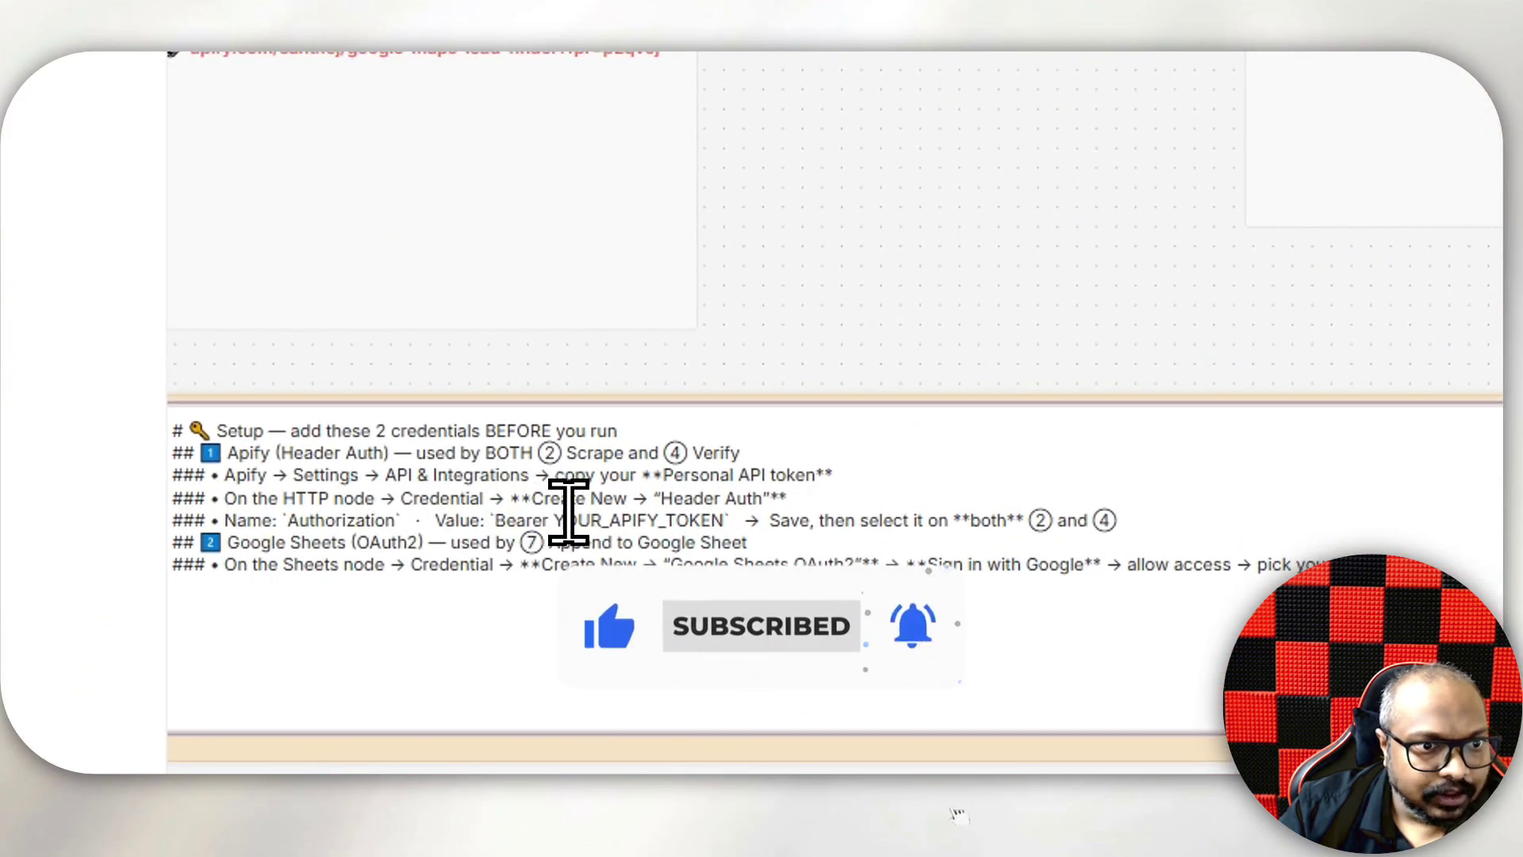
click(1052, 247)
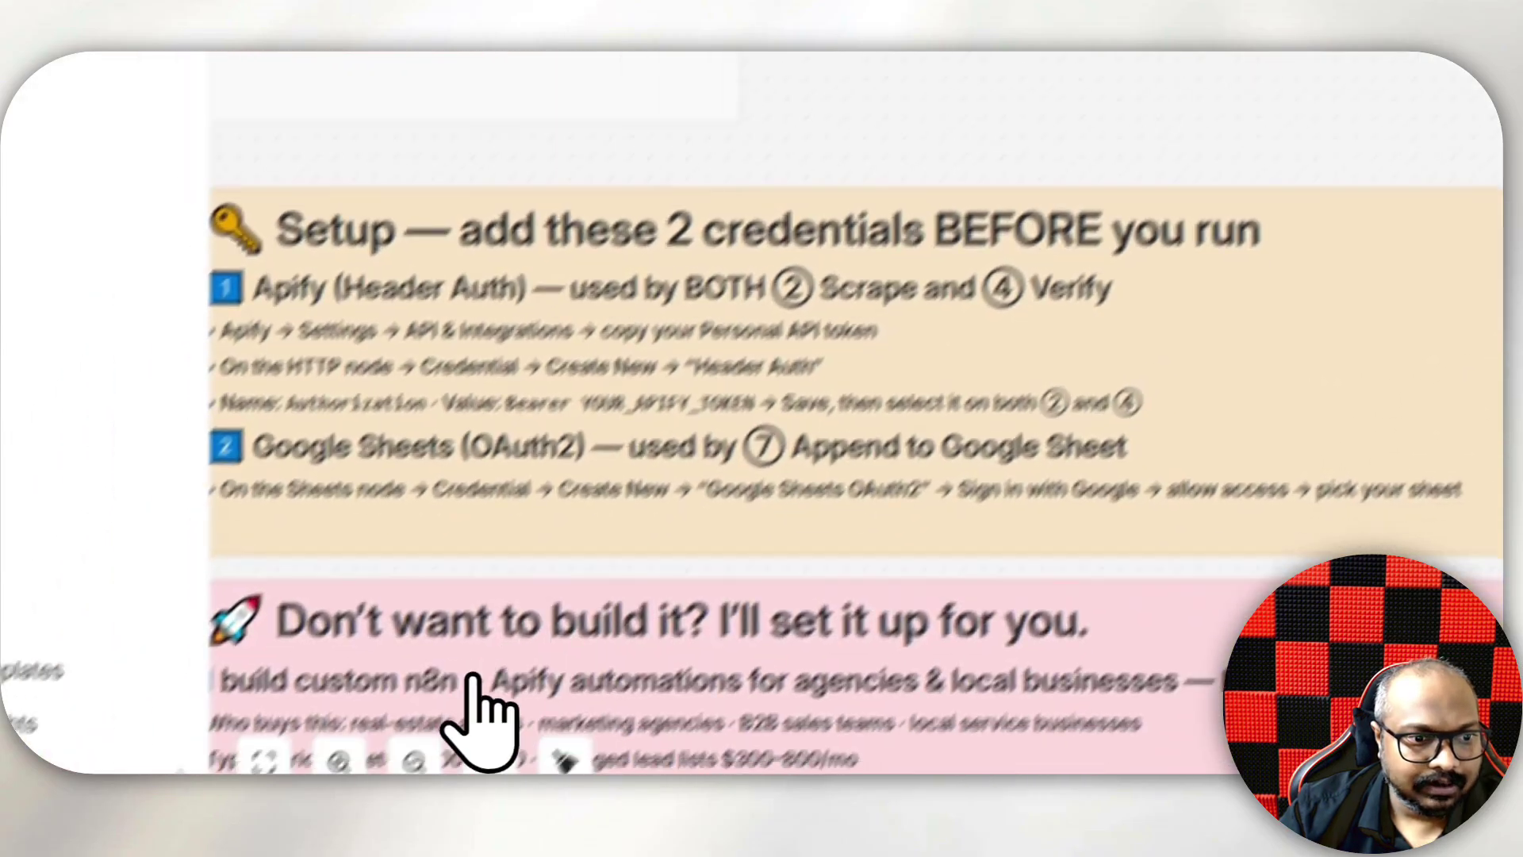
- Reopen the Run Google Maps Lead Finder node, dismiss the saved-login prompt, and view the node's JSON request body
click(415, 761)
click(414, 761)
click(414, 761)
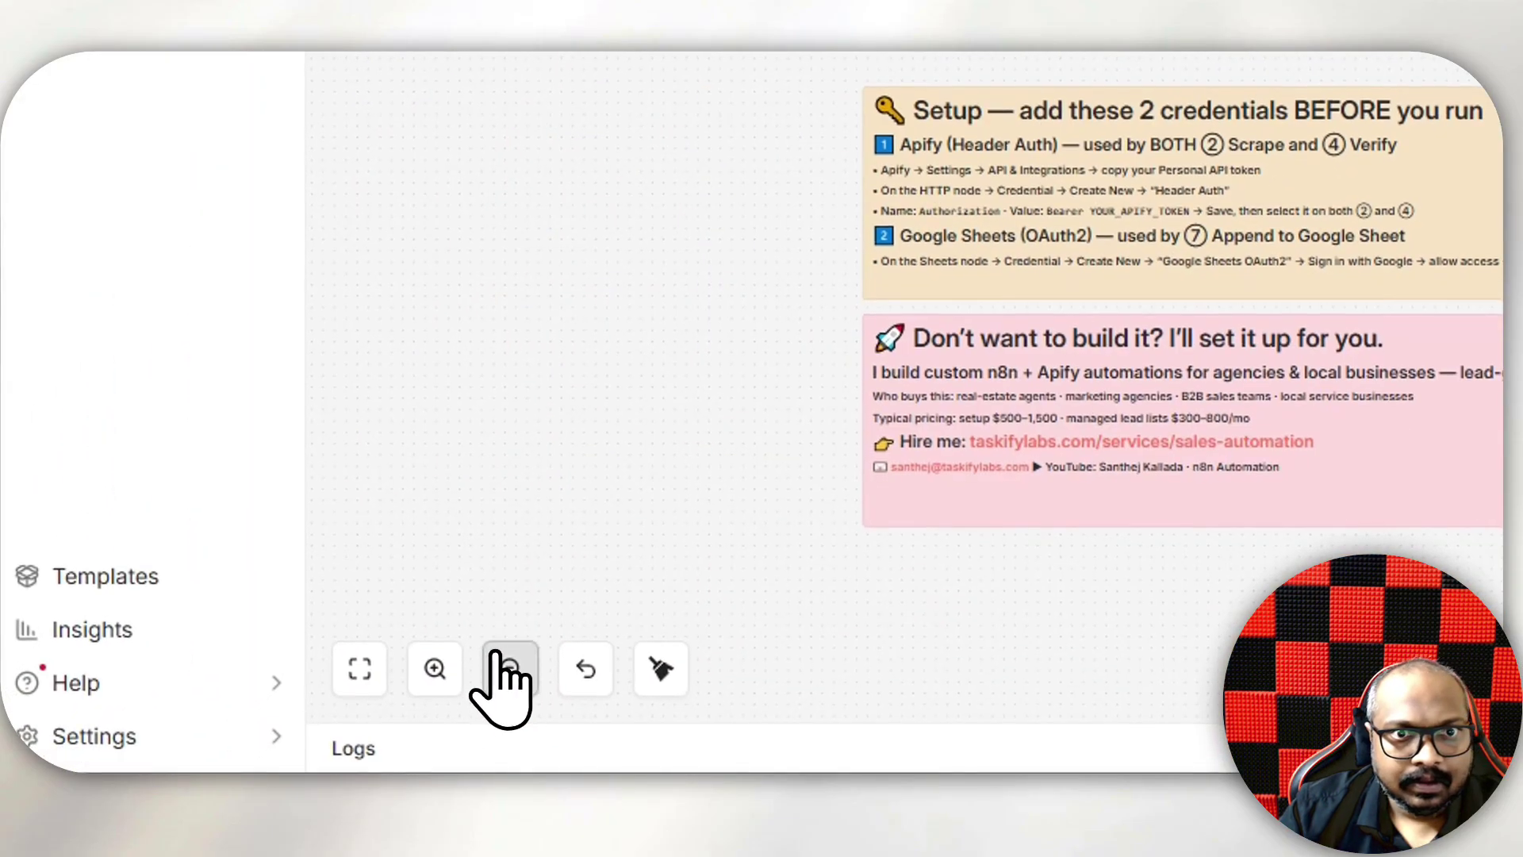
click(414, 761)
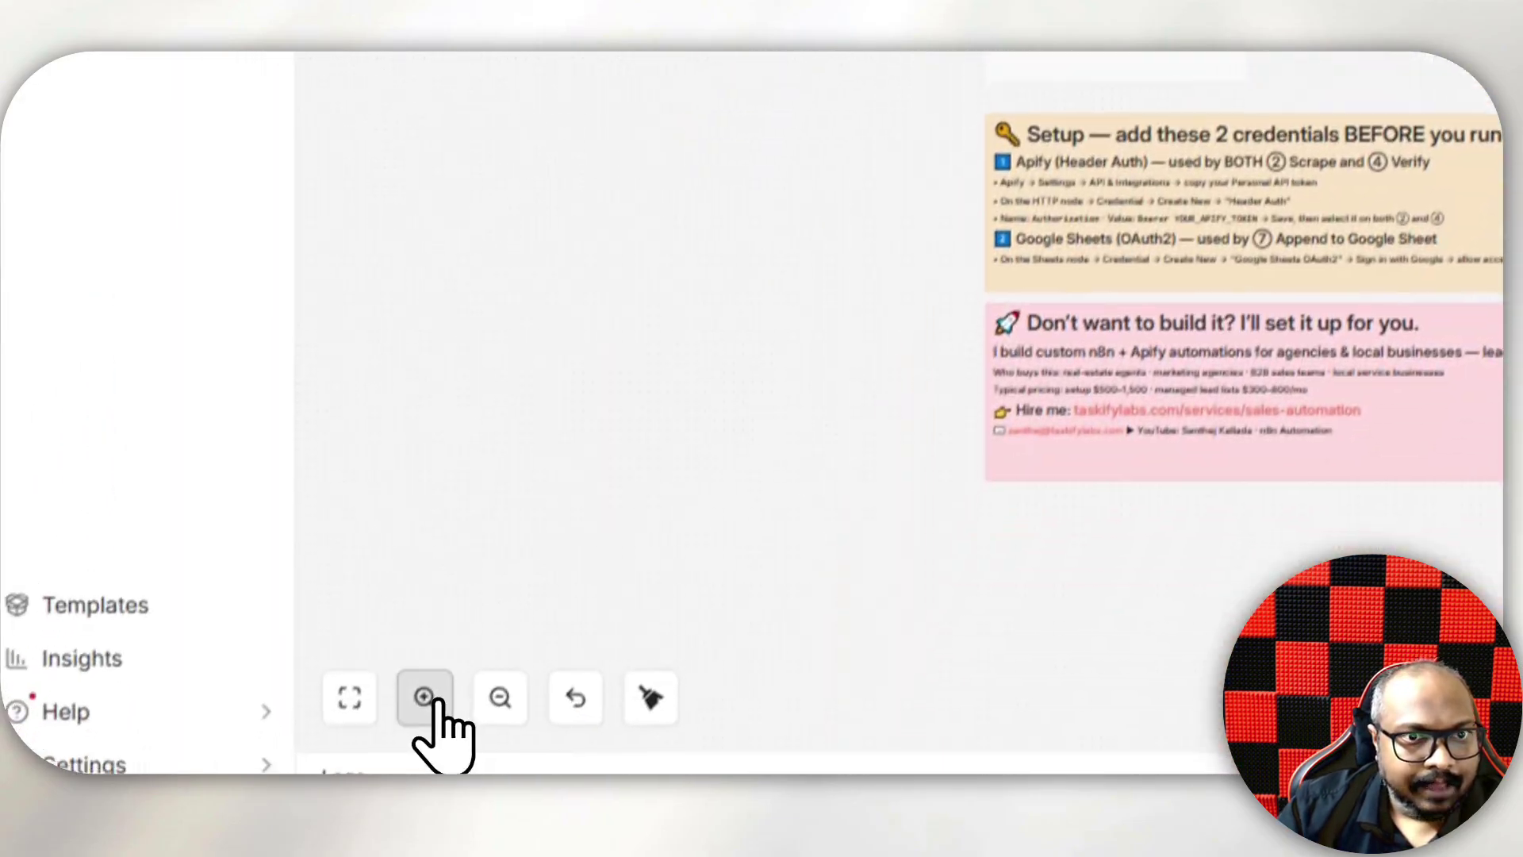
click(436, 740)
click(436, 741)
scroll(843, 306, up, 10)
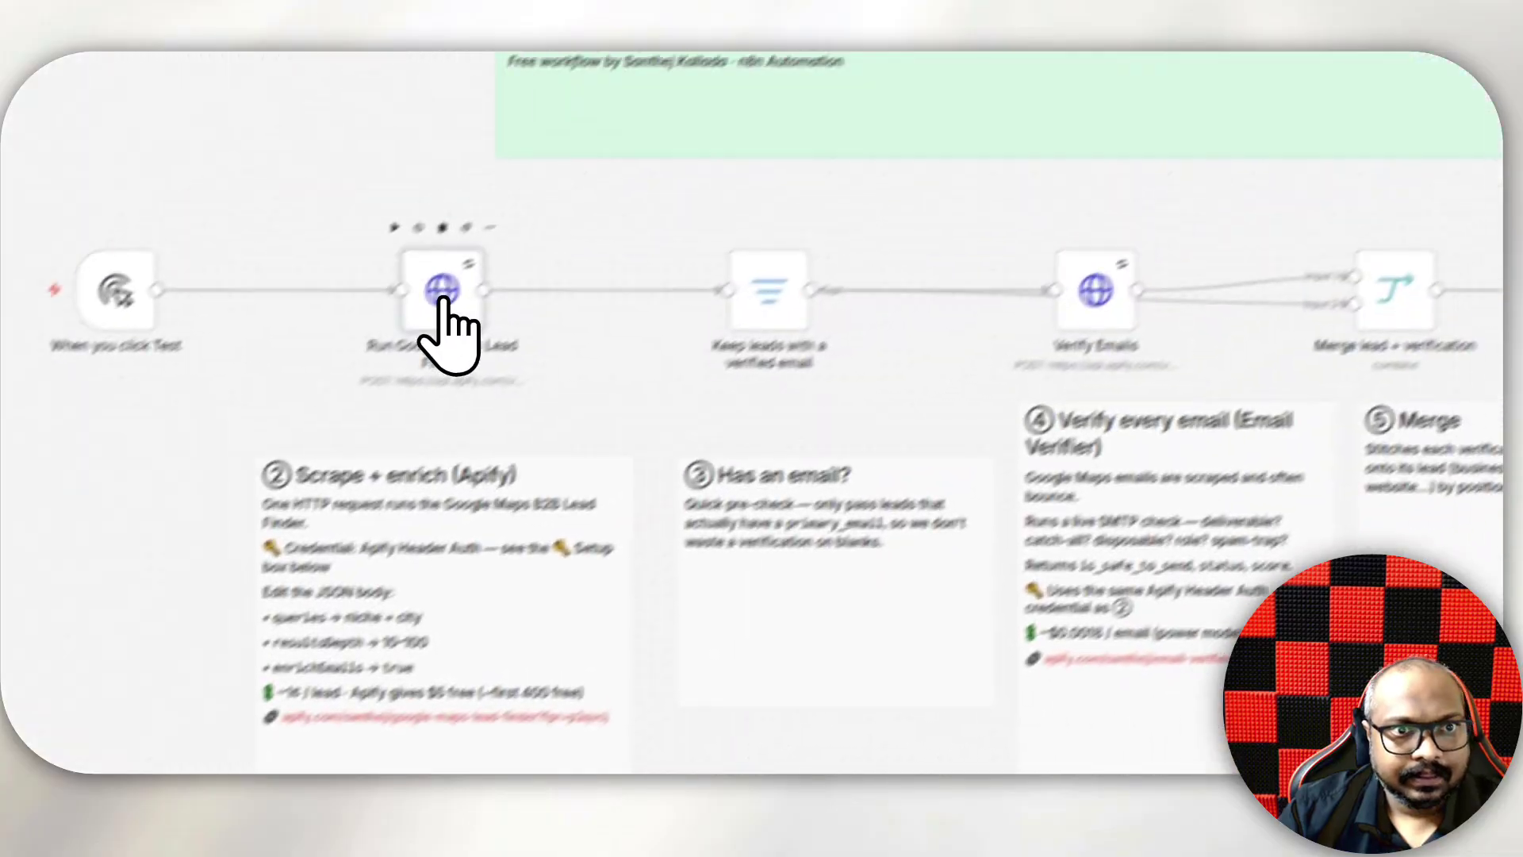
double_click(367, 341)
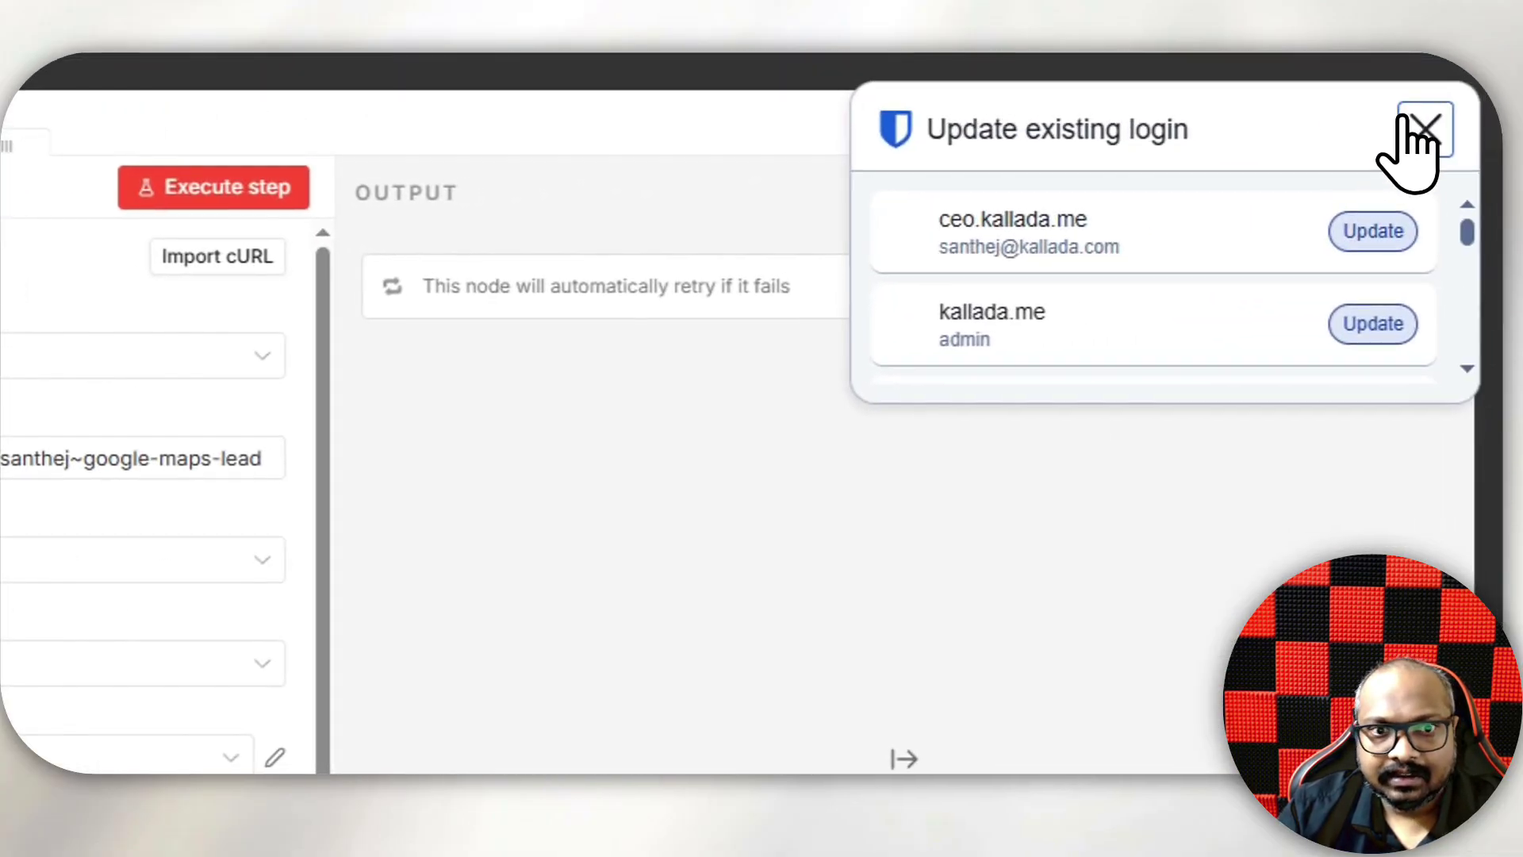
click(1421, 136)
scroll(88, 575, down, 5)
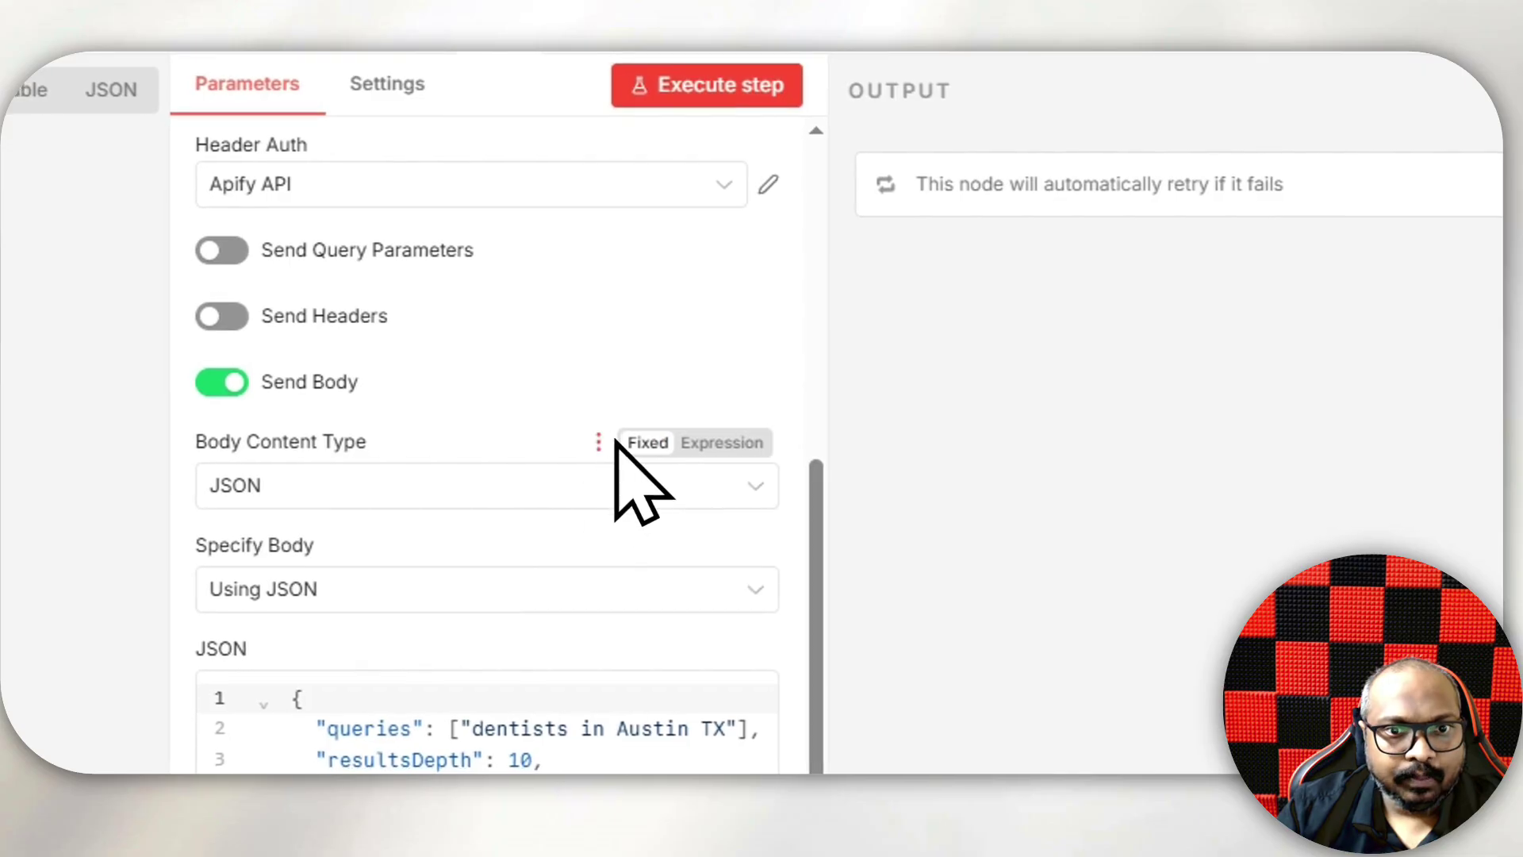
- Examine the lead finder's JSON request body in the expanded editor, especially the "dentists in Austin TX" query, and return to the canvas
key(F5)
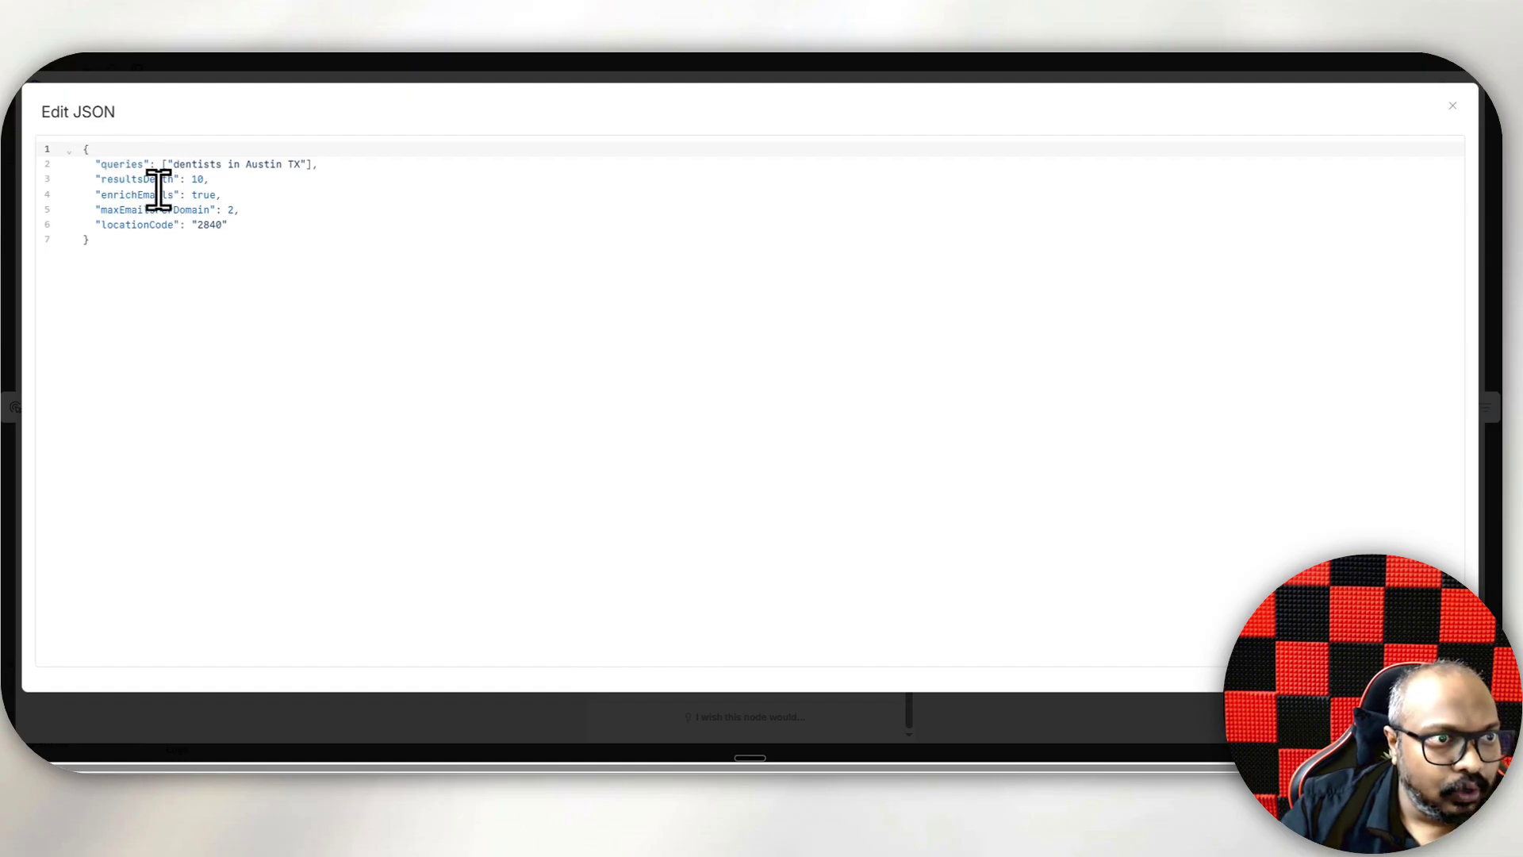
drag(92, 152, 195, 232)
click(167, 210)
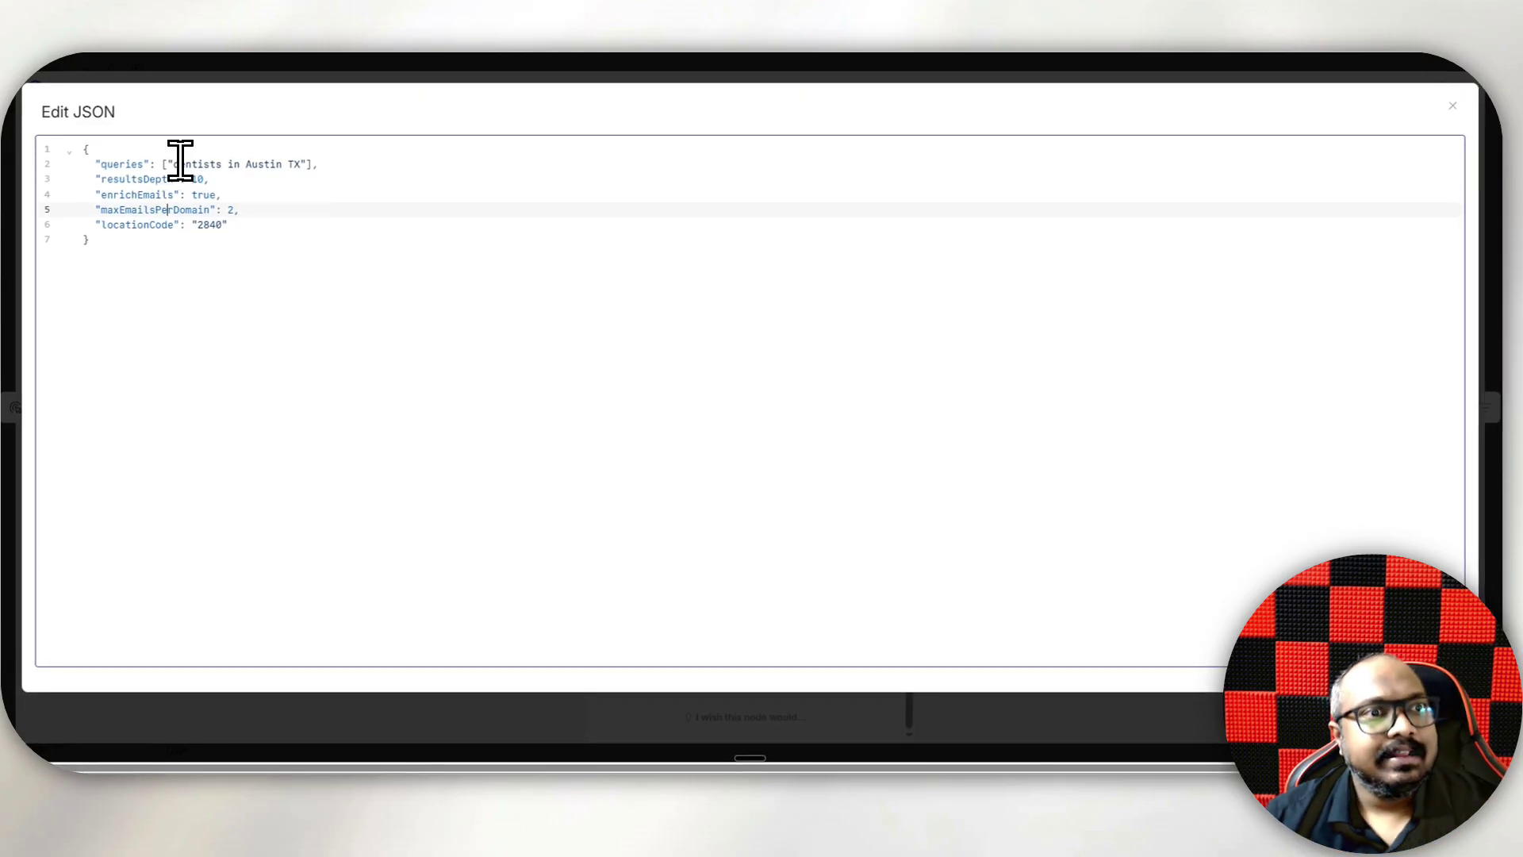
drag(173, 163, 303, 164)
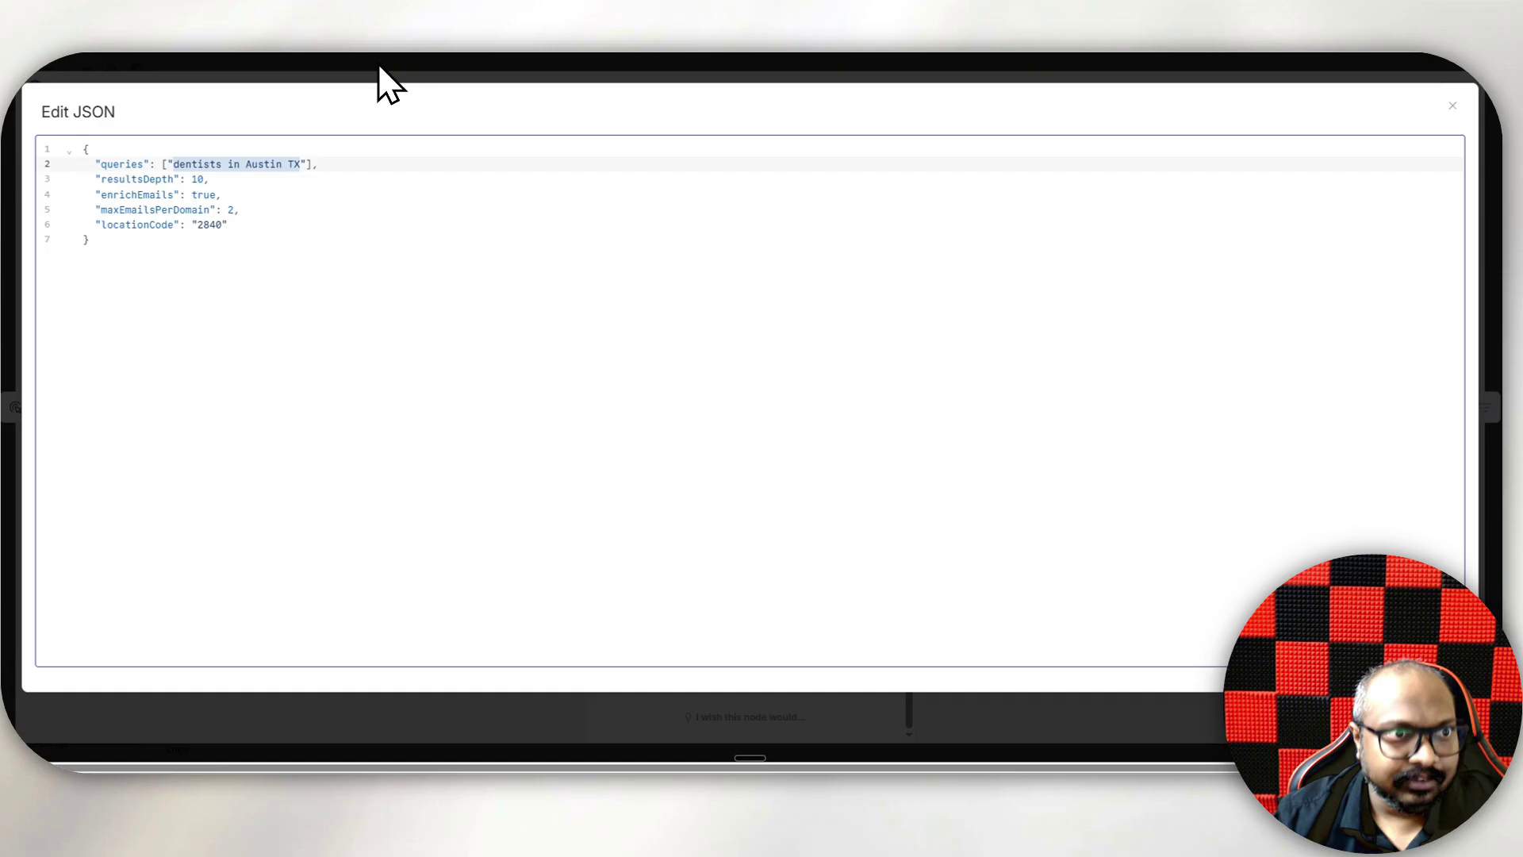
click(380, 66)
click(381, 64)
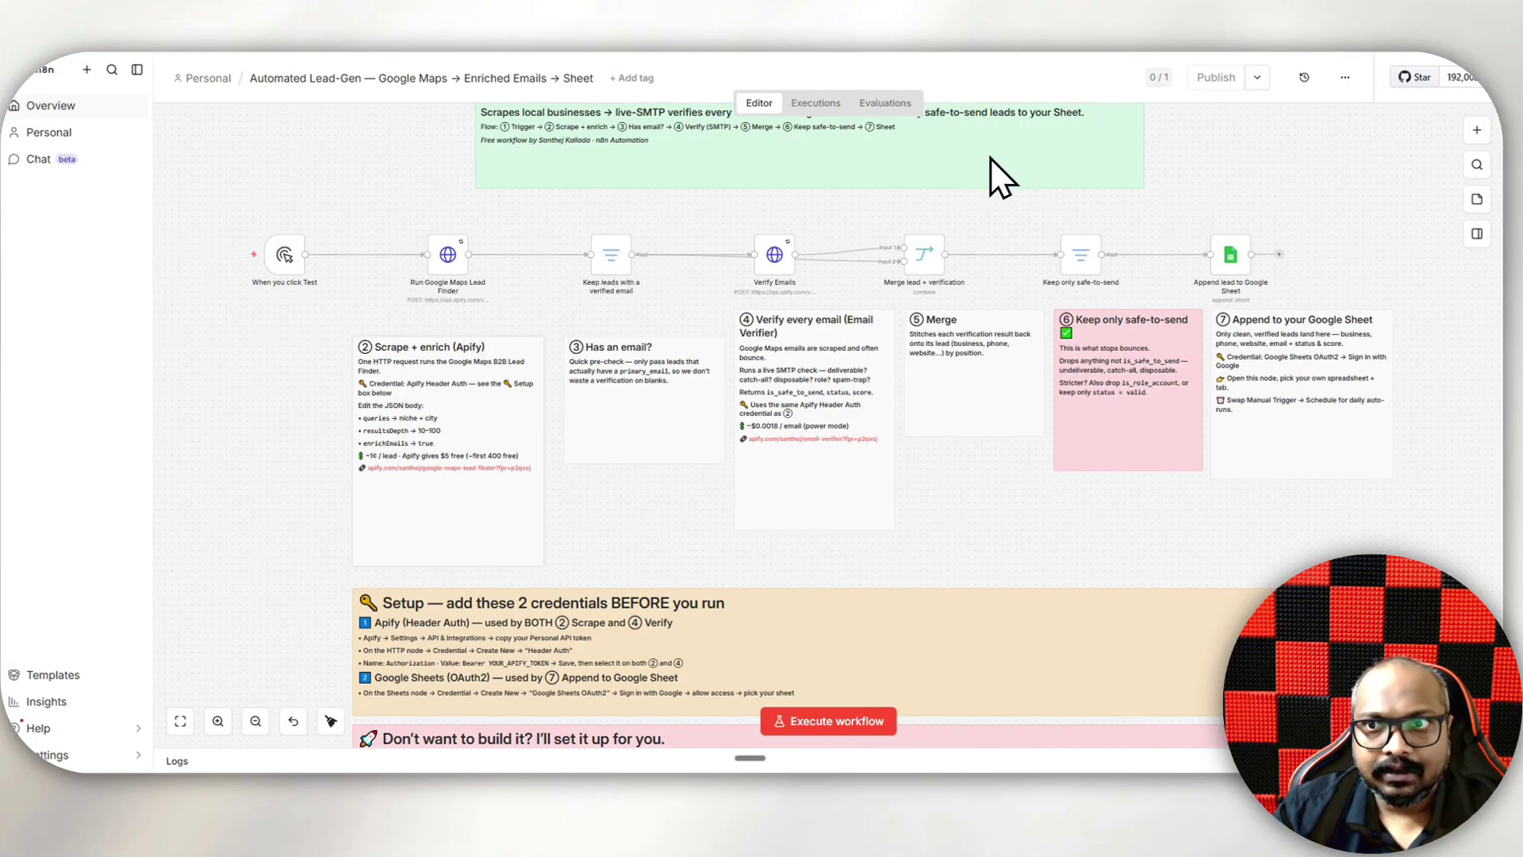
- Search the node library for "filter" and review the primary_email condition in the Keep leads with a verified email node
click(1478, 130)
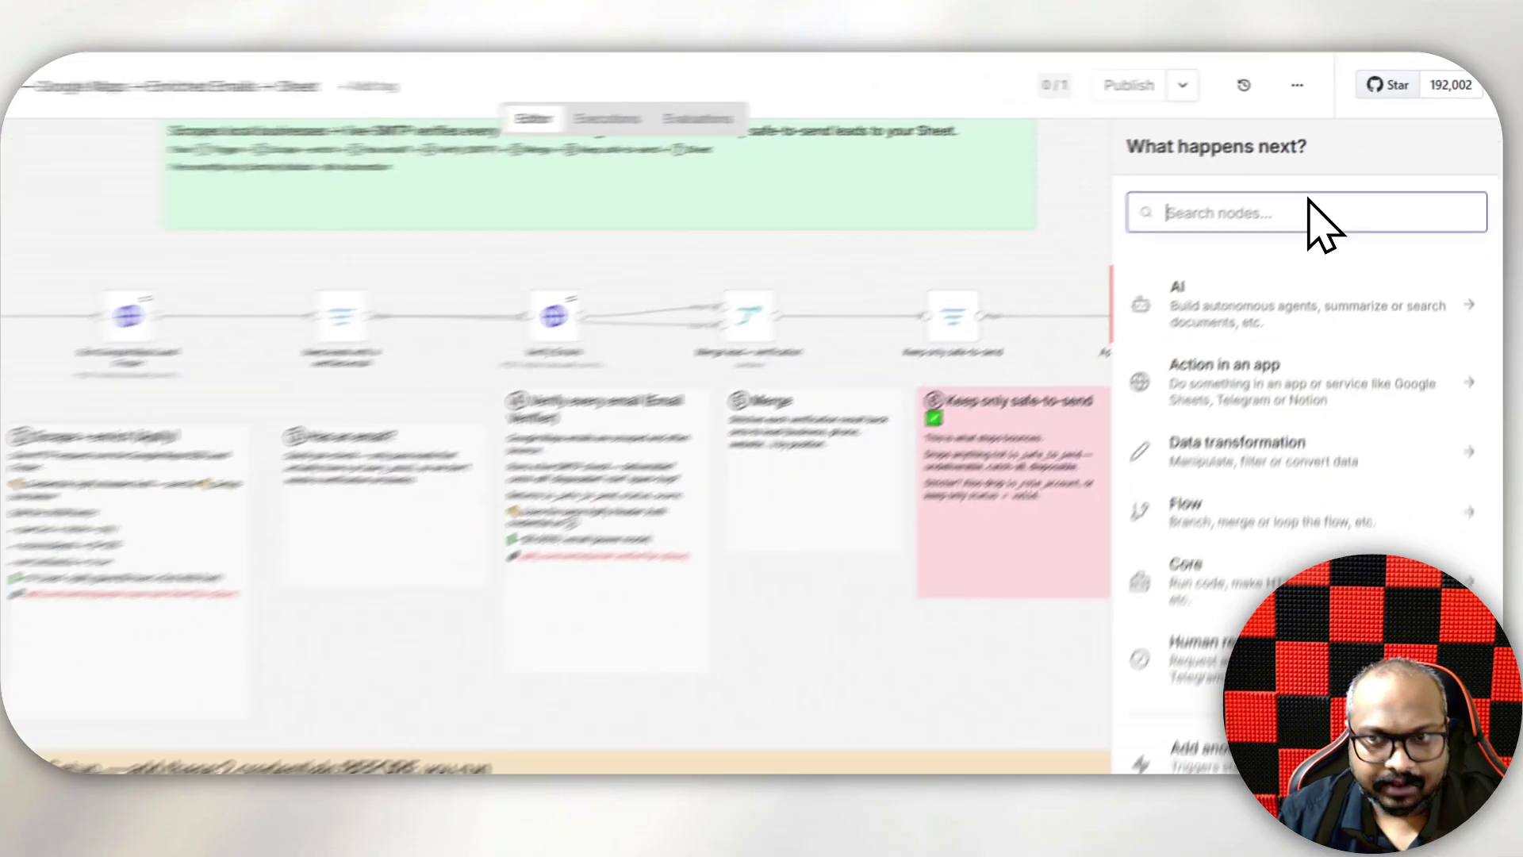
text(filter)
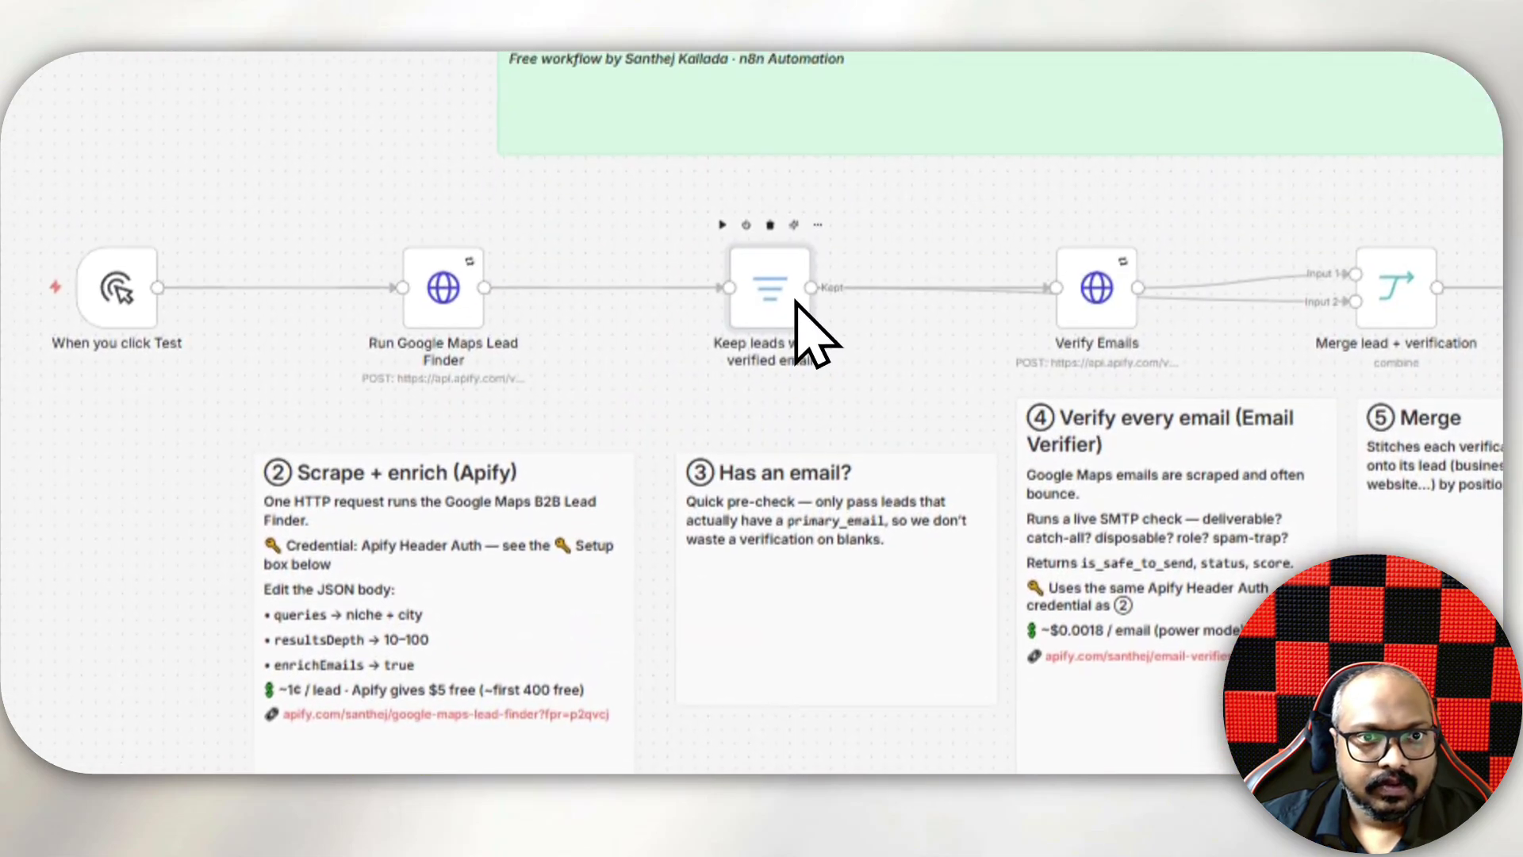
double_click(797, 307)
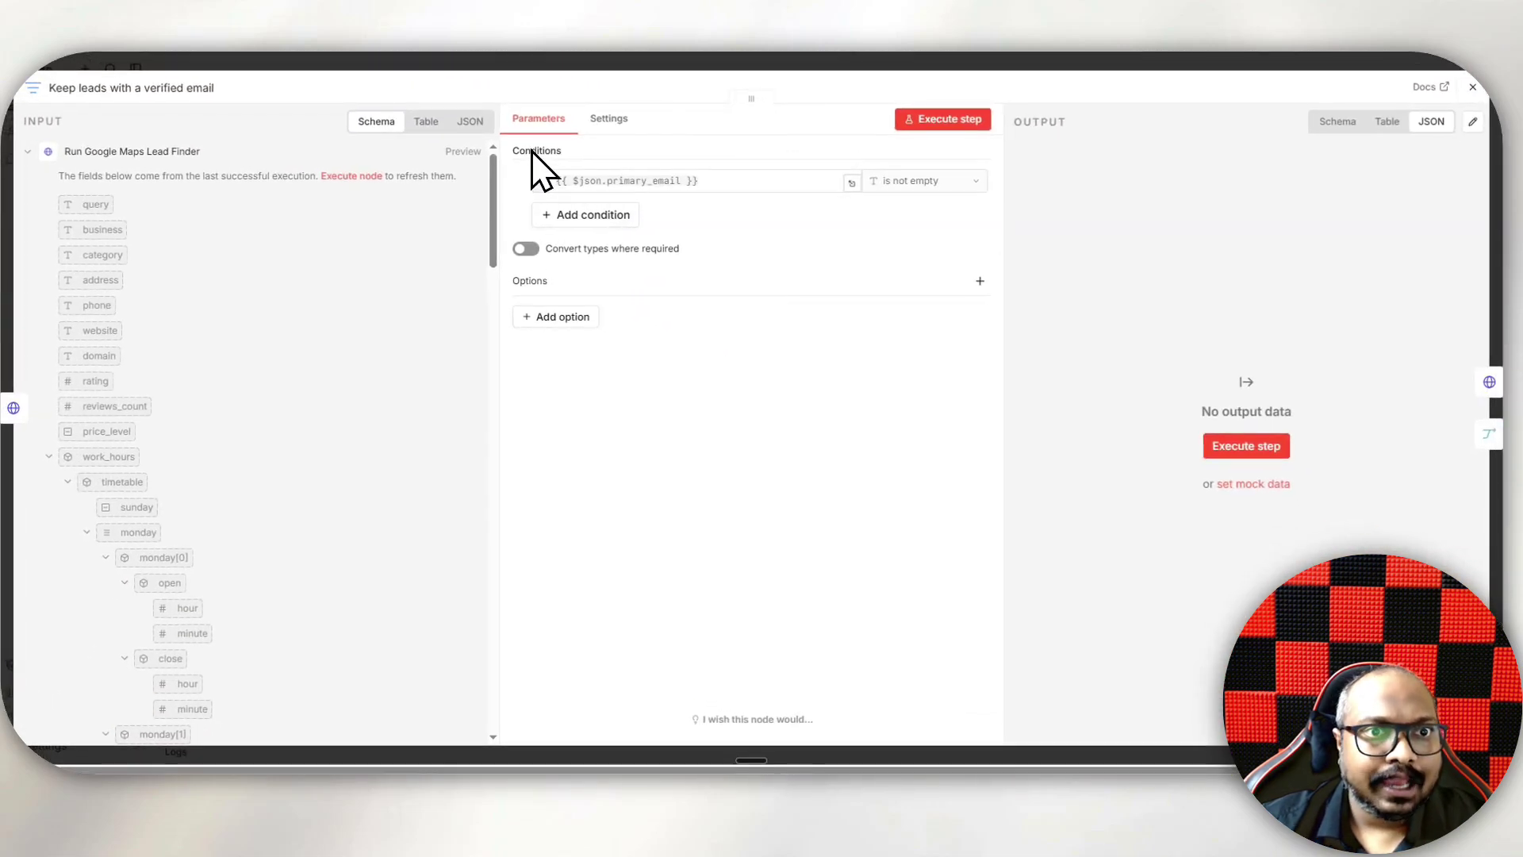
mouse_move(568, 176)
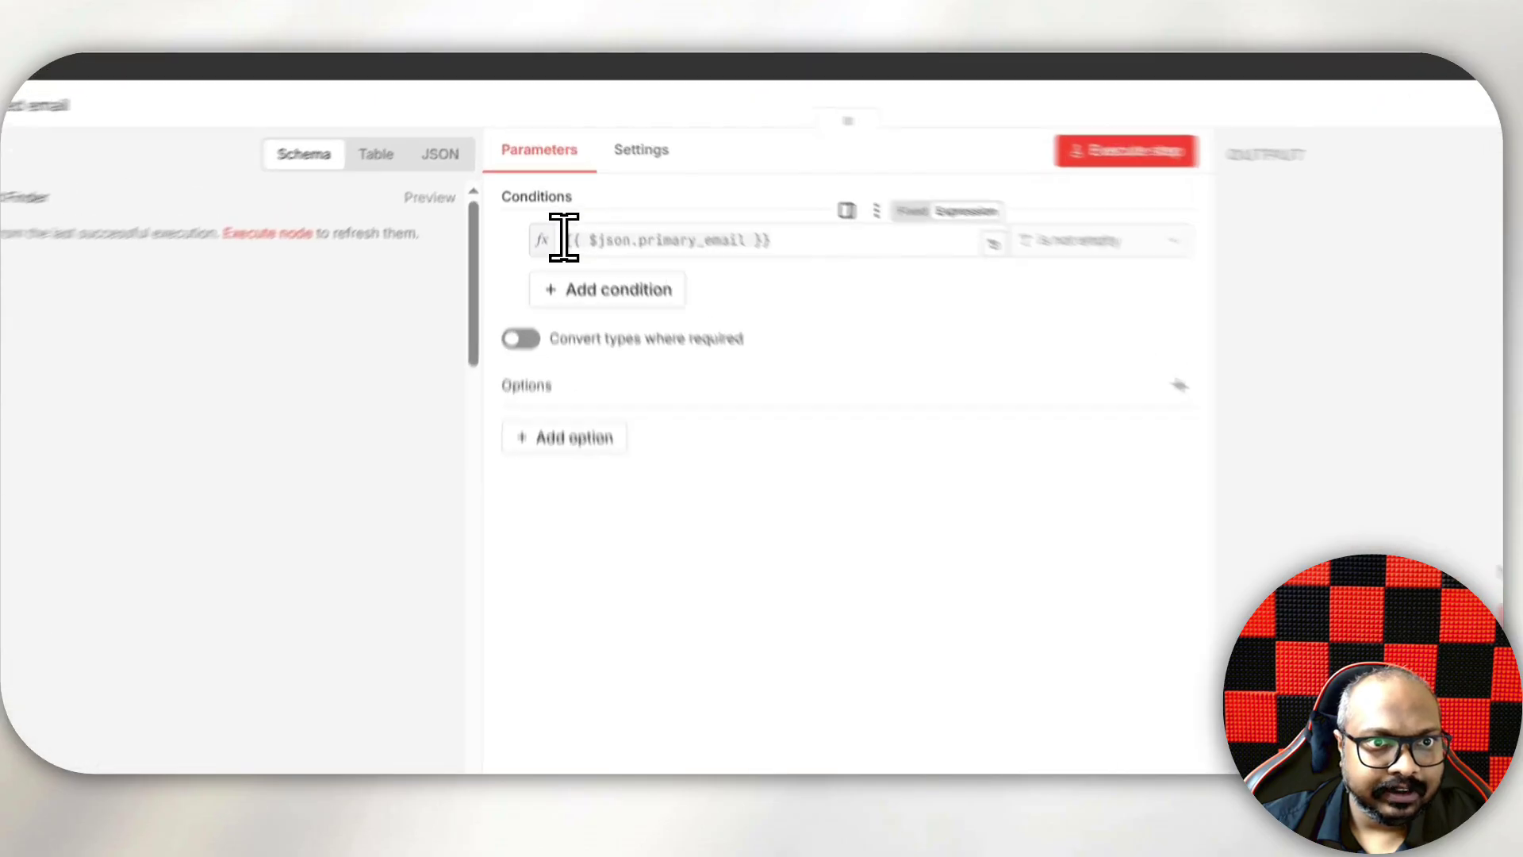
click(565, 181)
drag(555, 181, 679, 176)
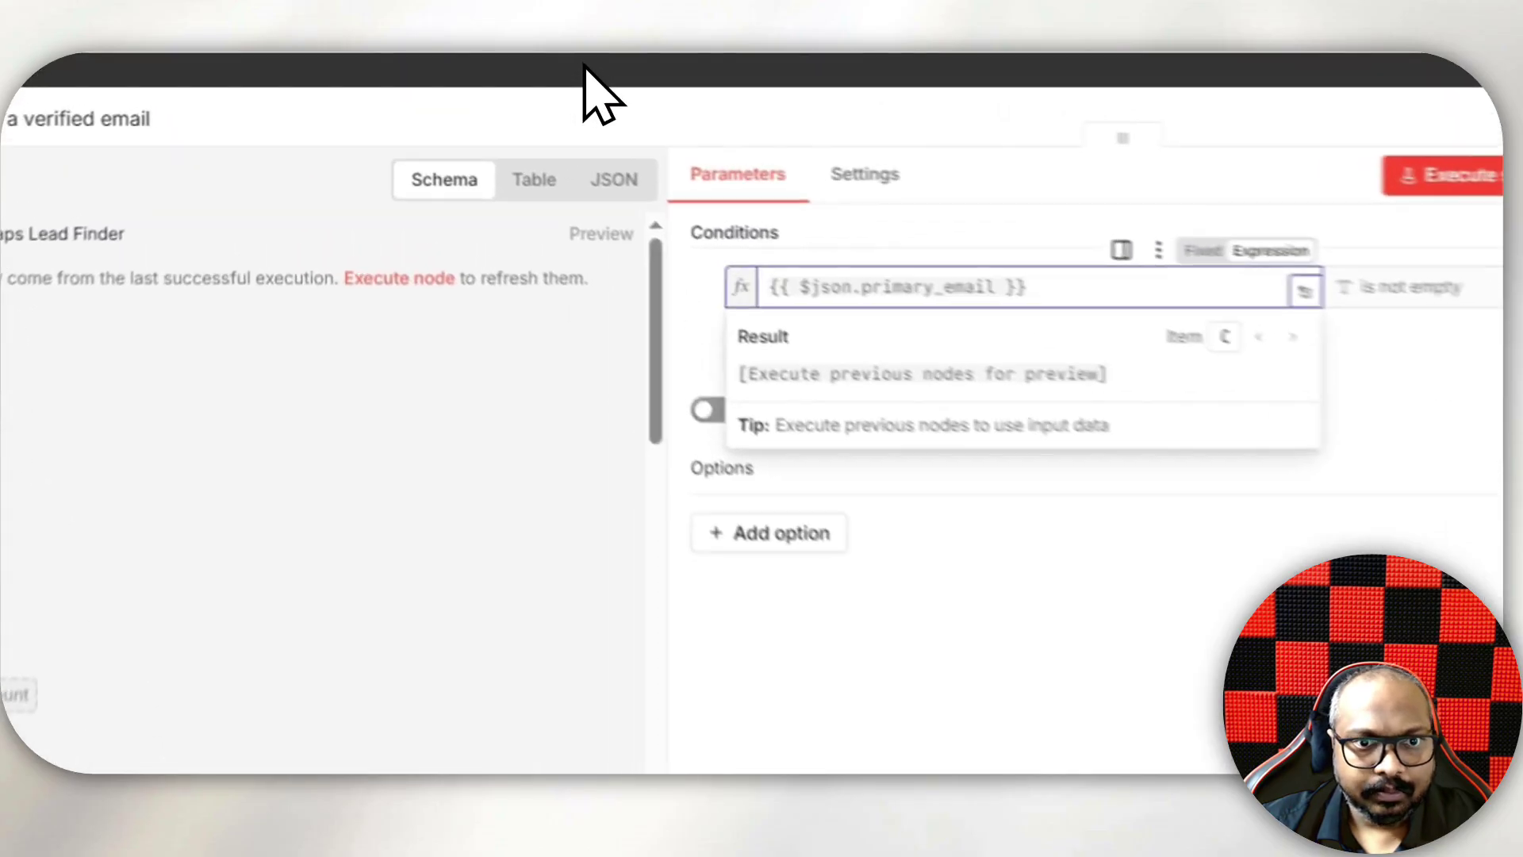
click(461, 63)
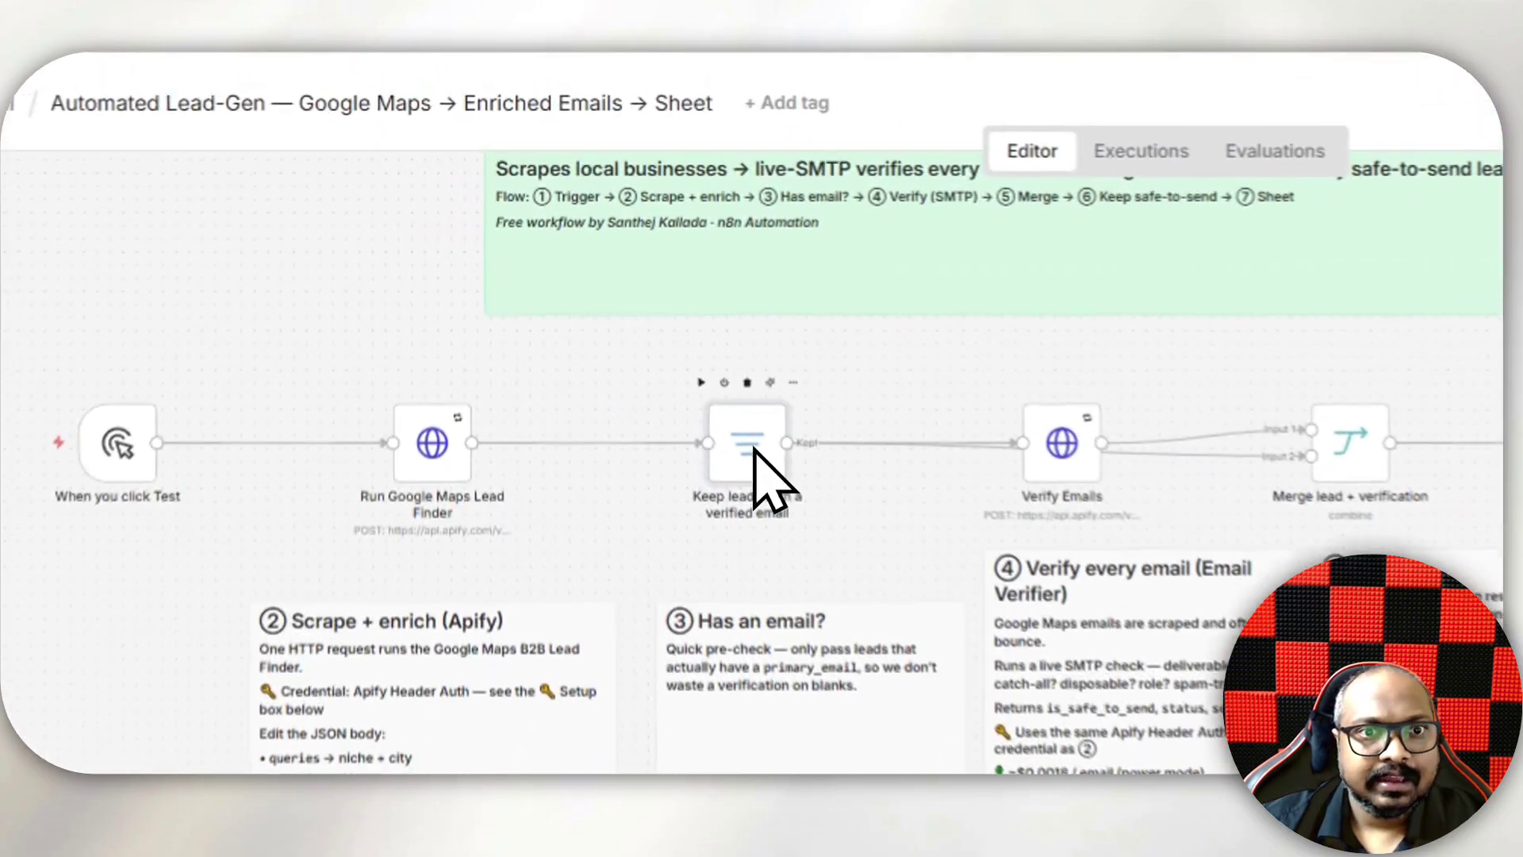
- Reopen the Keep leads with a verified email node and view its condition's expression in the full expression editor
double_click(611, 262)
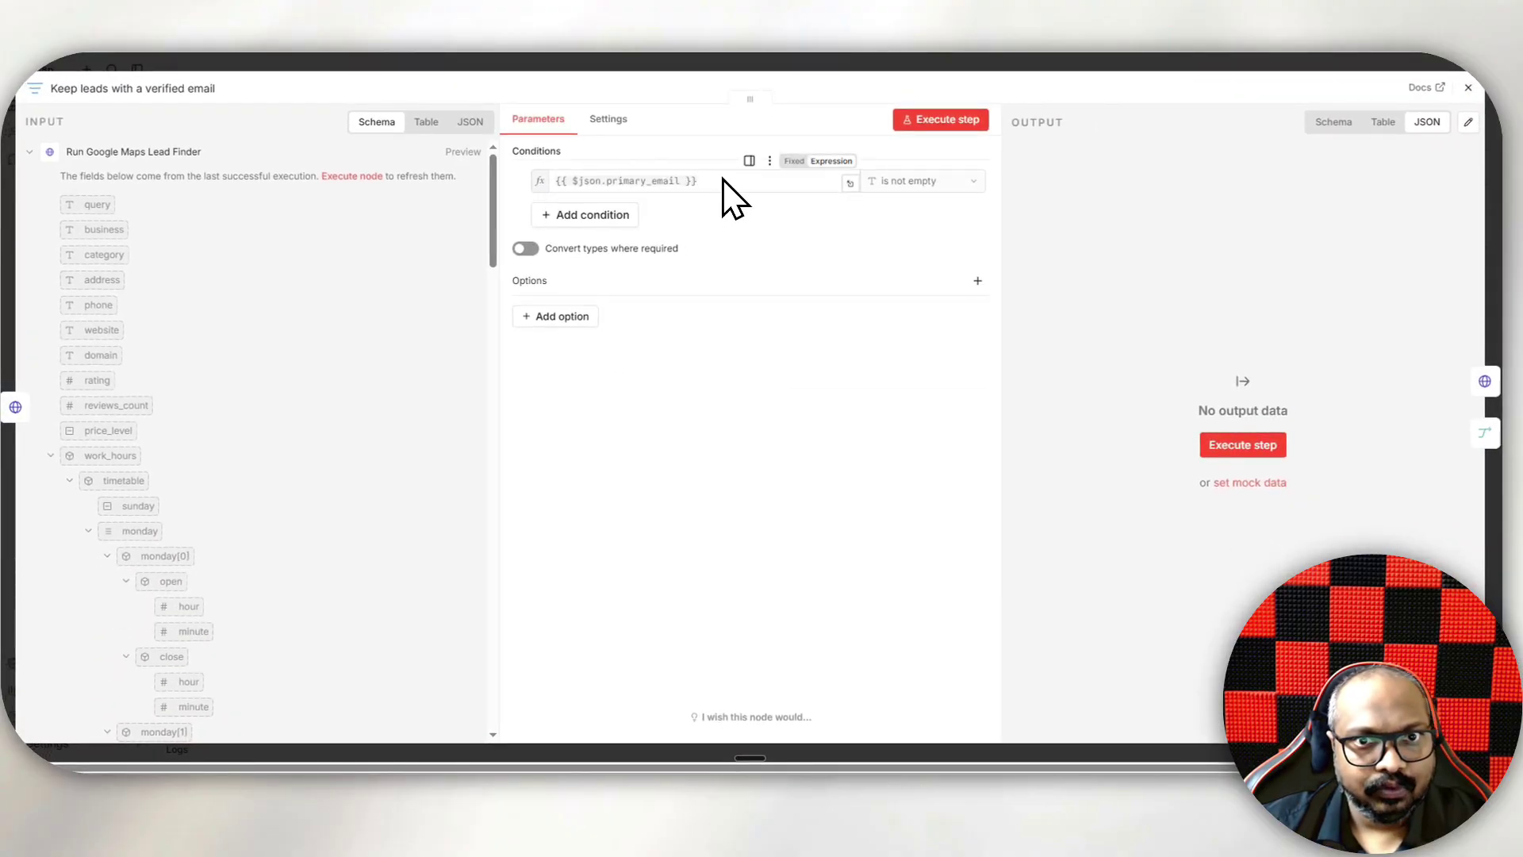
click(850, 184)
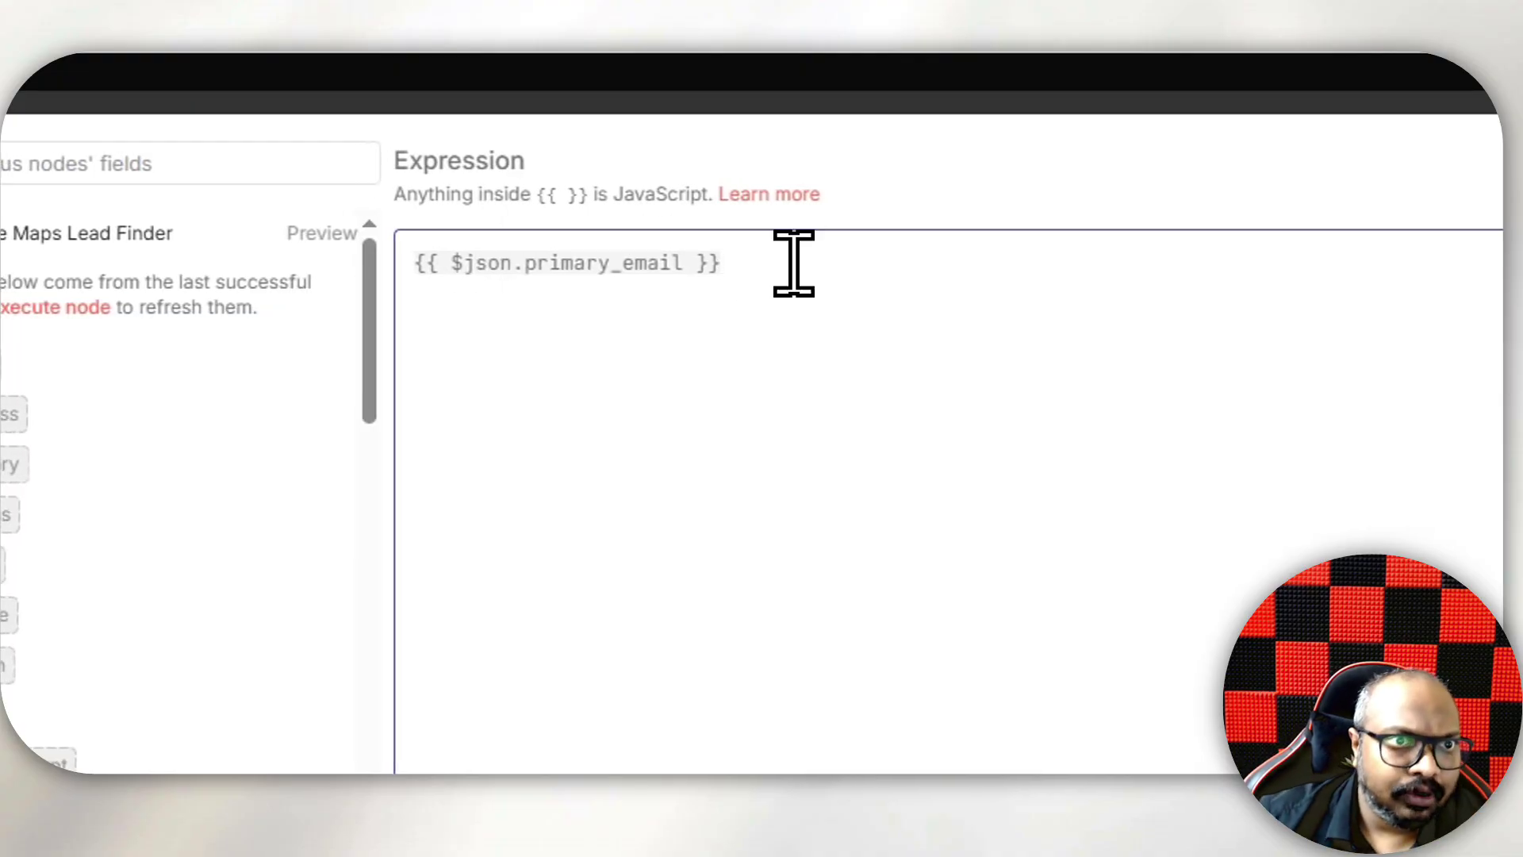
drag(718, 270, 424, 269)
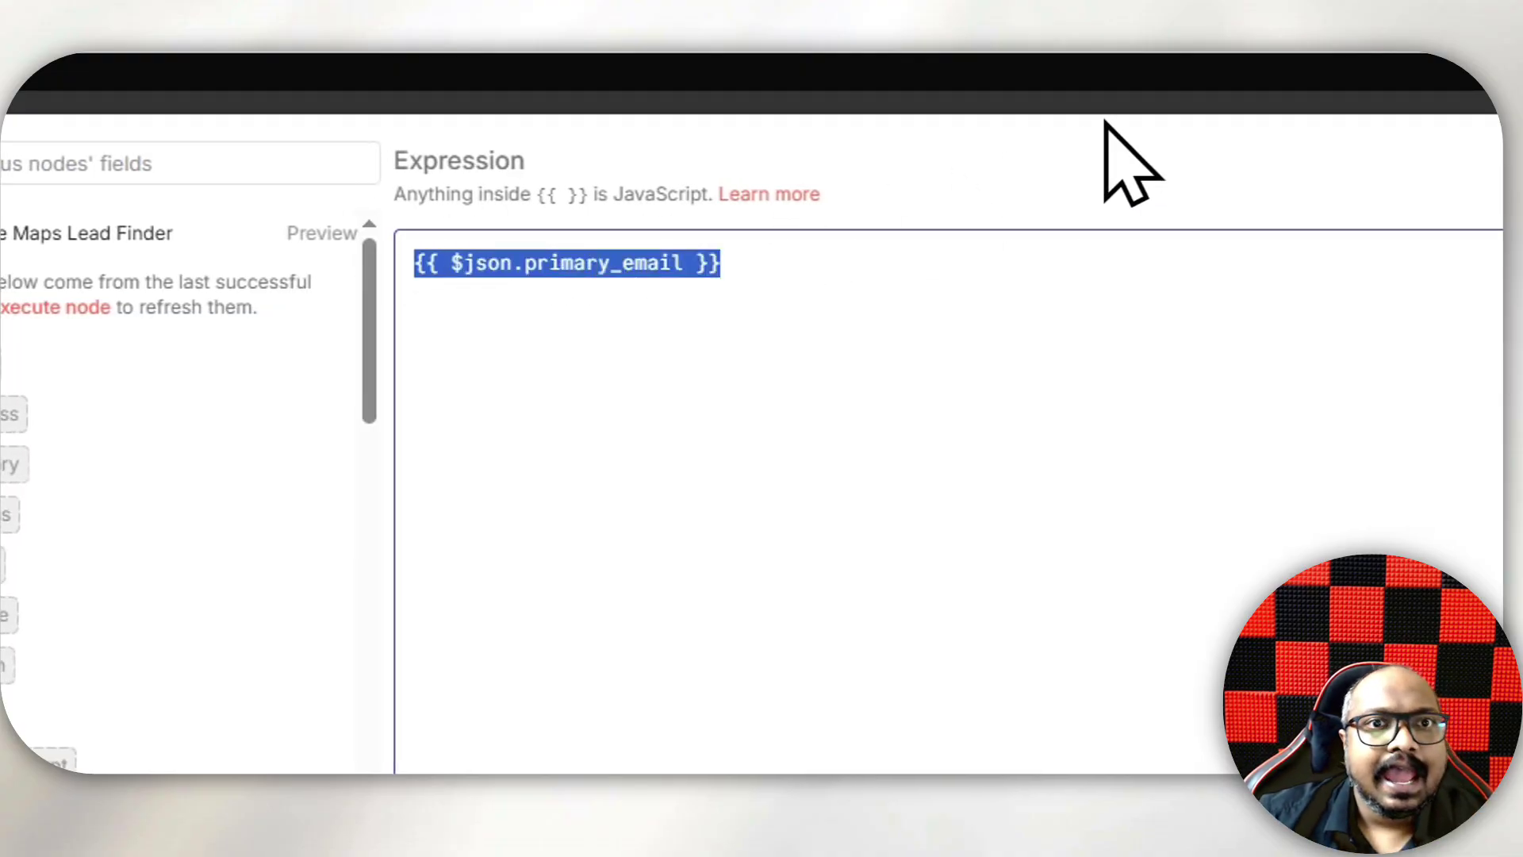
click(1135, 103)
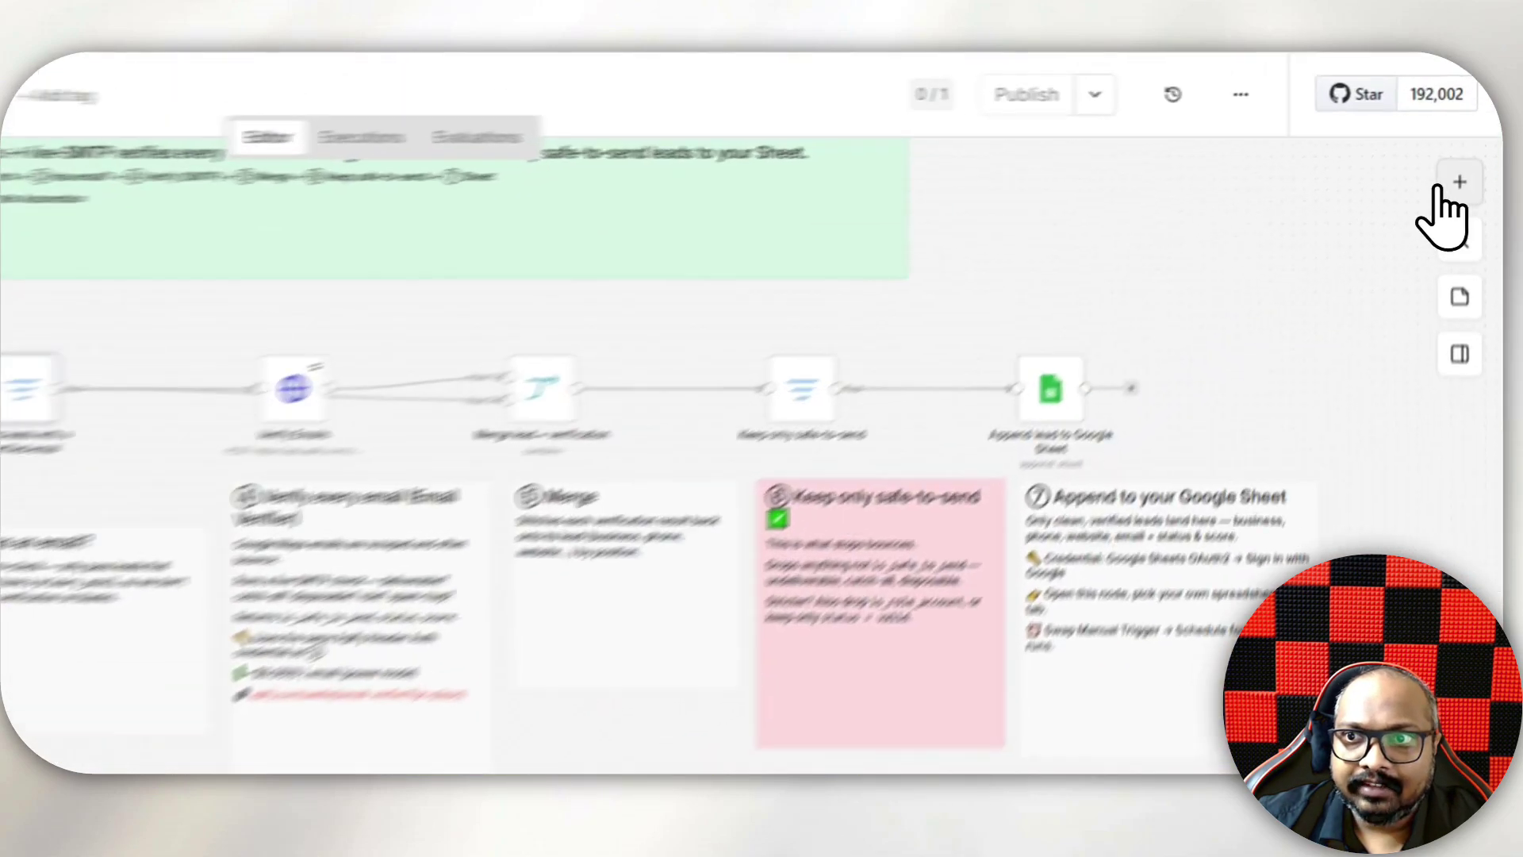
- Search the node library for the HTTP Request node and close the library without adding anything
click(1477, 129)
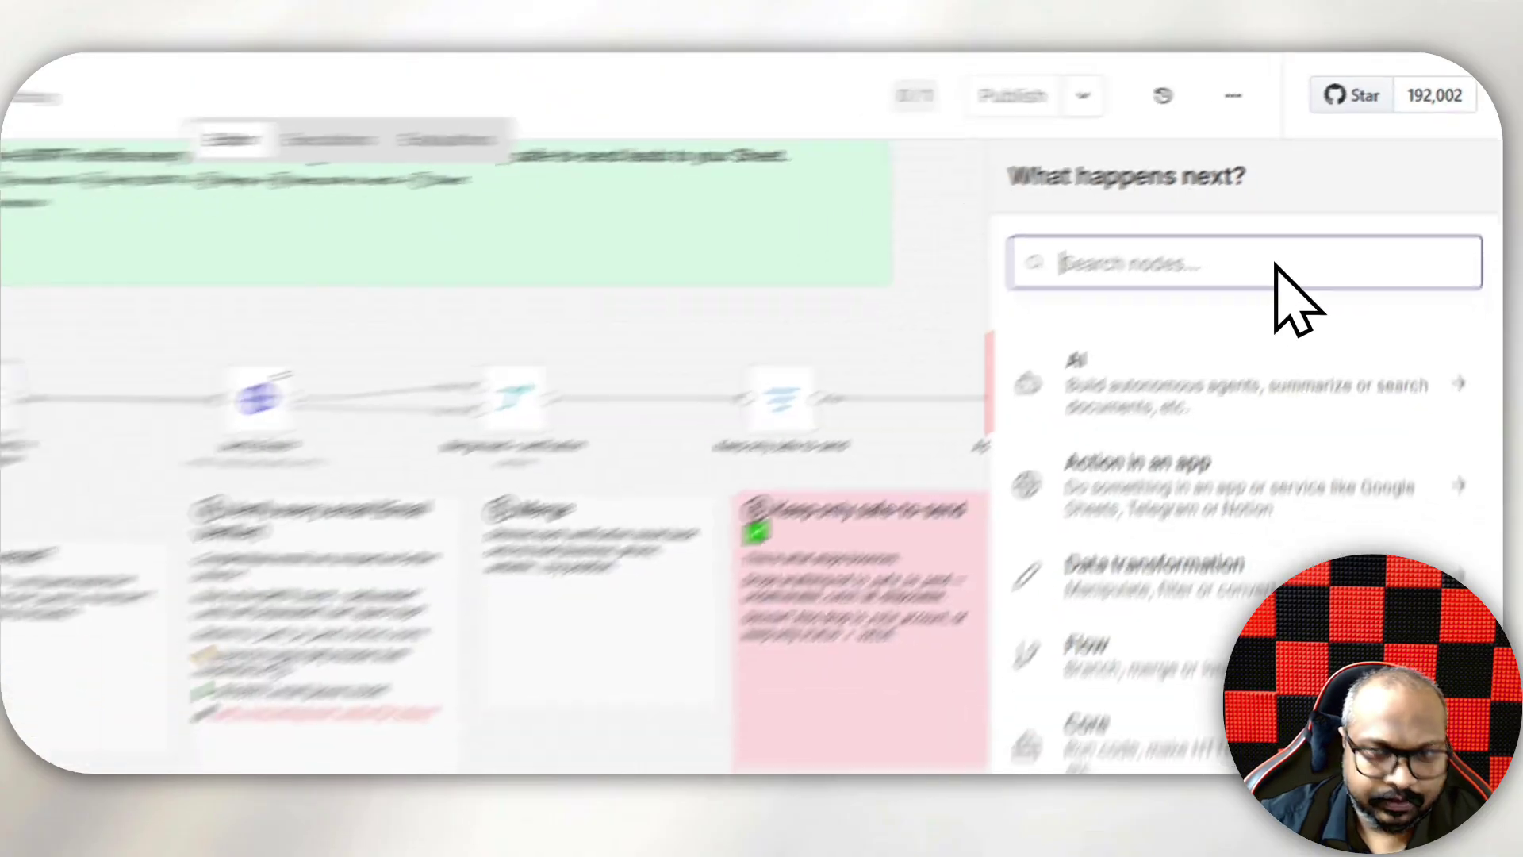
text(htt)
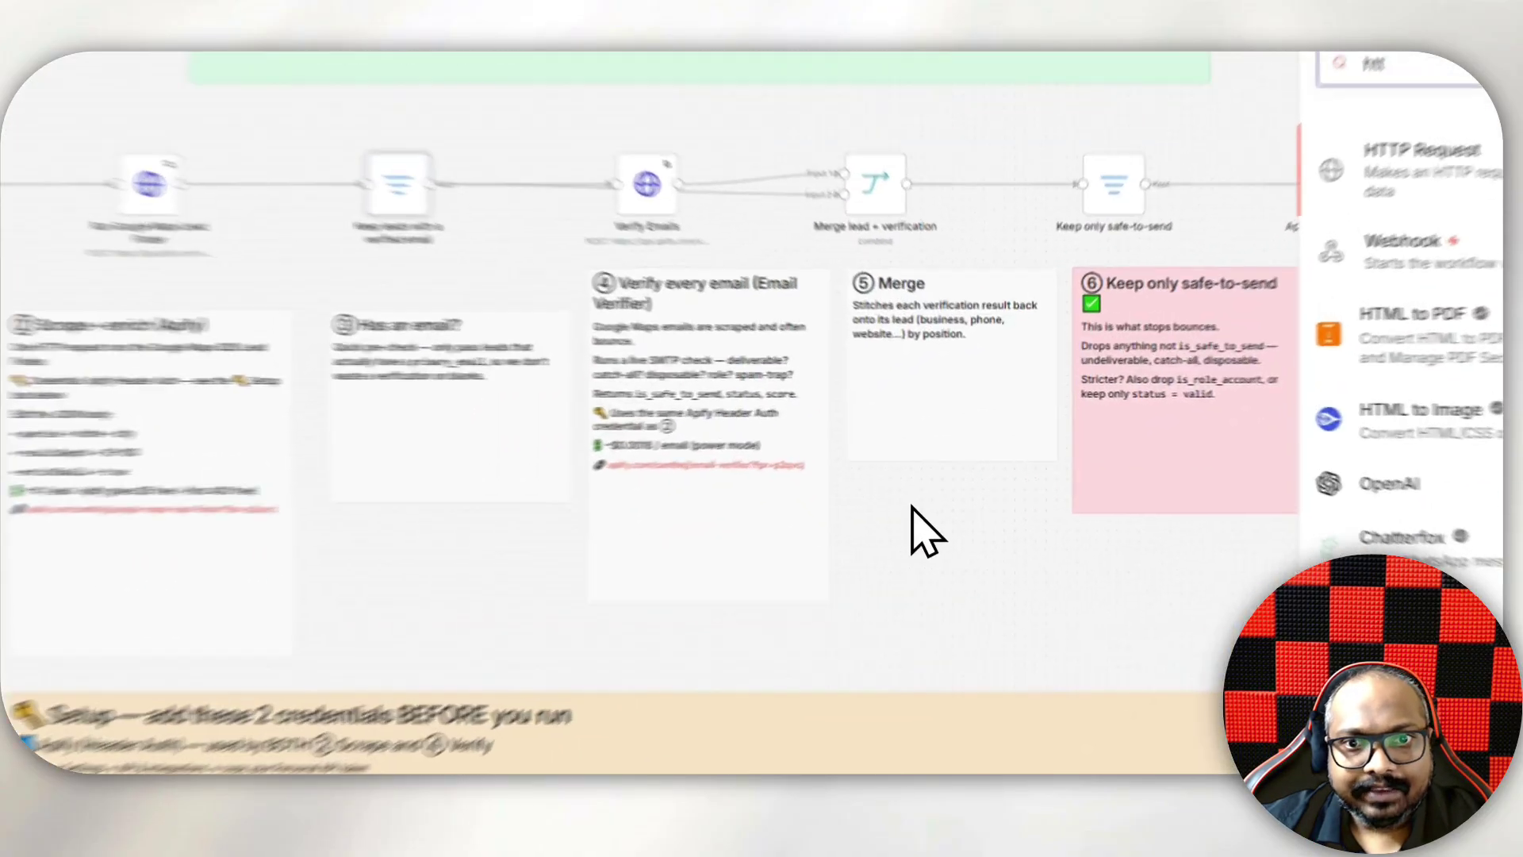
click(945, 467)
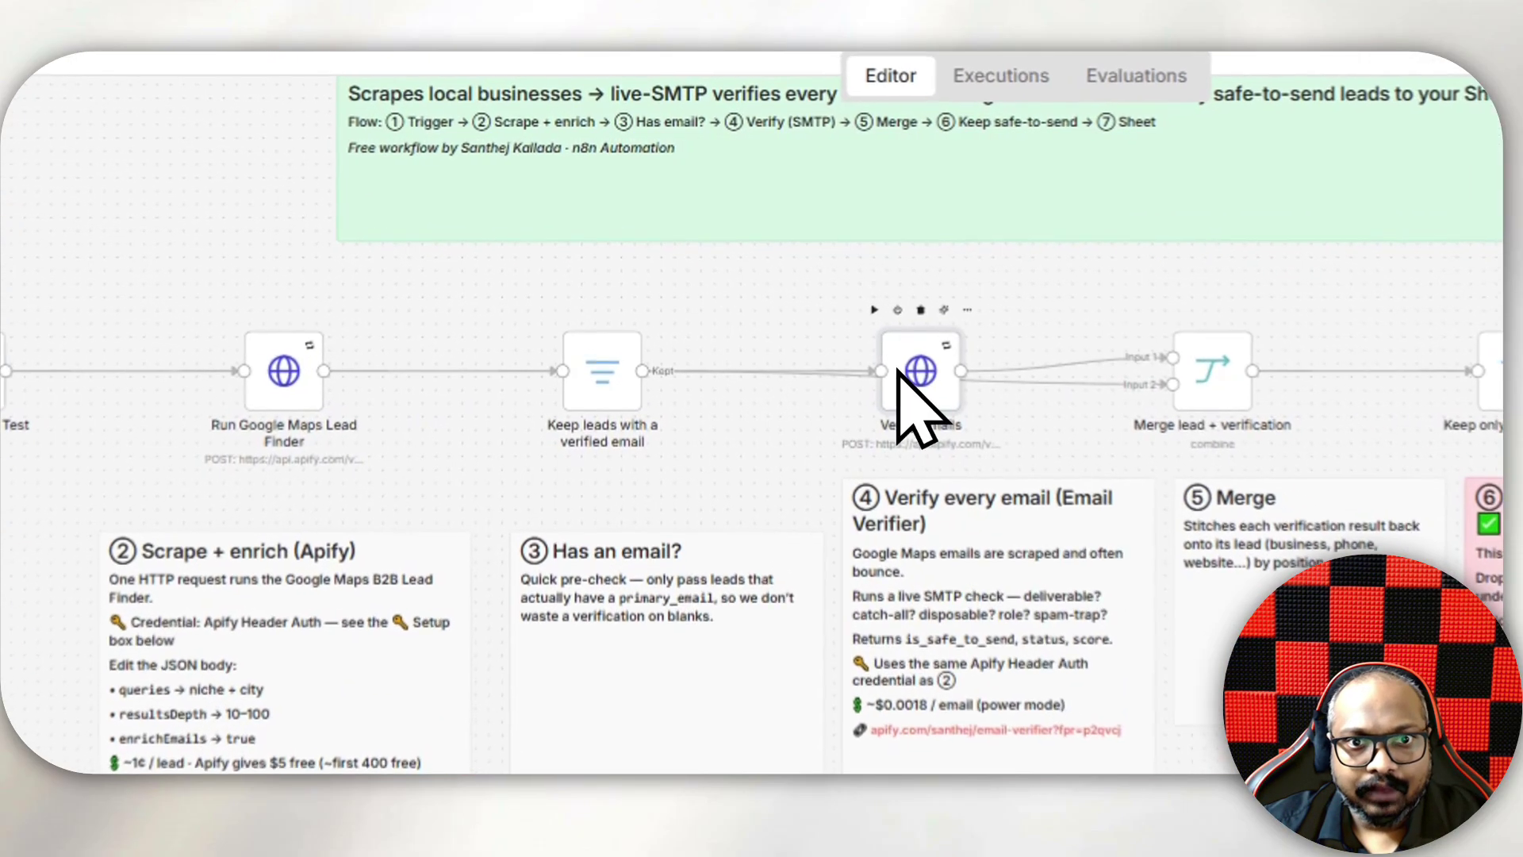
- Open the Verify Emails node and inspect its full Apify email verifier request URL in the enlarged editor
double_click(768, 268)
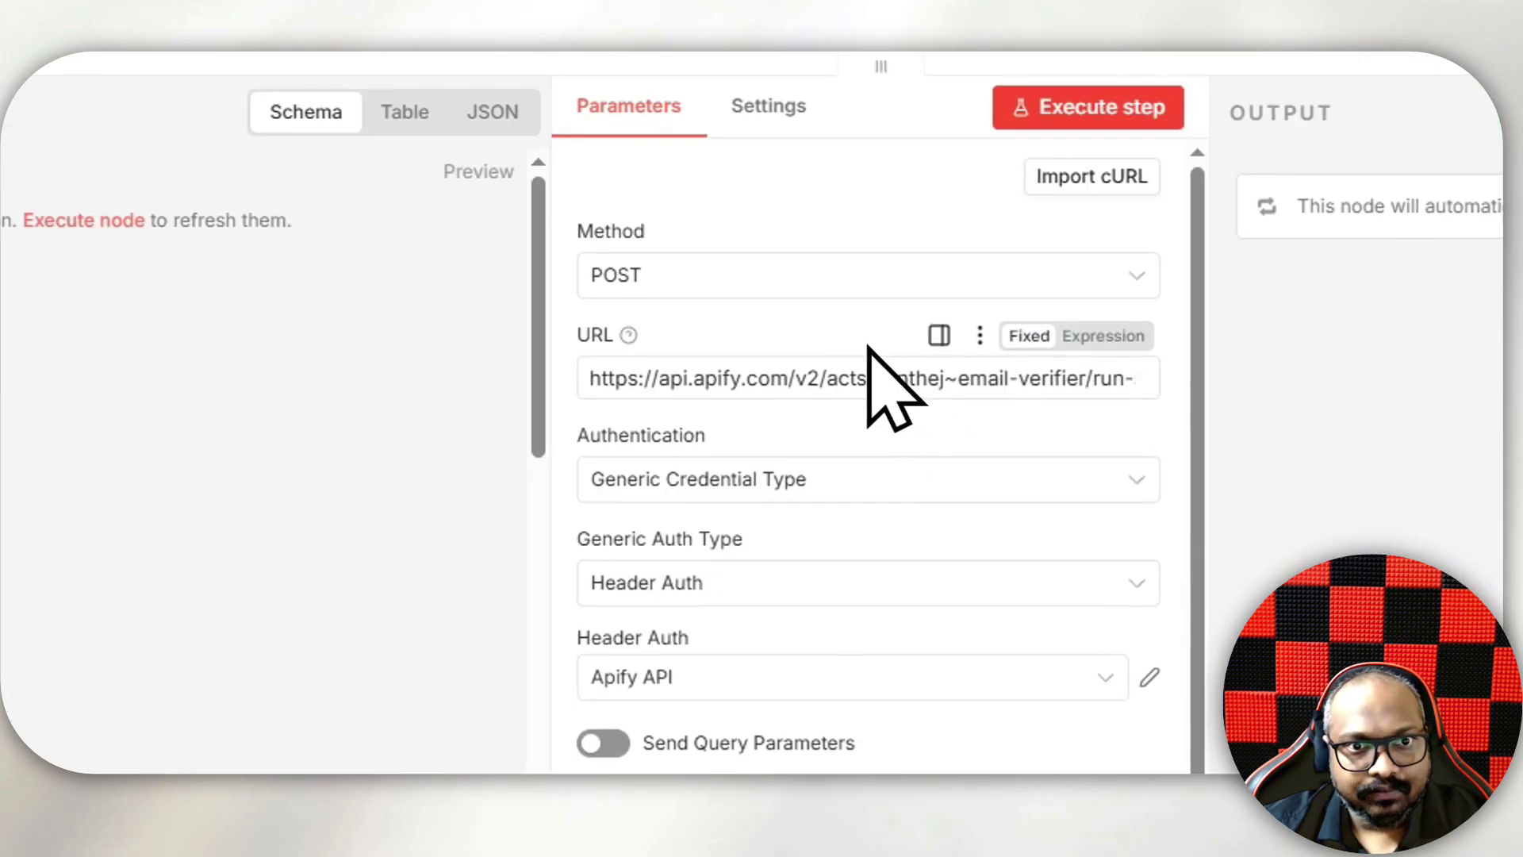
click(1146, 385)
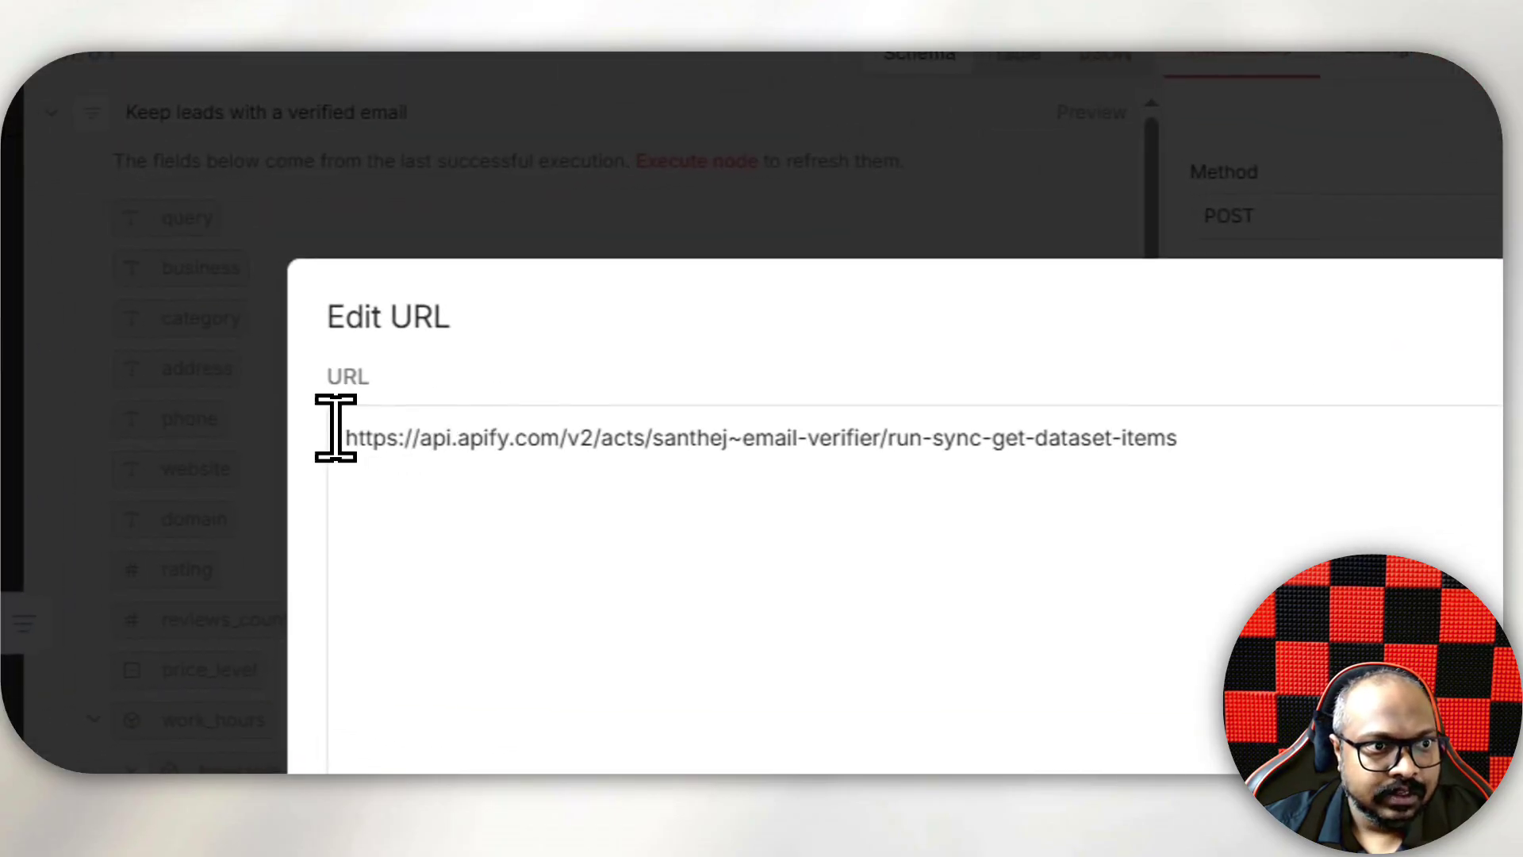
key(ctrl+a)
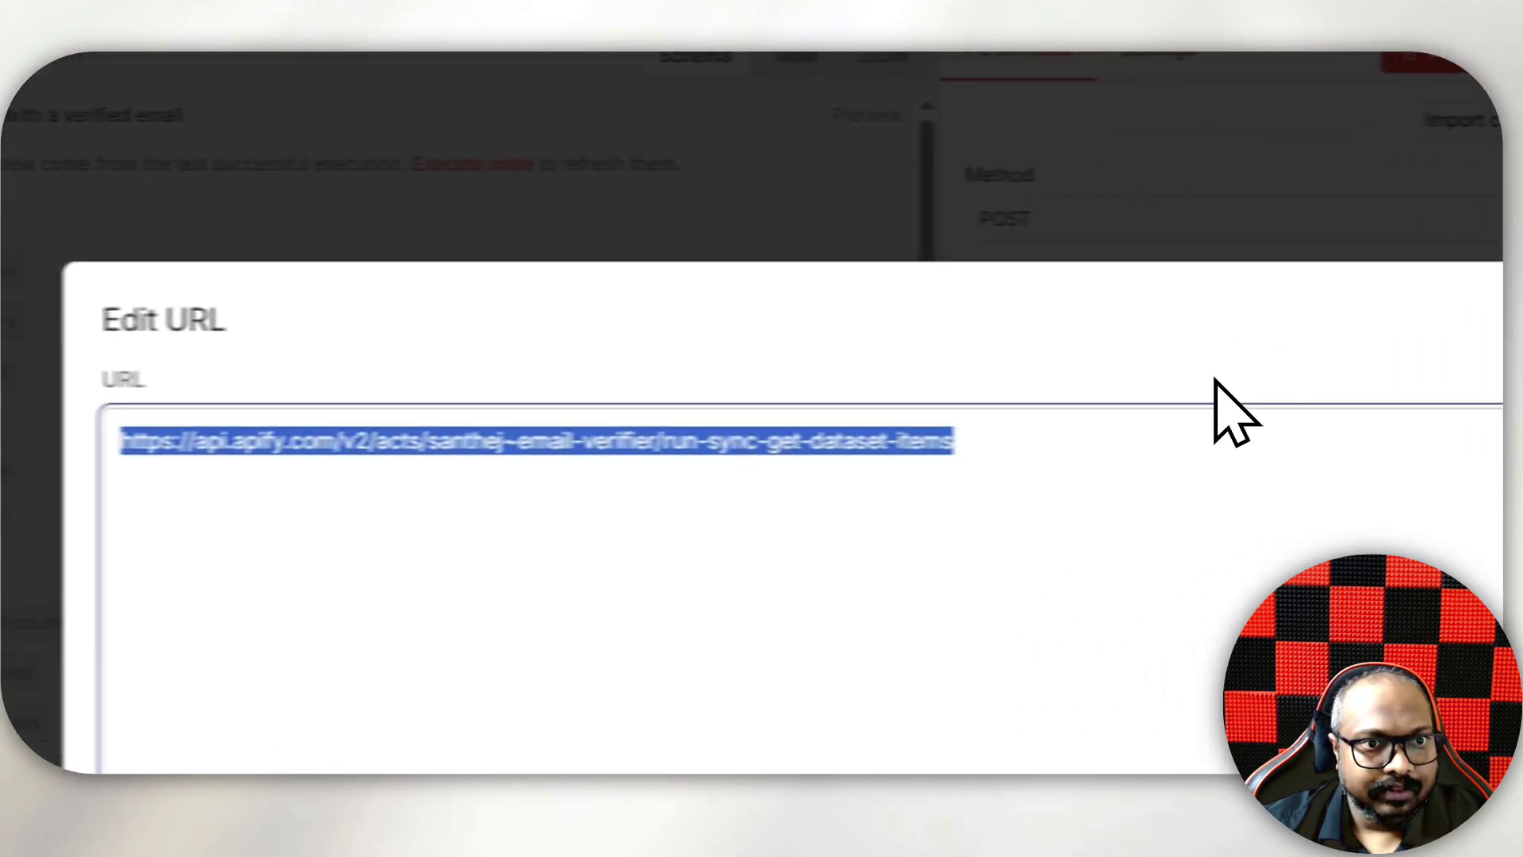
click(1450, 436)
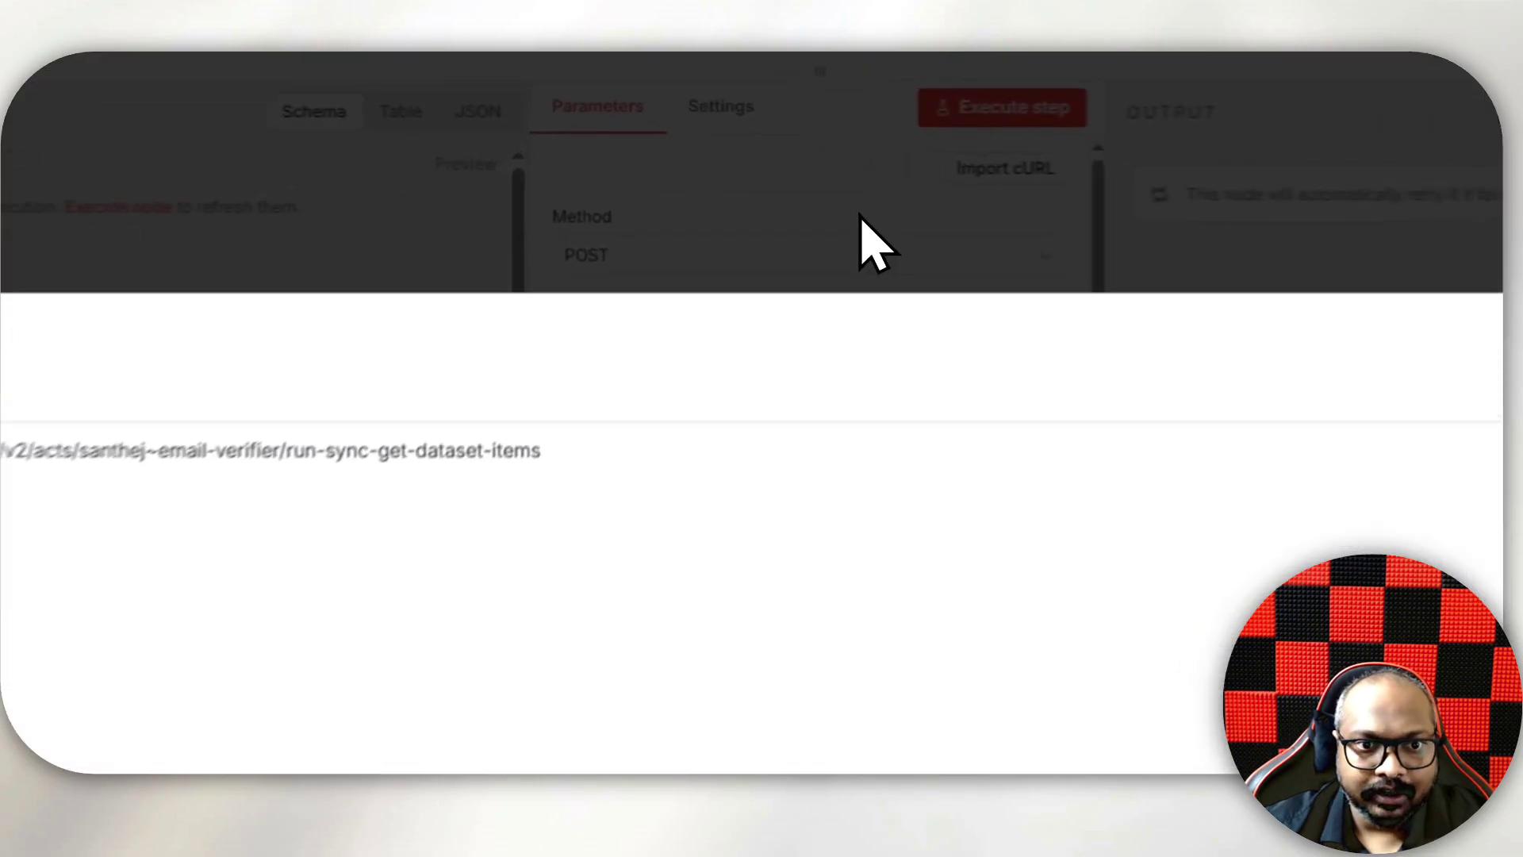
click(778, 198)
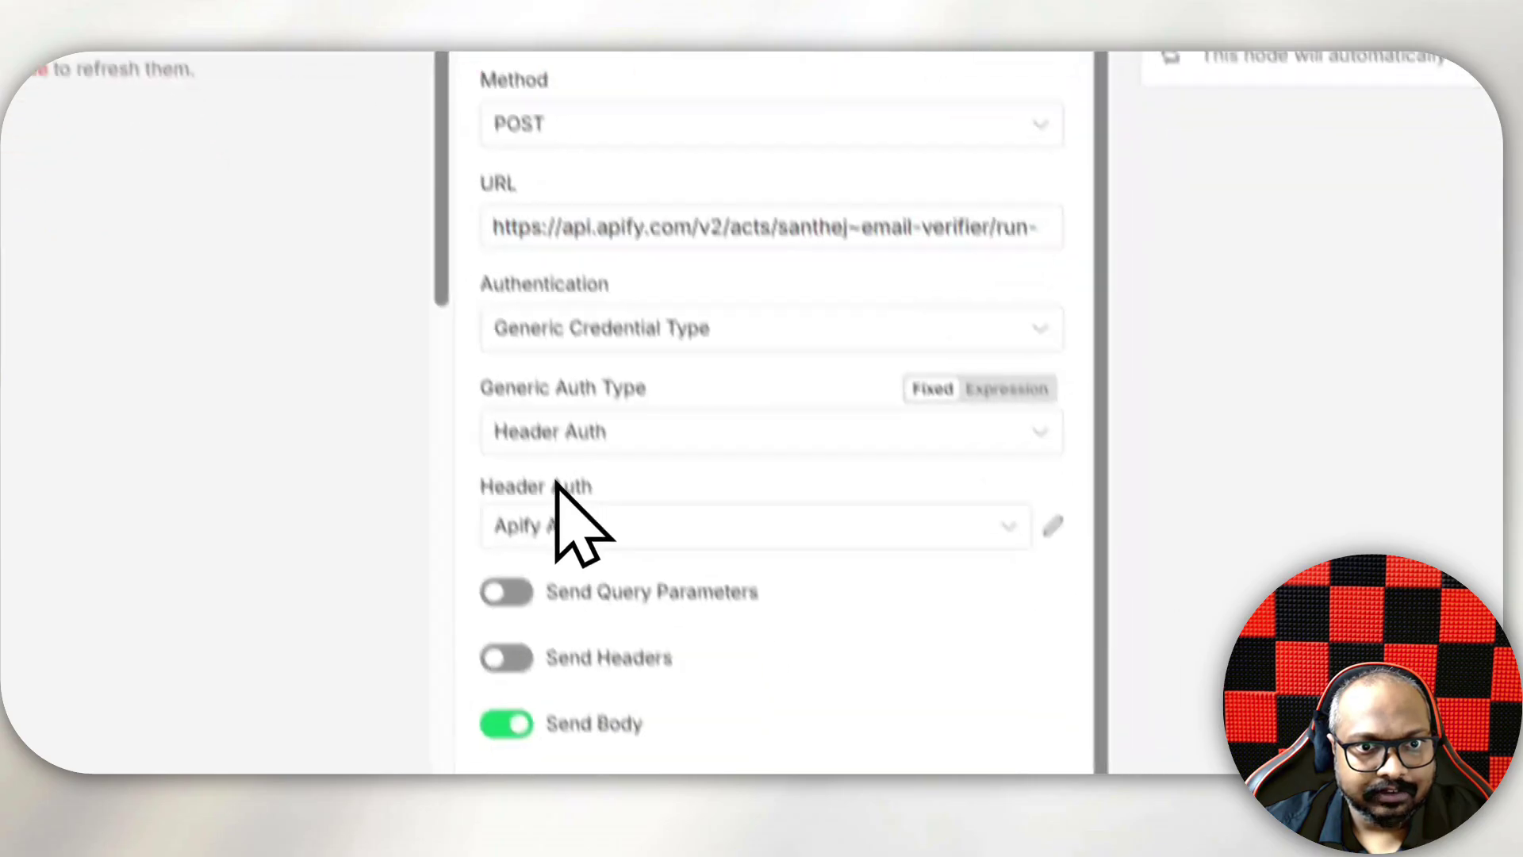
- Review the Verify Emails node's Header Auth credential and its JSON body in the expression editor, and return to the canvas
click(595, 681)
click(596, 676)
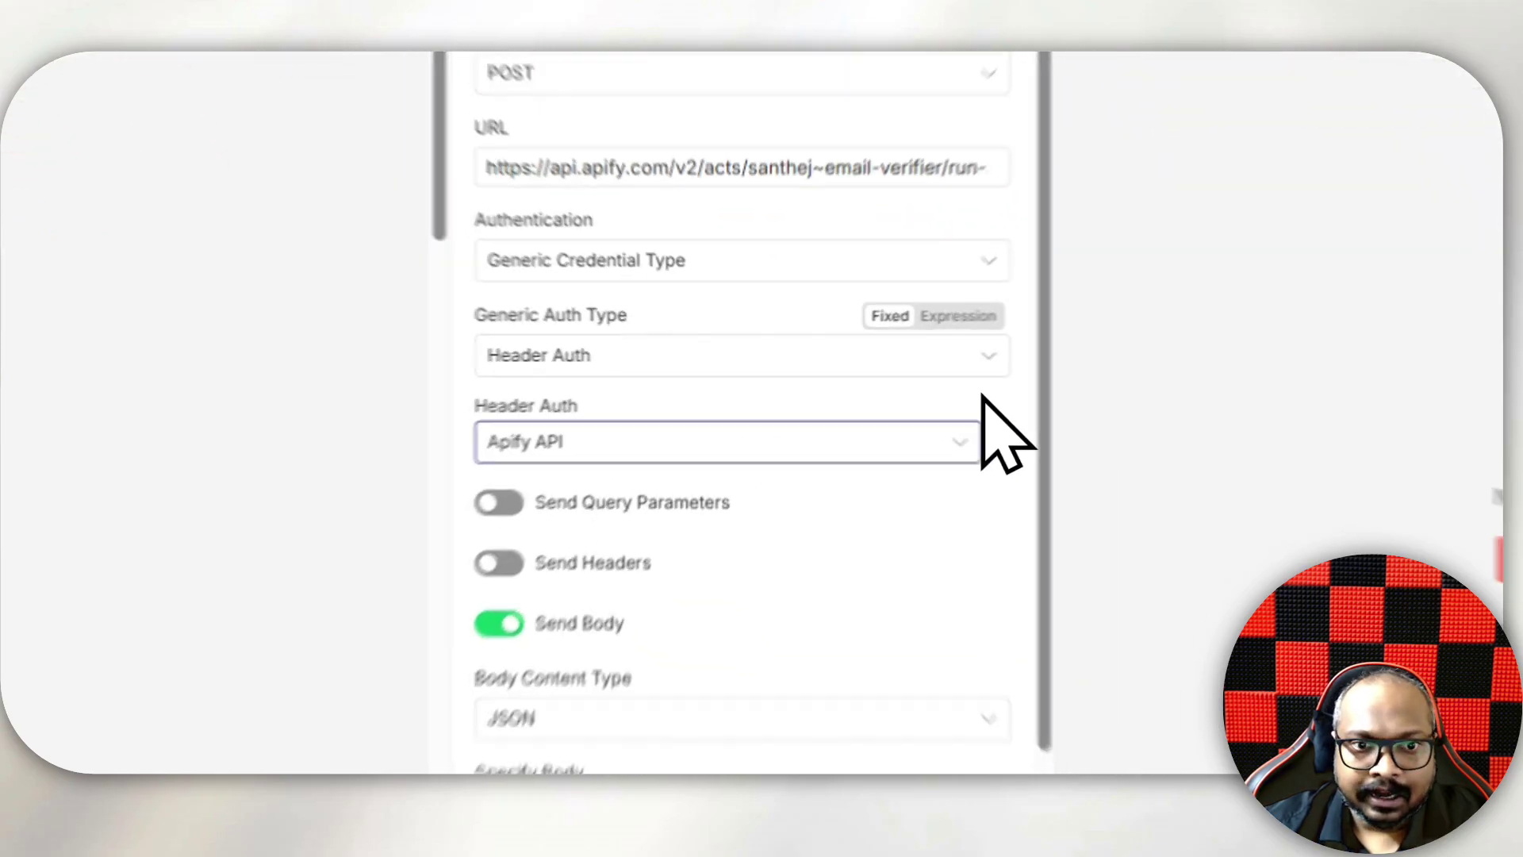
scroll(793, 397, down, 3)
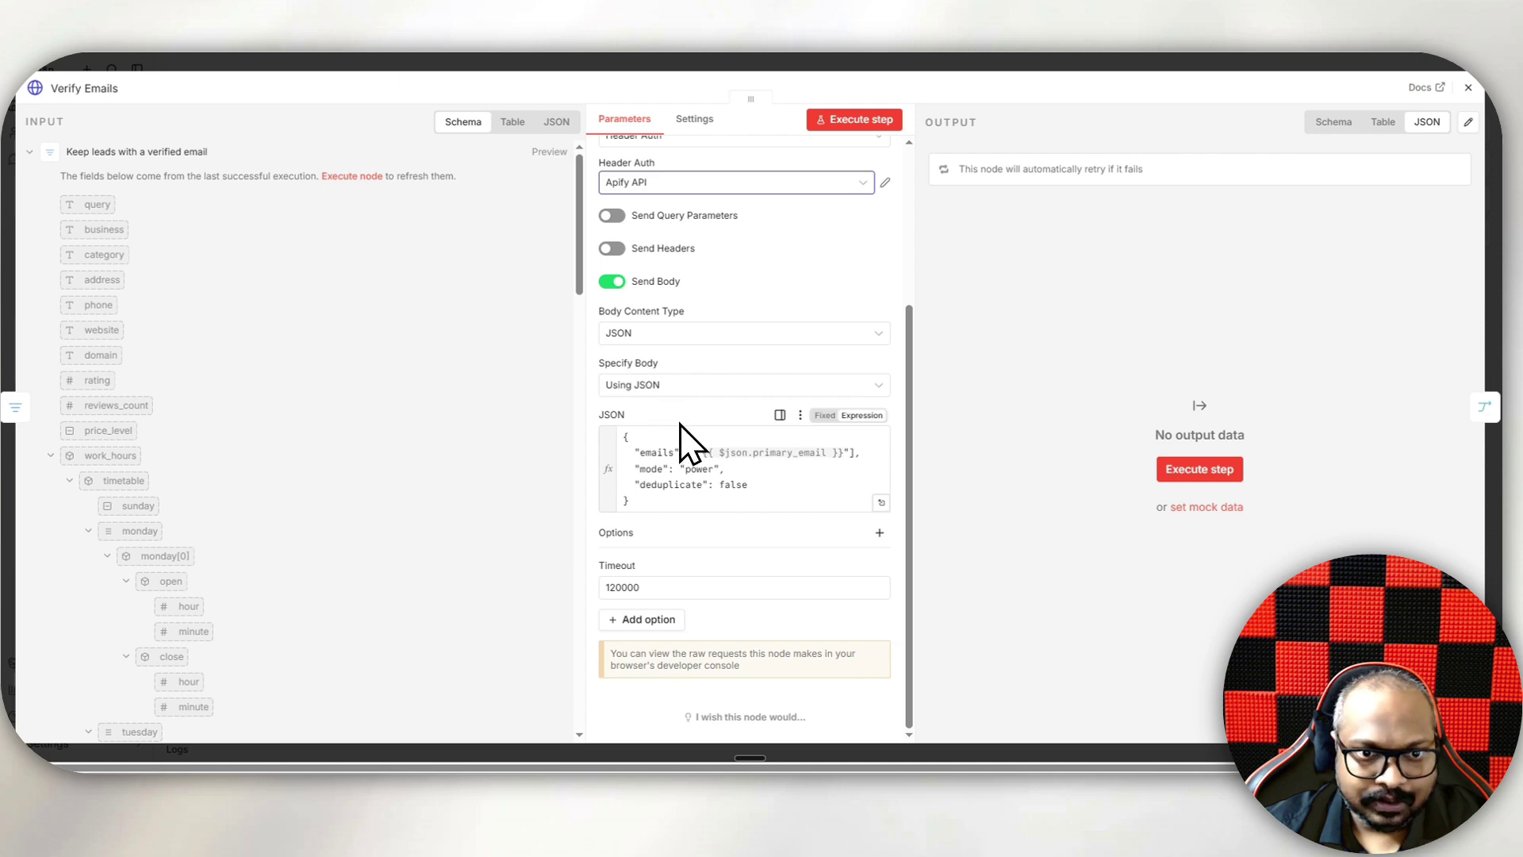
click(881, 502)
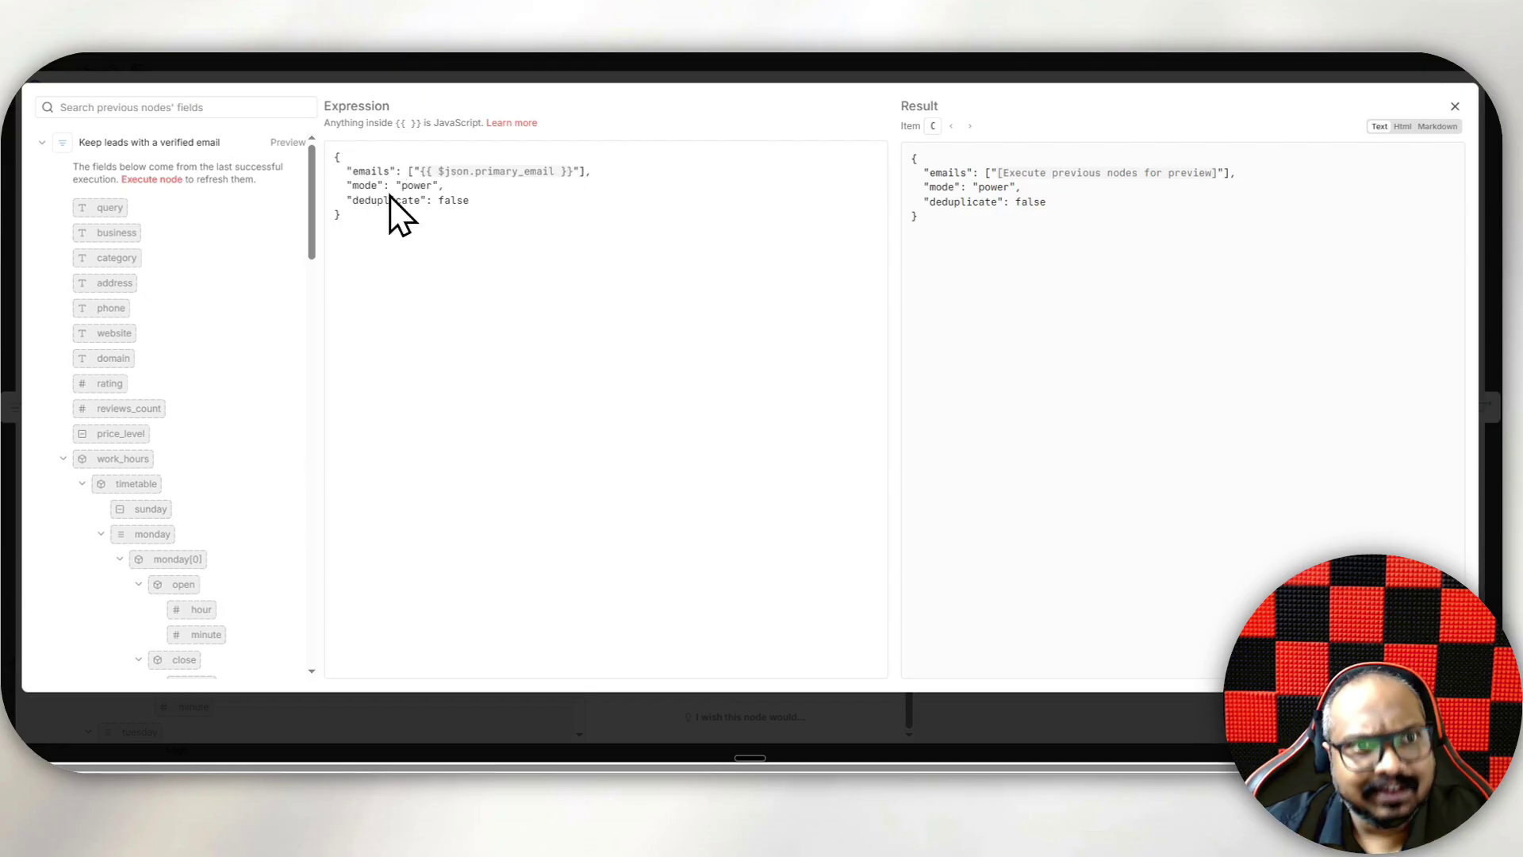
click(635, 73)
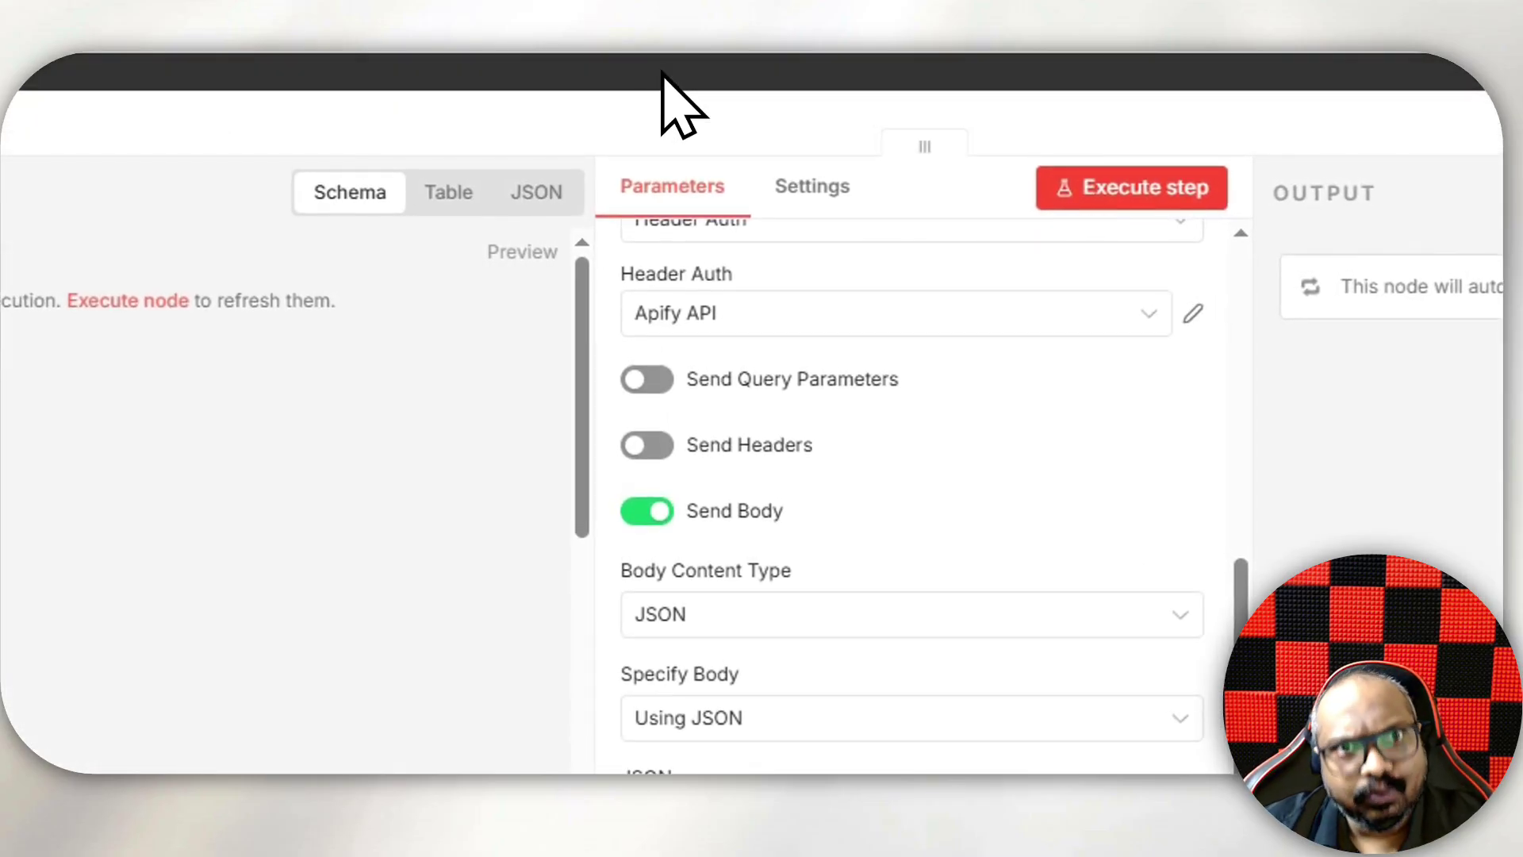
click(662, 73)
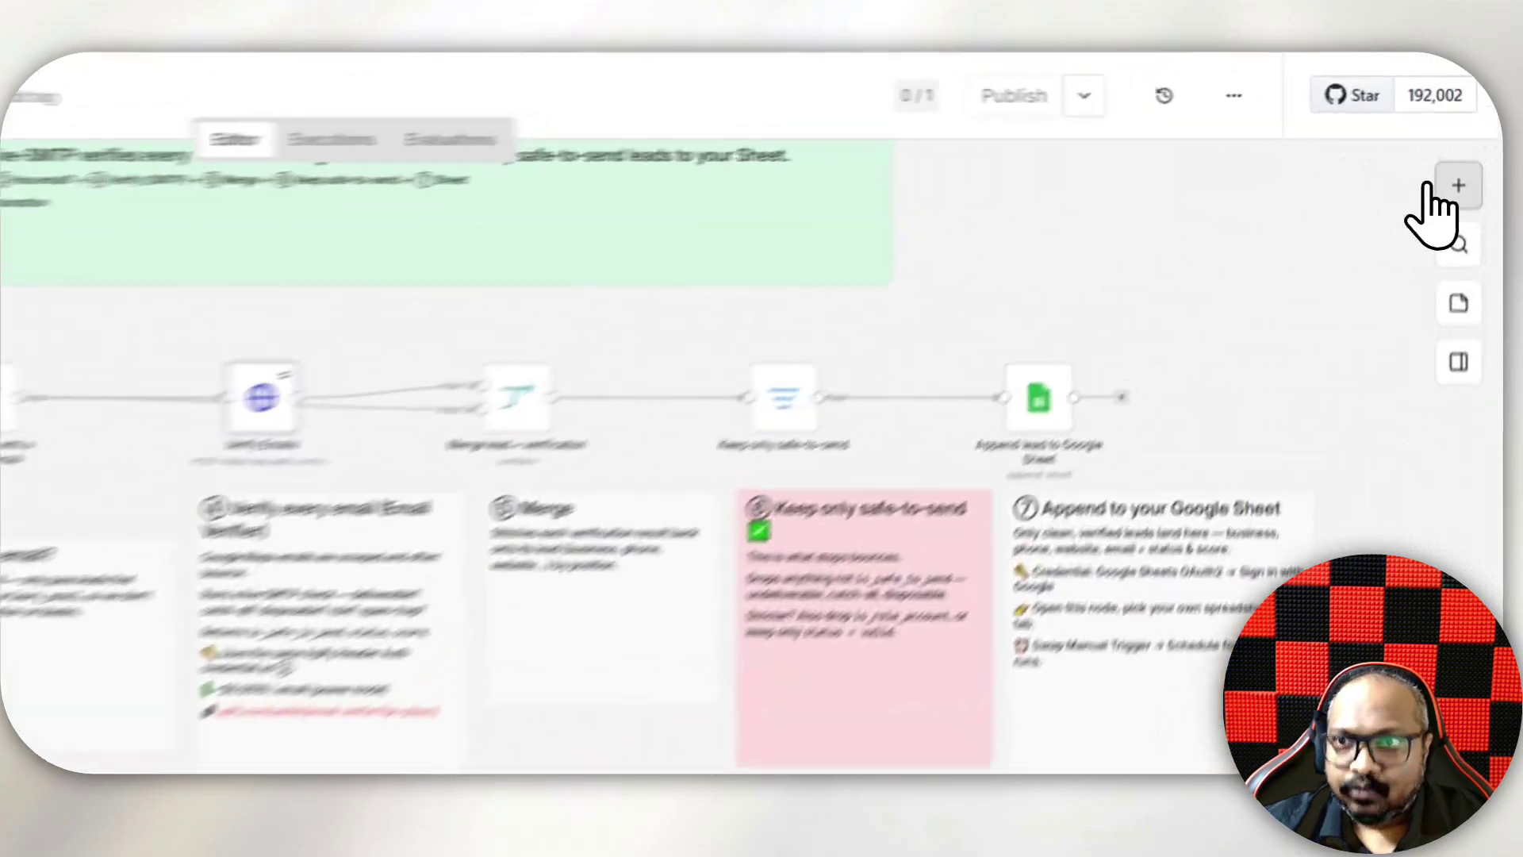
- Search the node library for "merge" and take a brief look at the existing Merge lead + verification node
click(1477, 130)
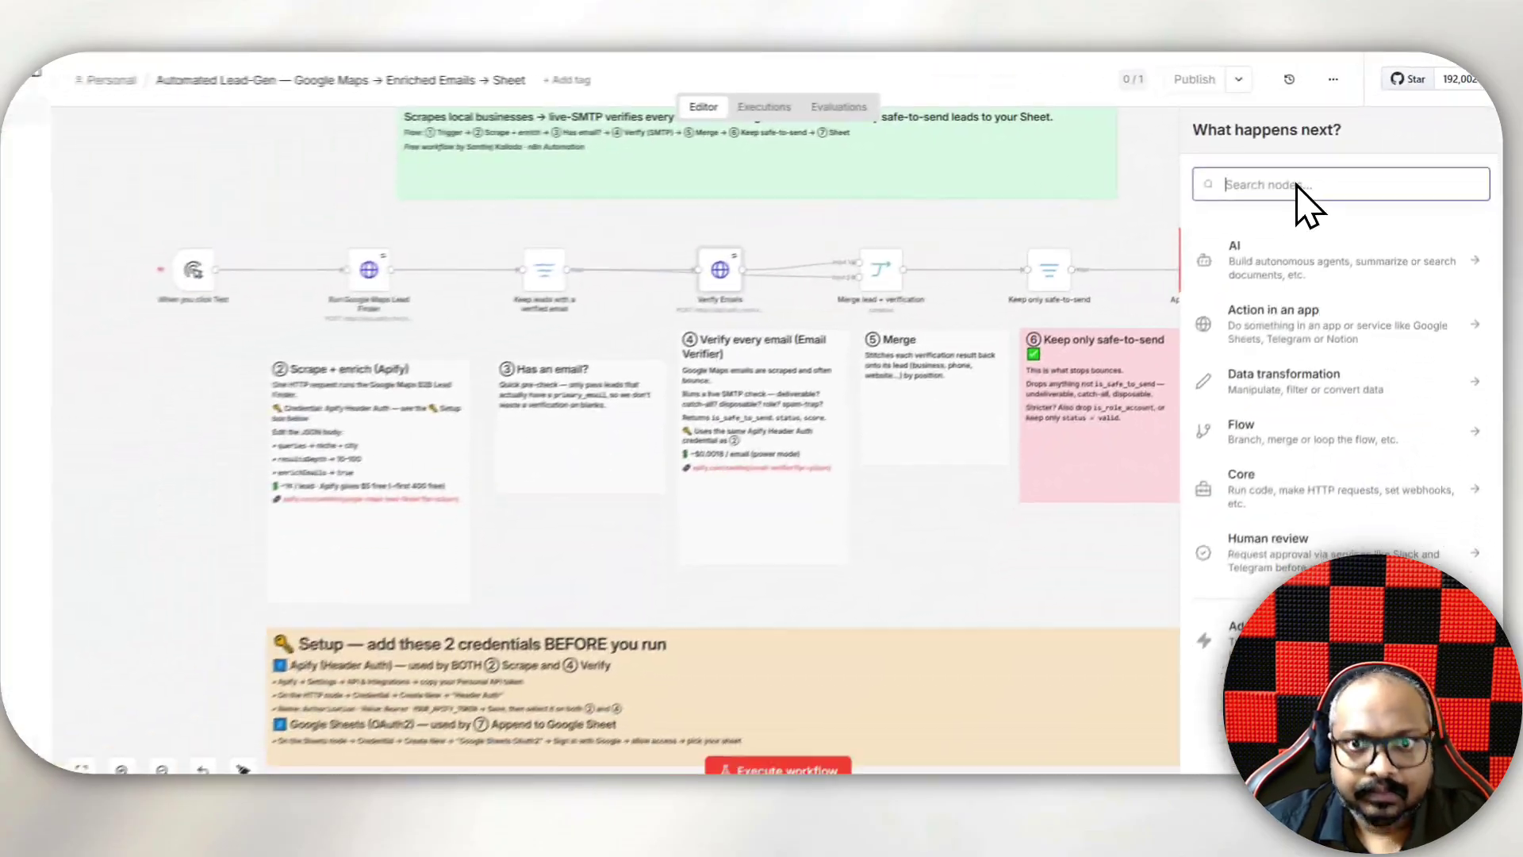
text(merge)
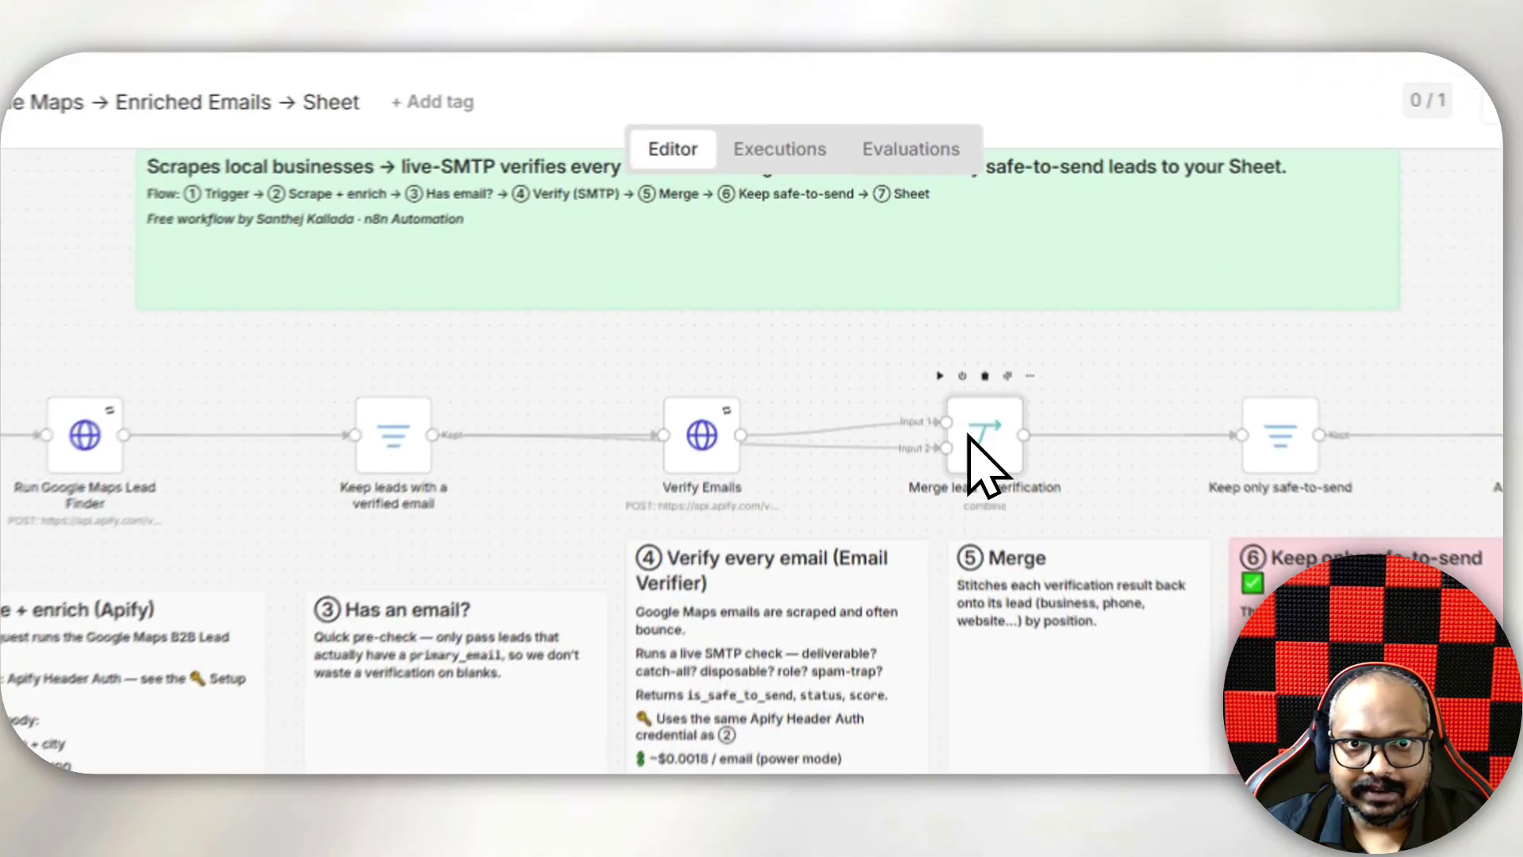
double_click(924, 254)
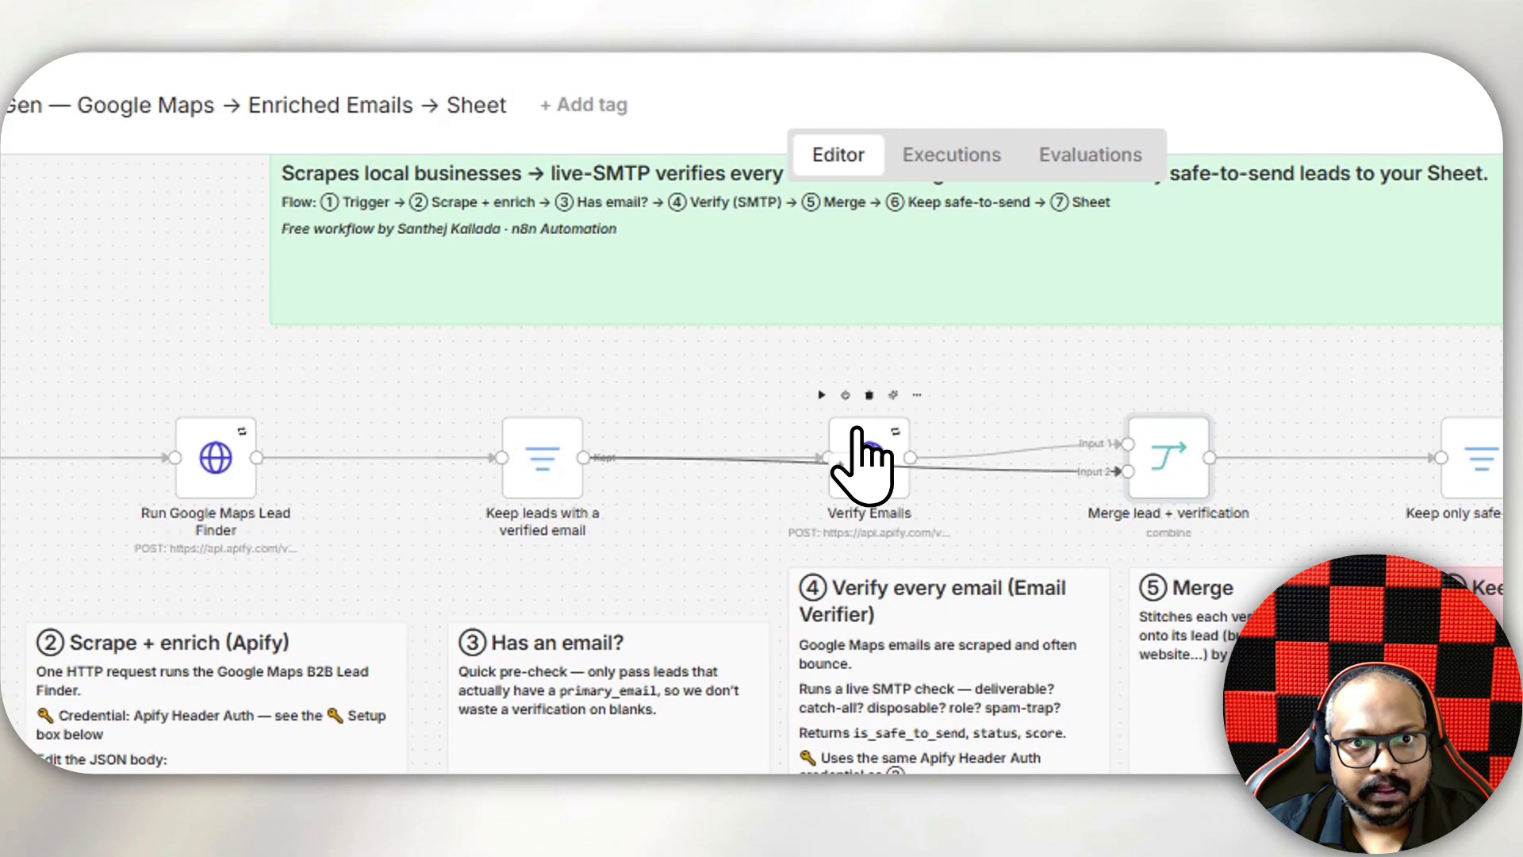
- Move the Verify Emails node above the main line so both branches from the email filter to the Merge node are distinct
drag(865, 460, 857, 338)
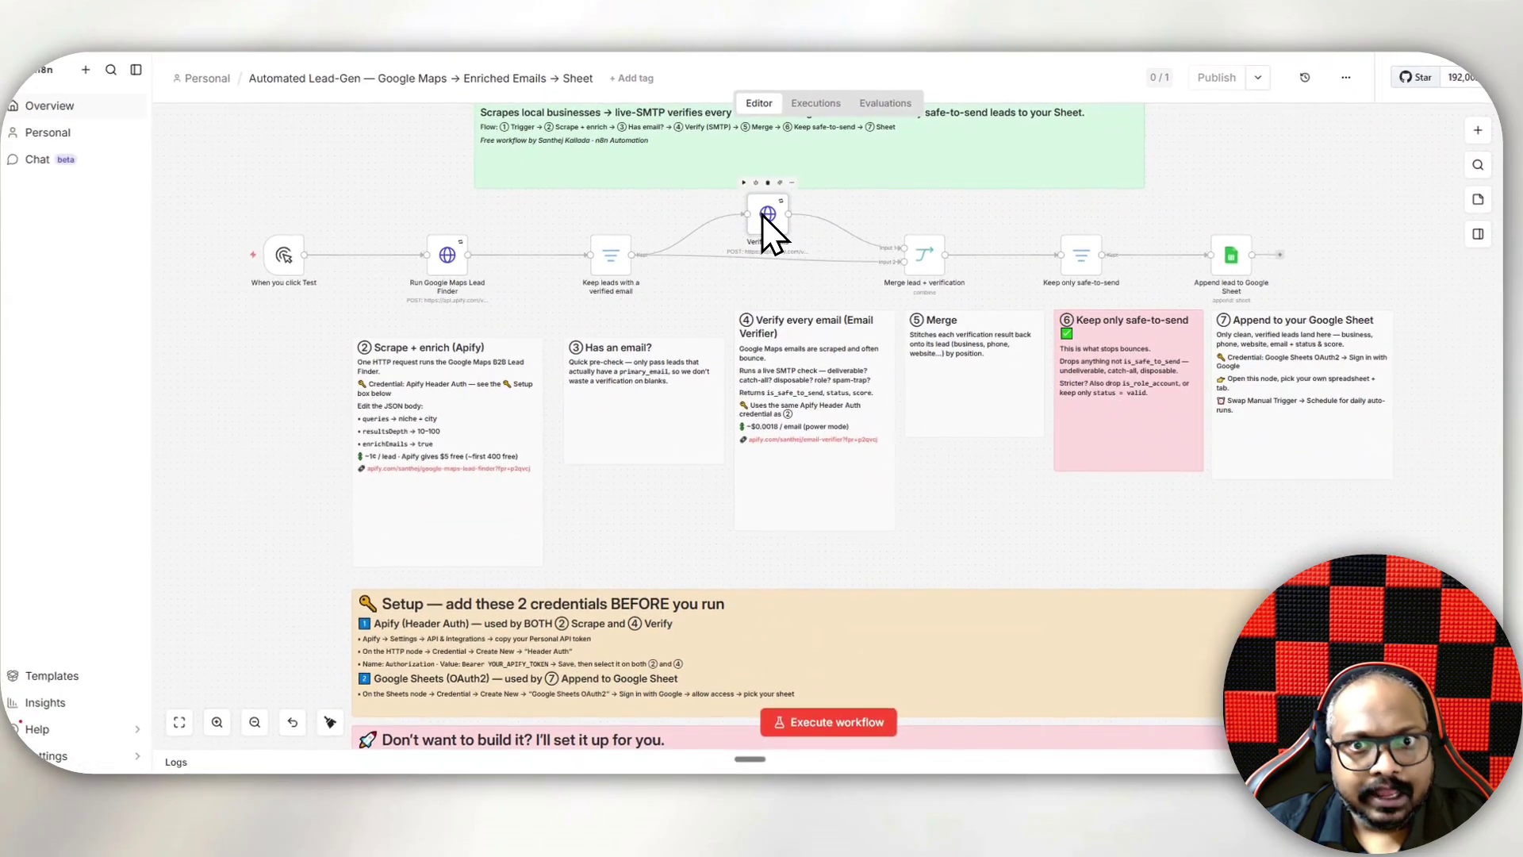
drag(612, 261, 621, 269)
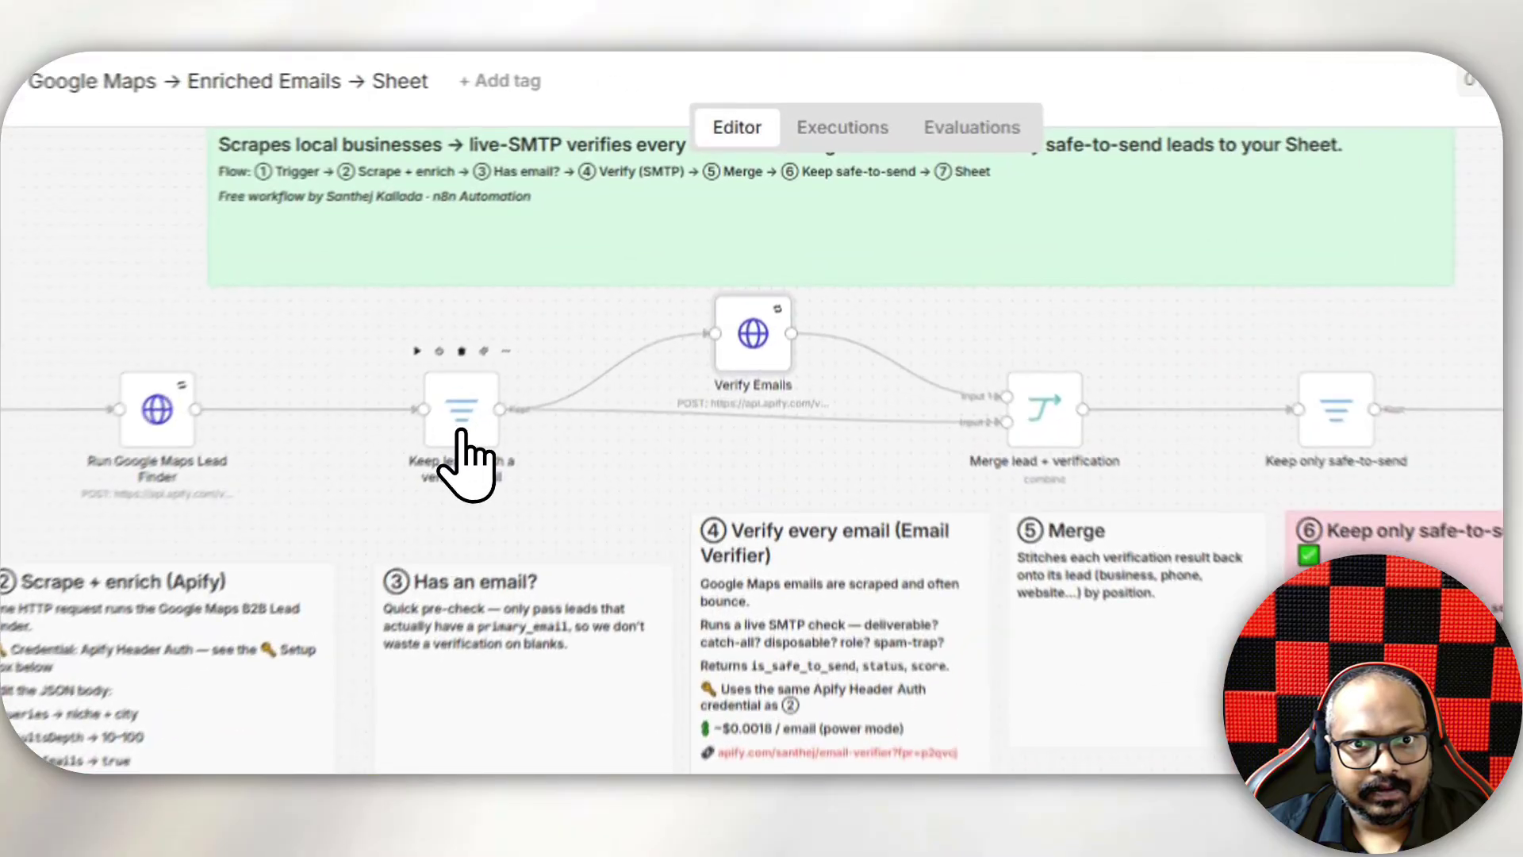
drag(457, 464, 429, 450)
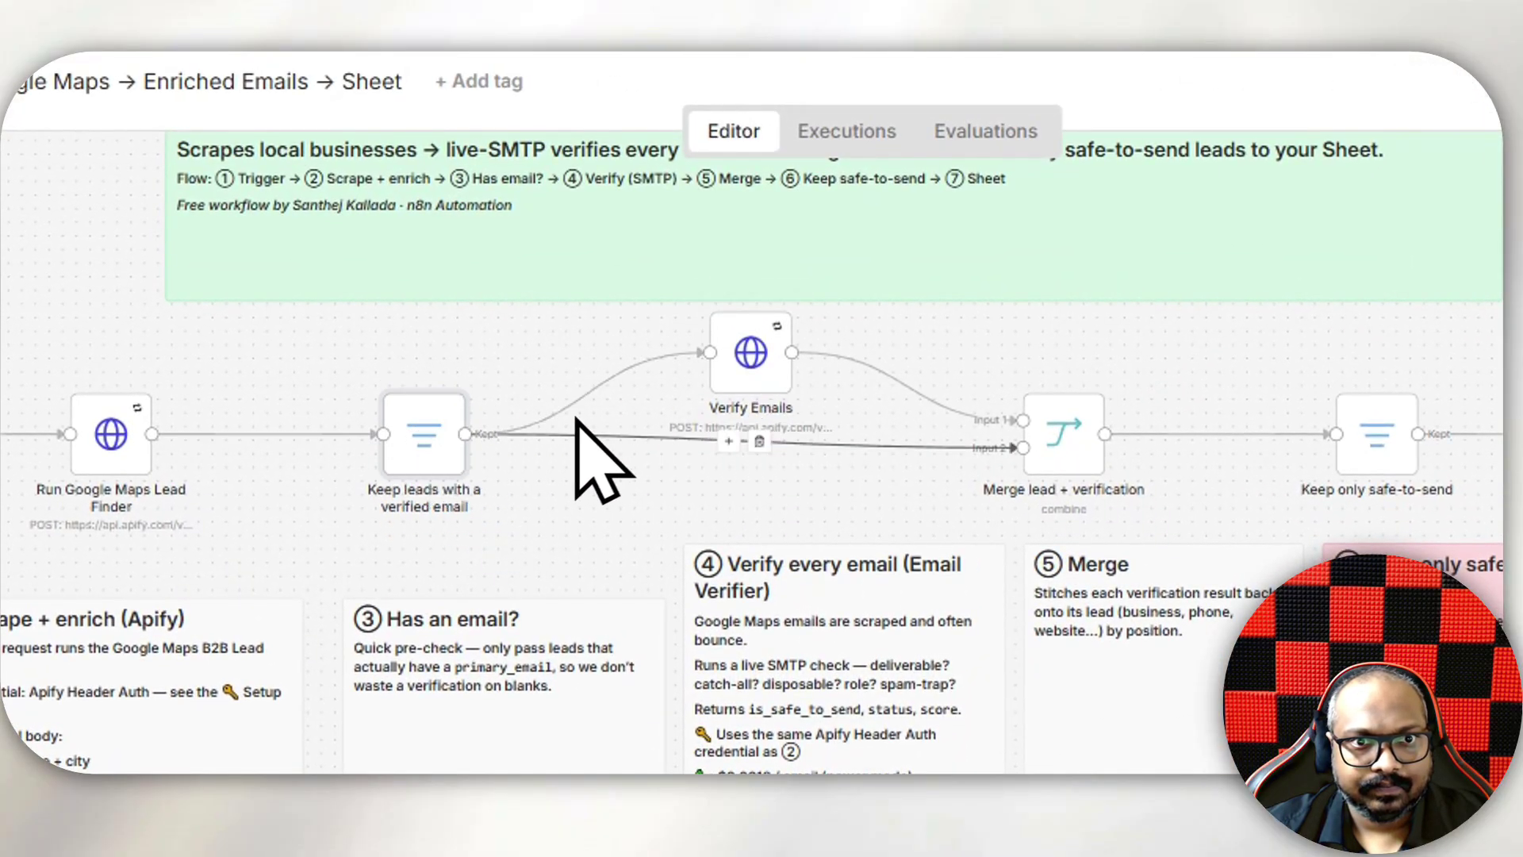
drag(746, 351, 733, 337)
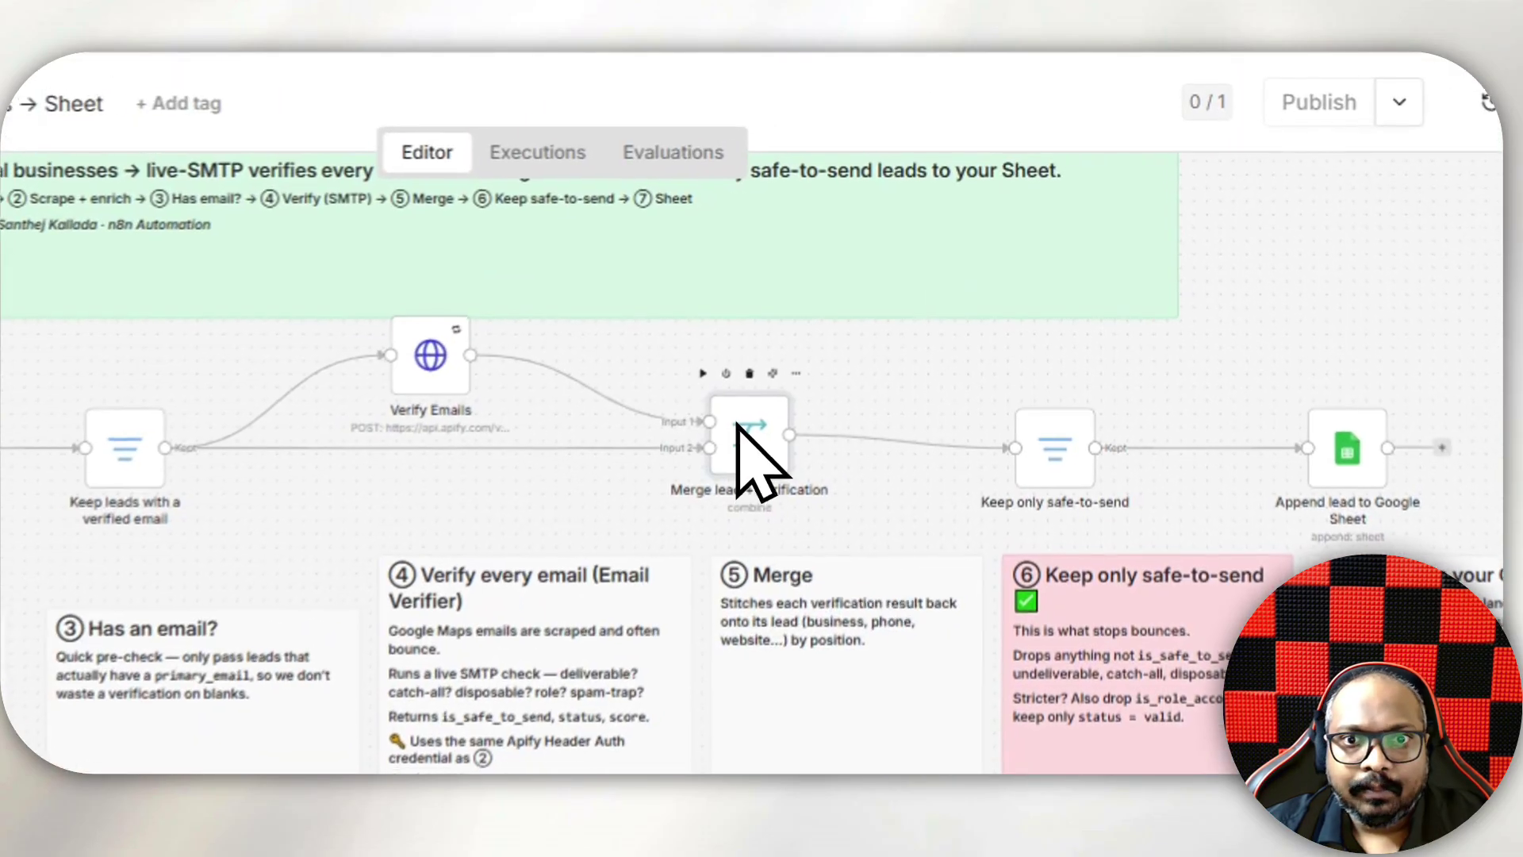
- Check the Merge lead + verification node's combine settings and move the Keep only safe-to-send node level with it on the canvas
double_click(920, 252)
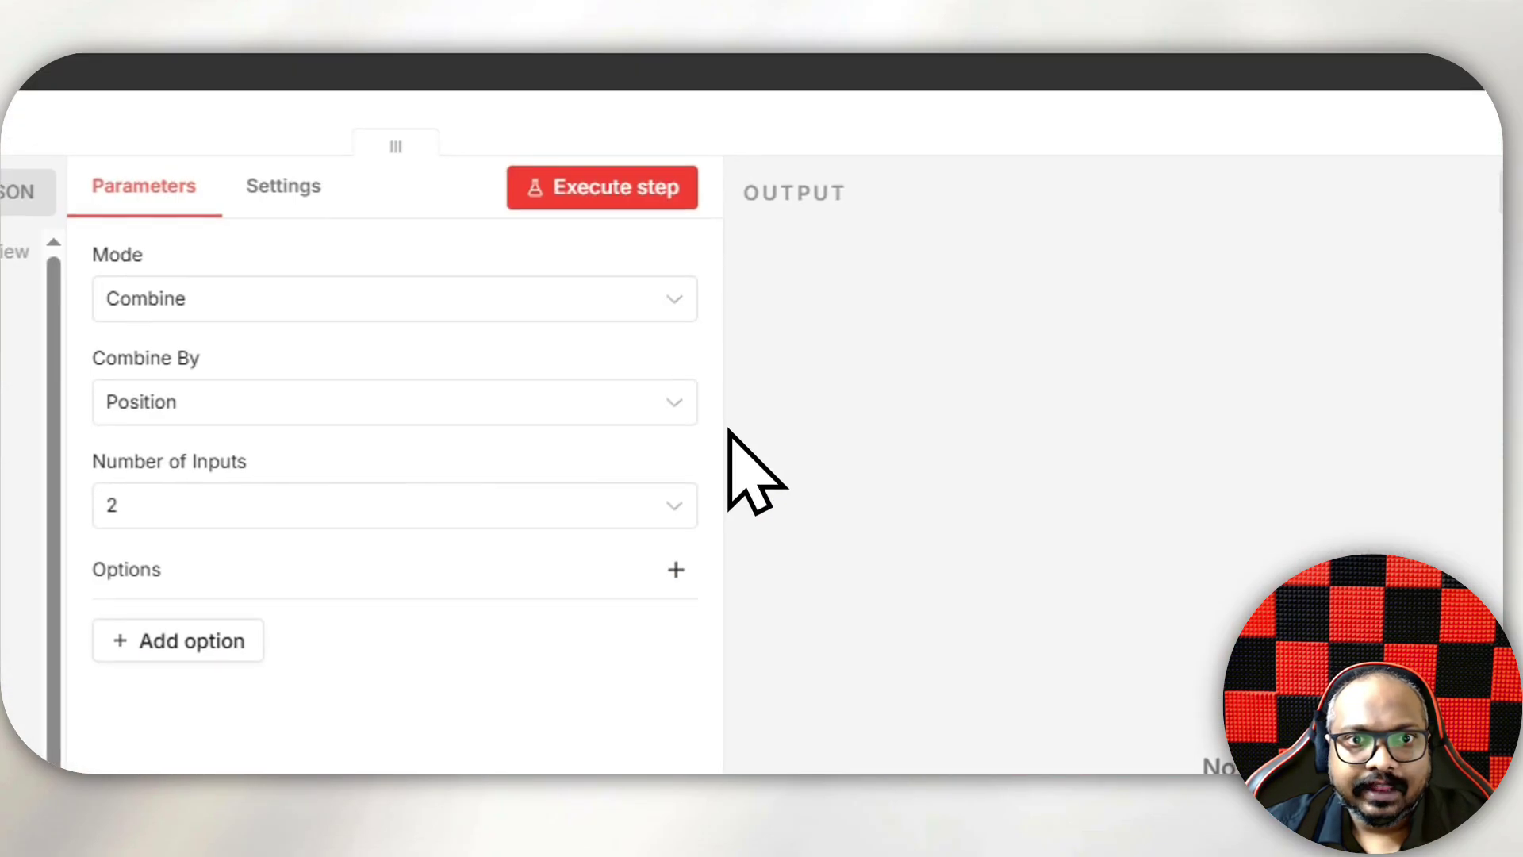
click(729, 65)
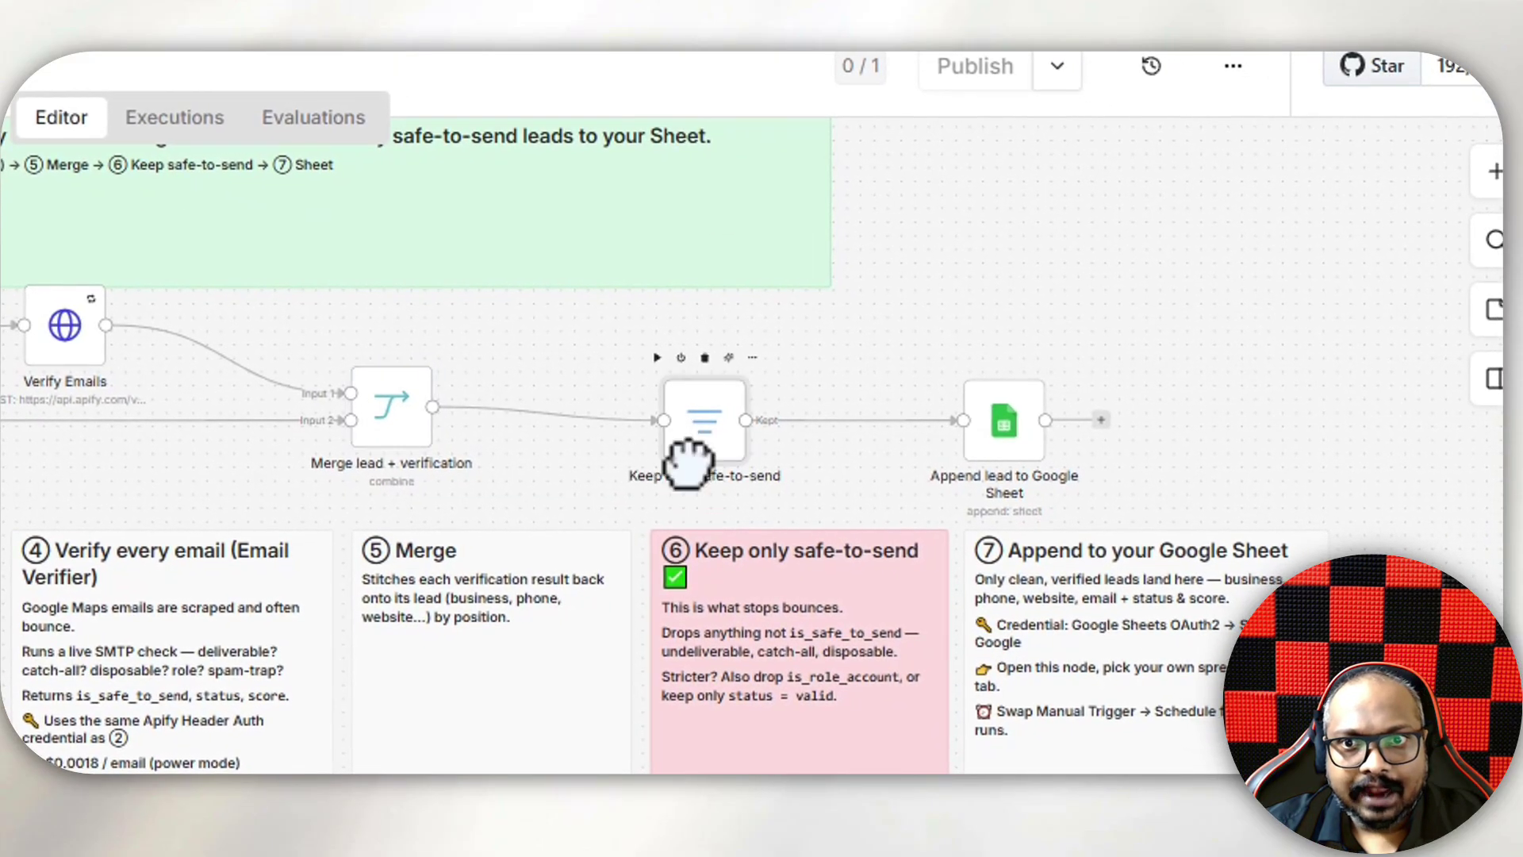
drag(690, 419, 646, 405)
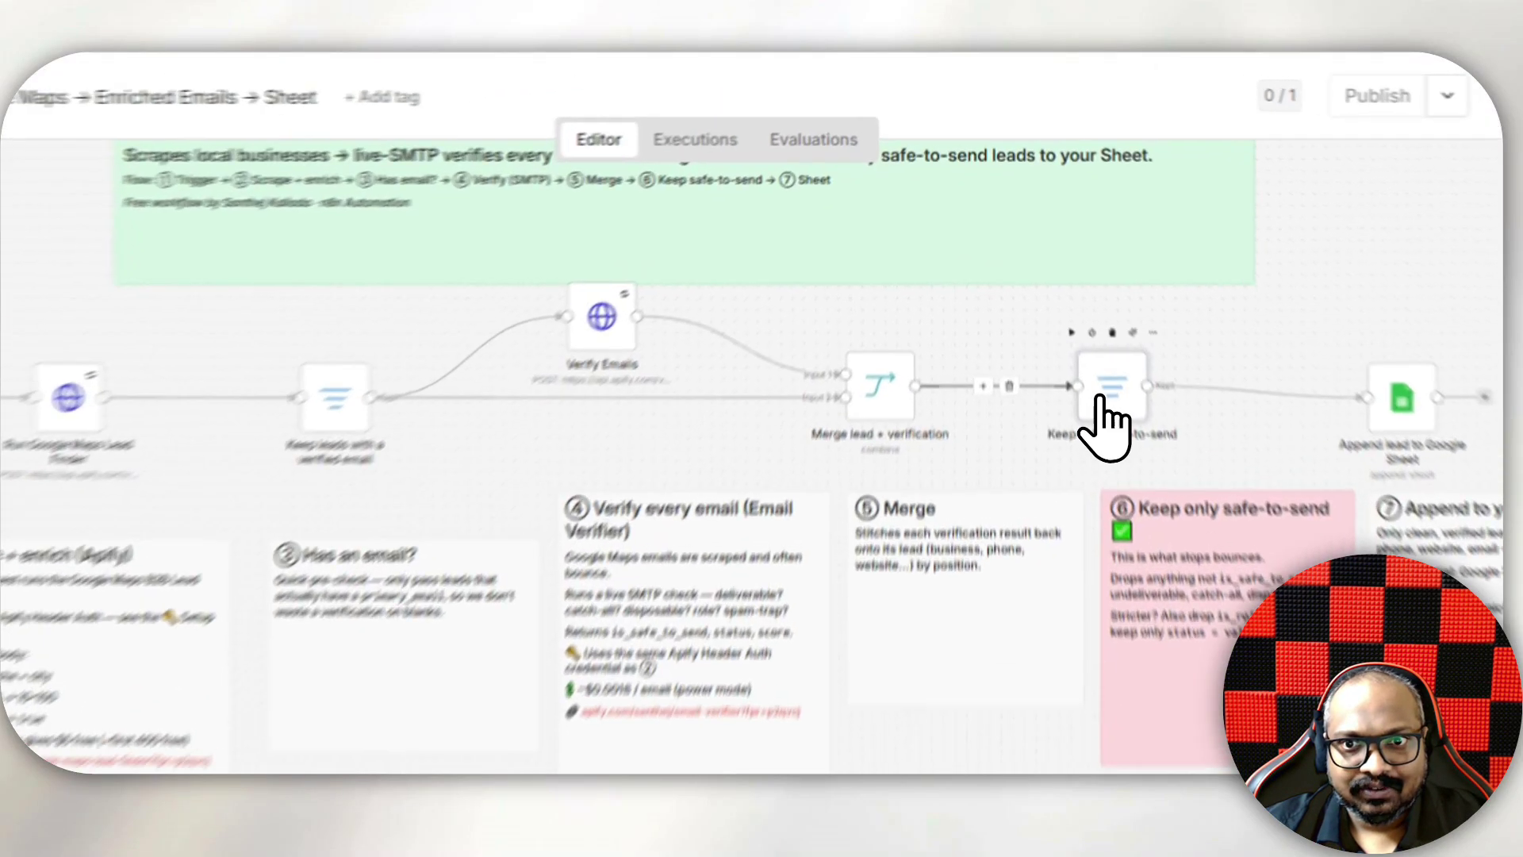
- Open the Keep only safe-to-send filter, inspect its is_safe_to_send condition, and return to the canvas
double_click(1060, 249)
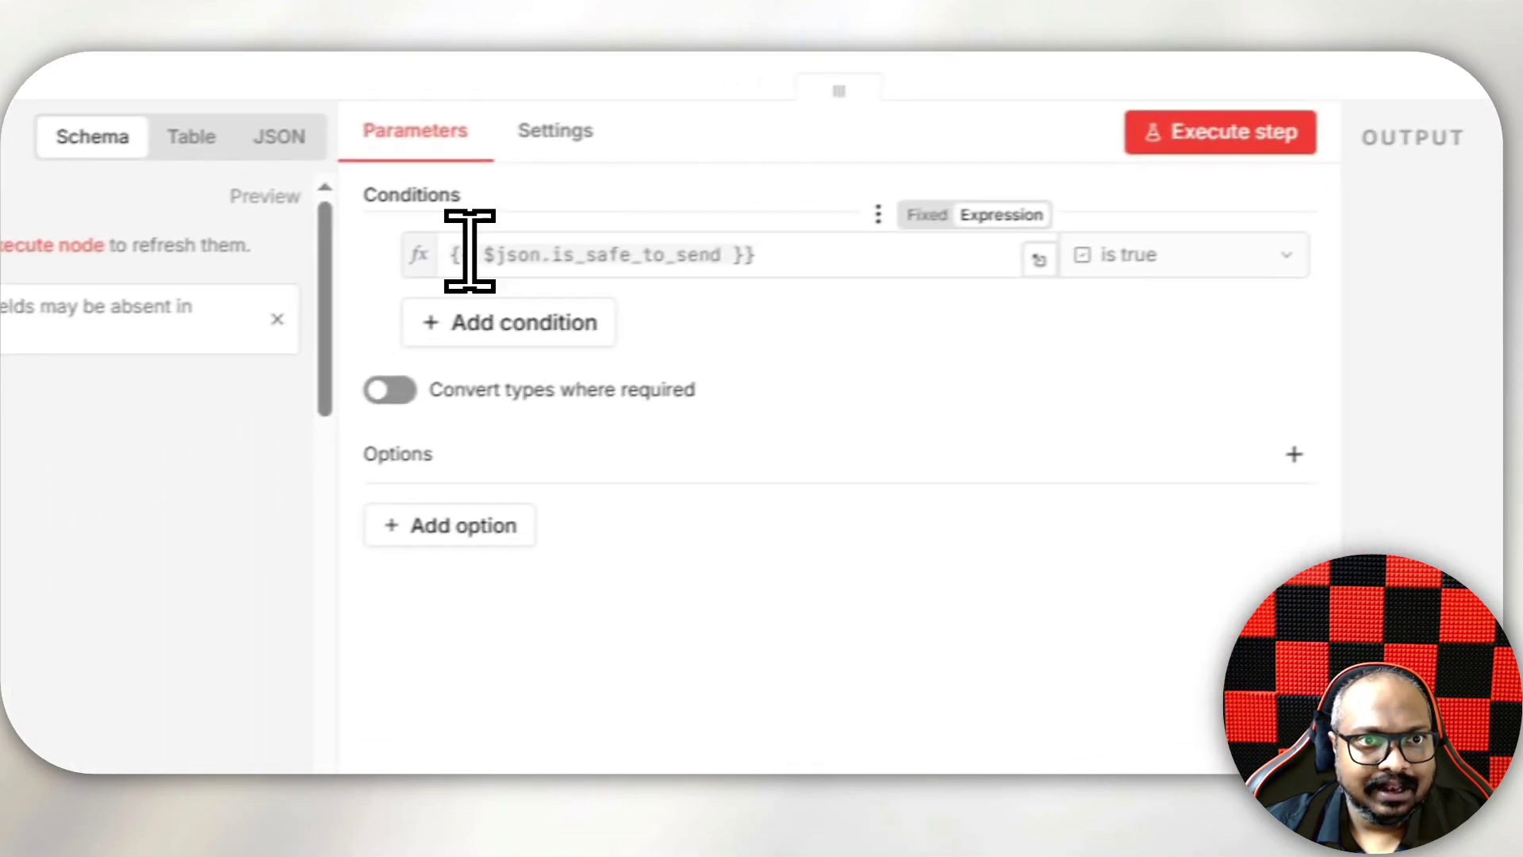
drag(150, 299, 292, 302)
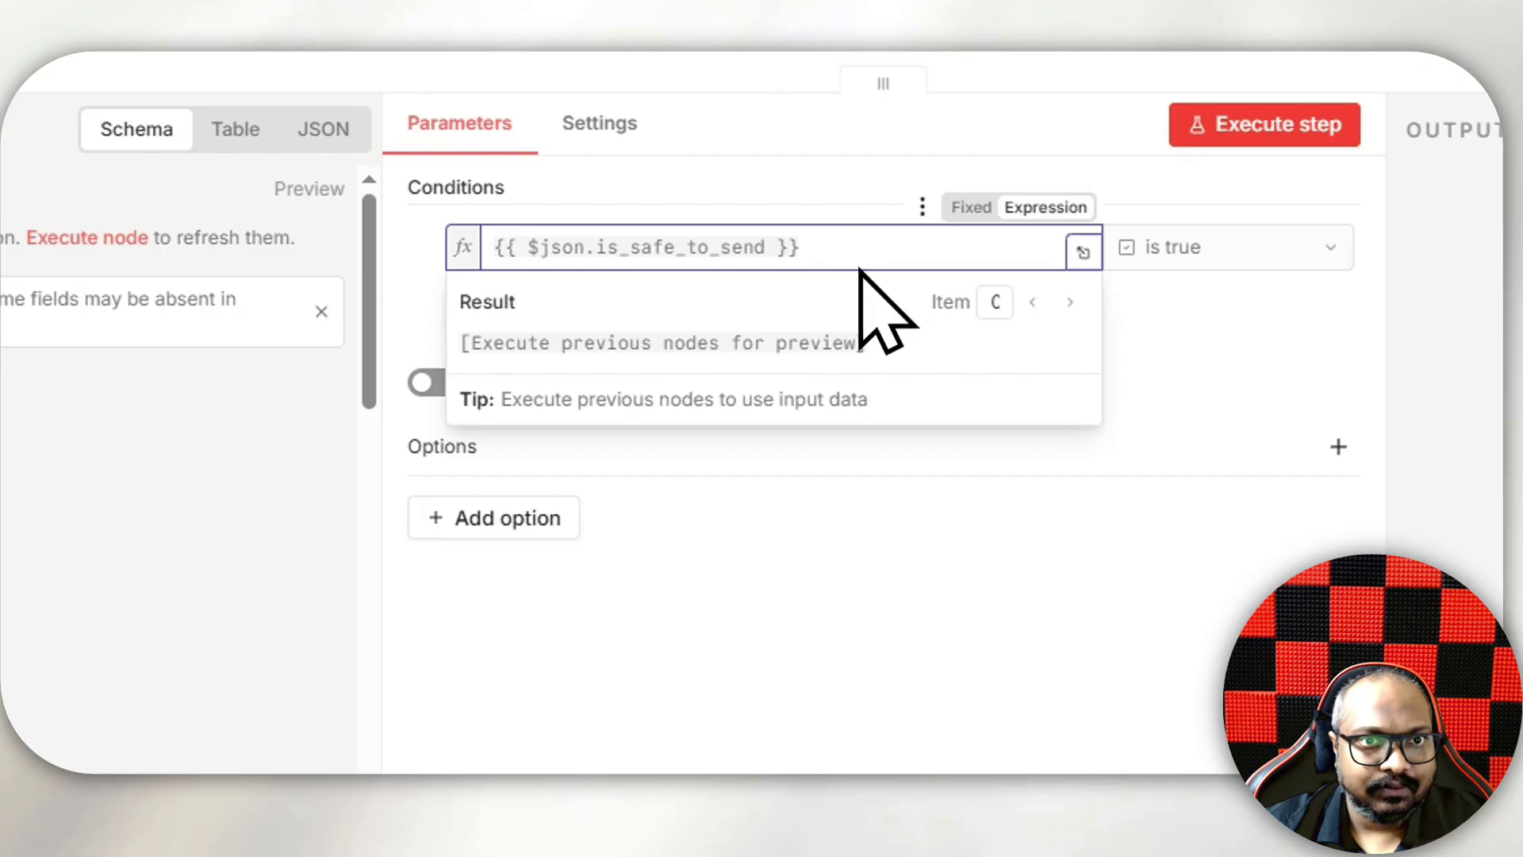
click(1006, 596)
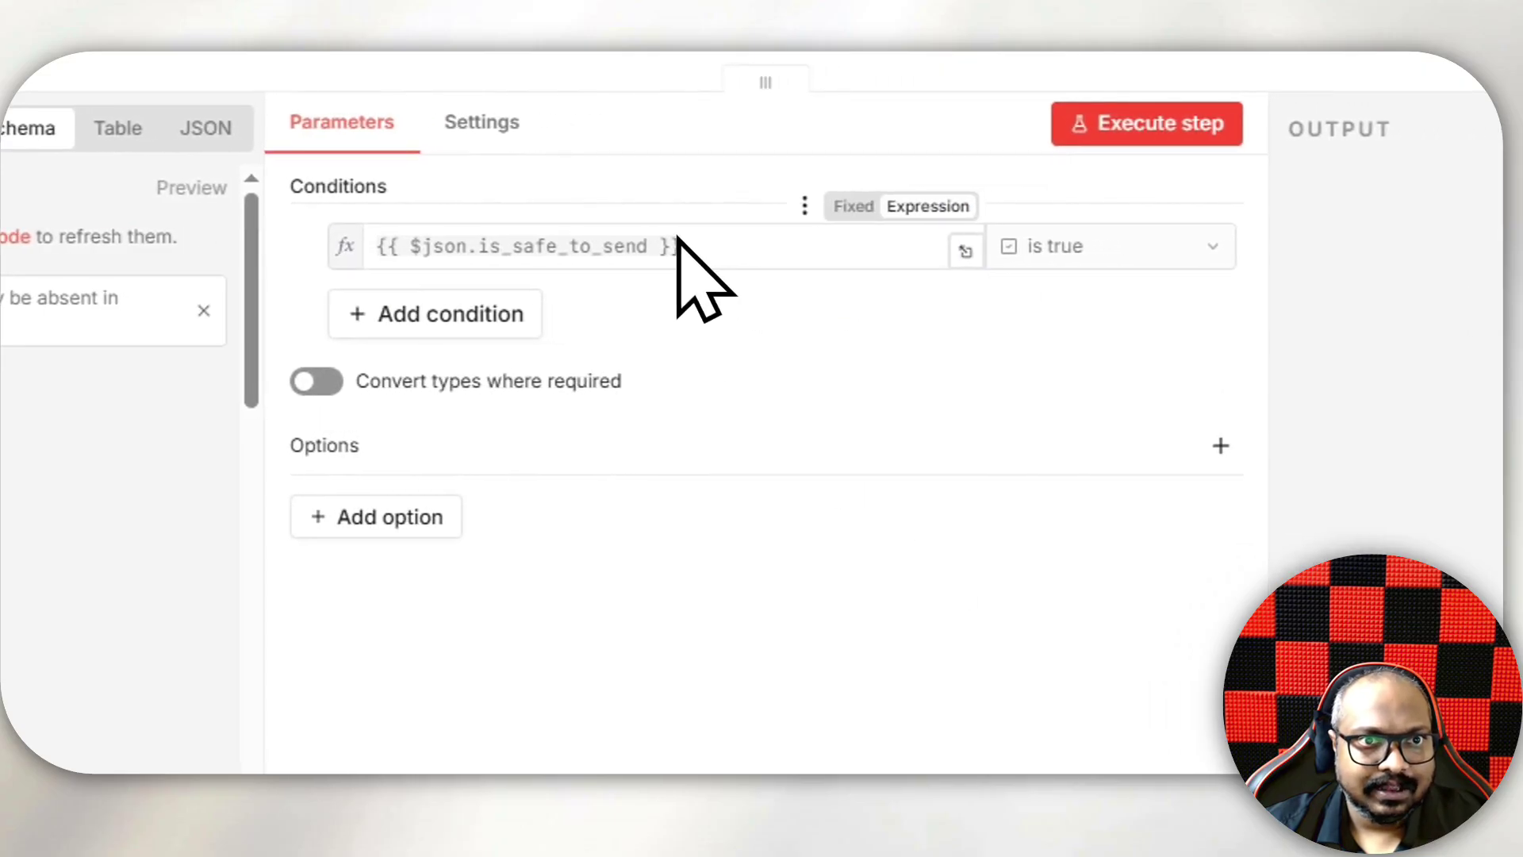
click(583, 75)
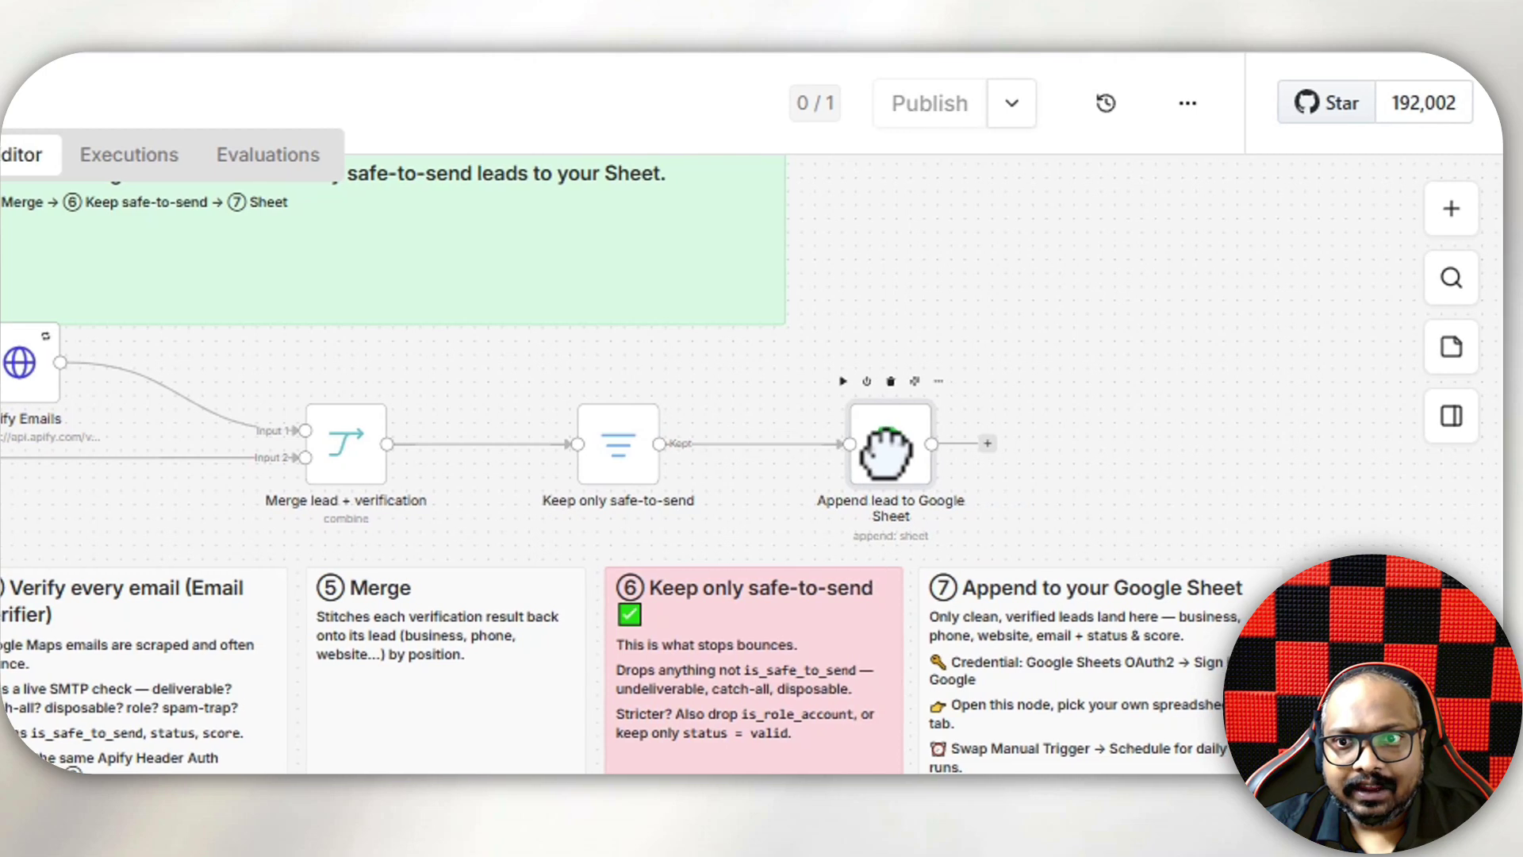
- Look briefly at the Append lead to Google Sheet node and search the node library for "shee" without adding a node
double_click(886, 451)
click(803, 81)
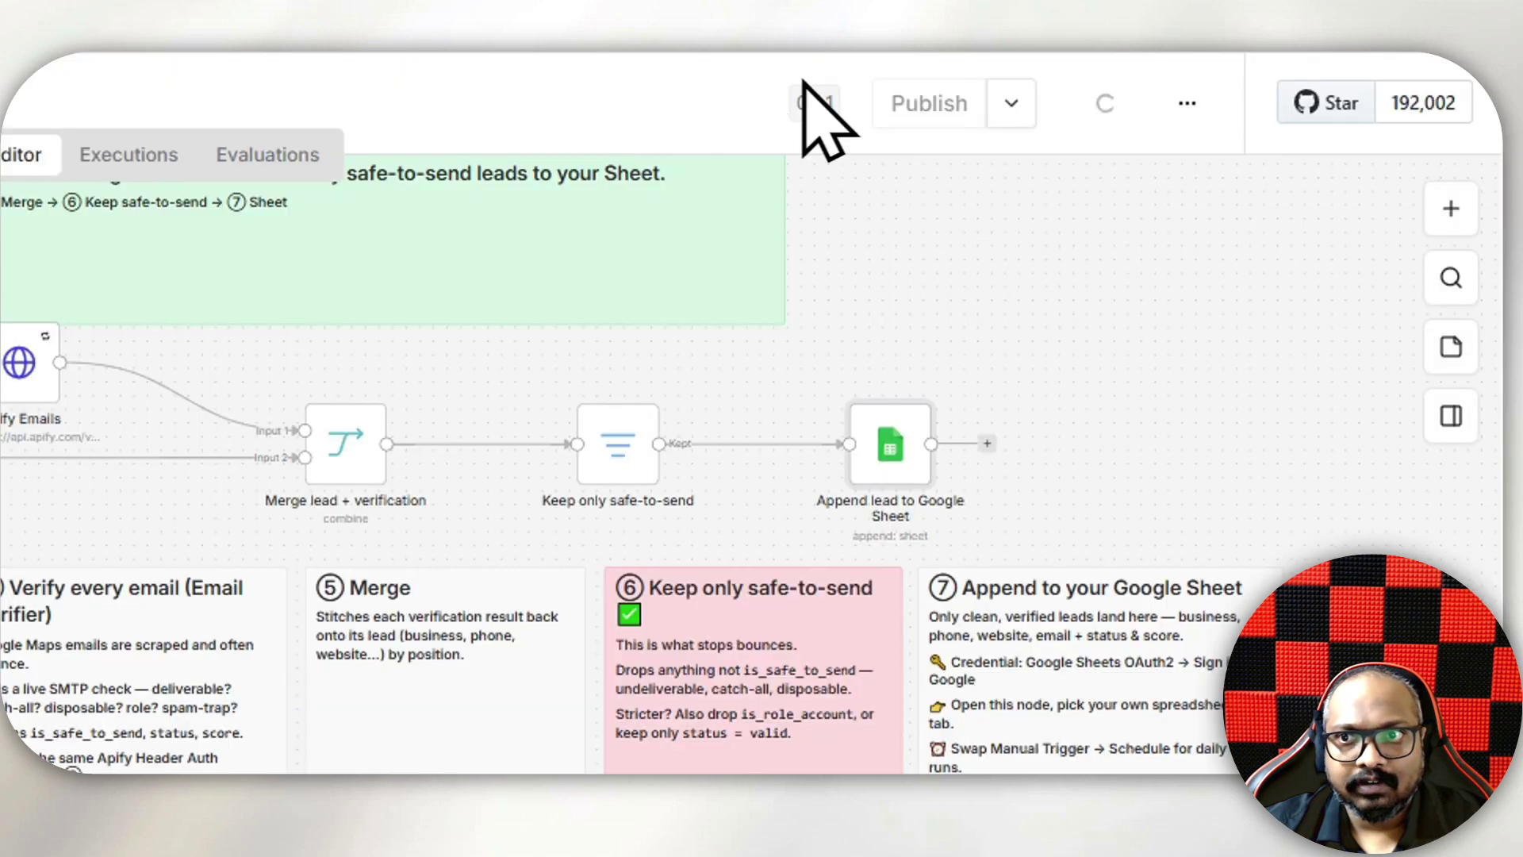
click(1435, 210)
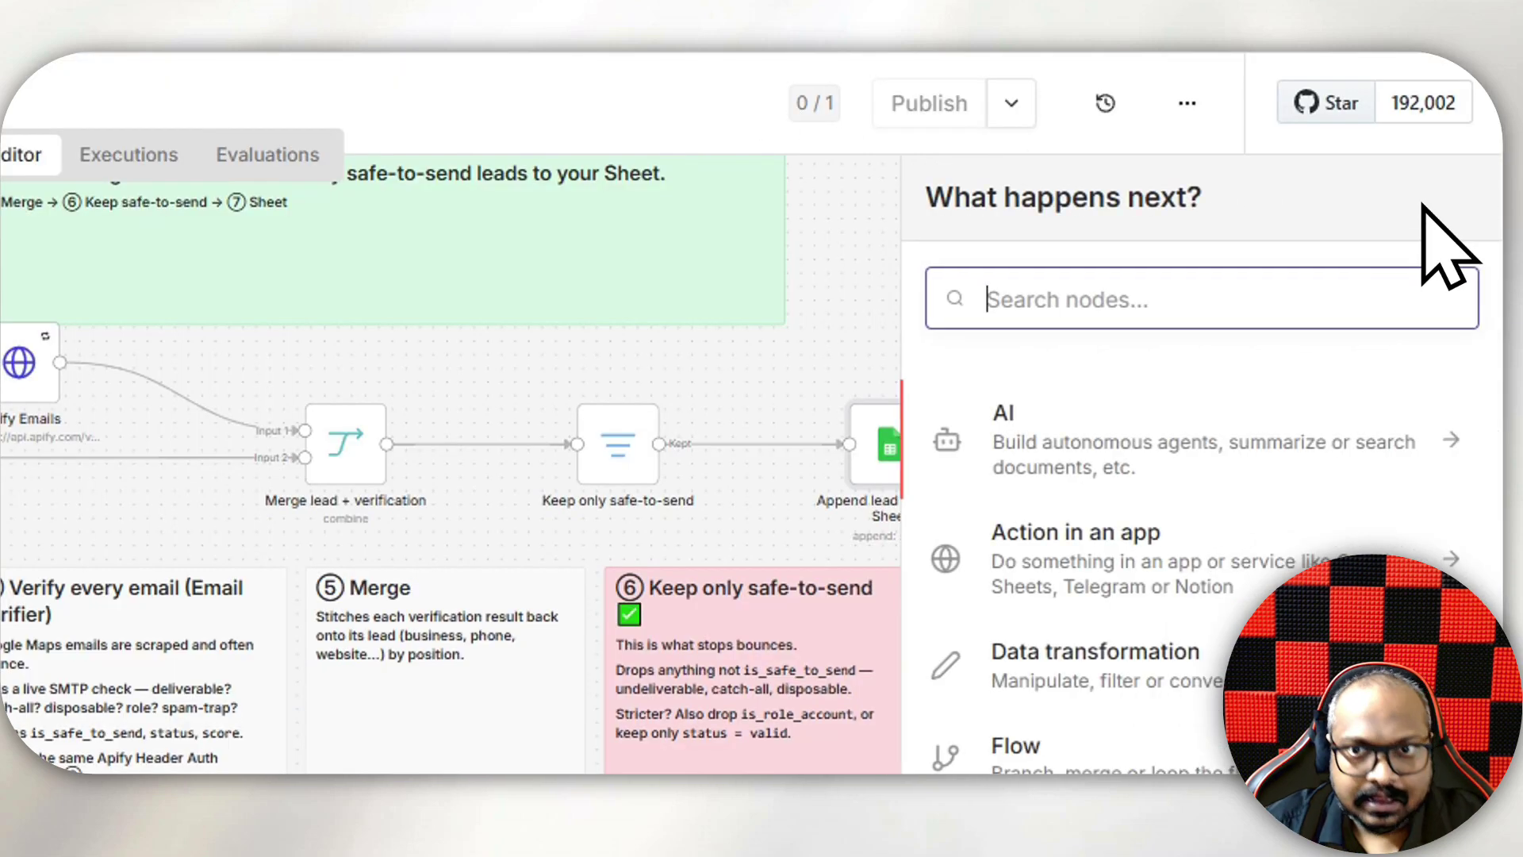
text(shee)
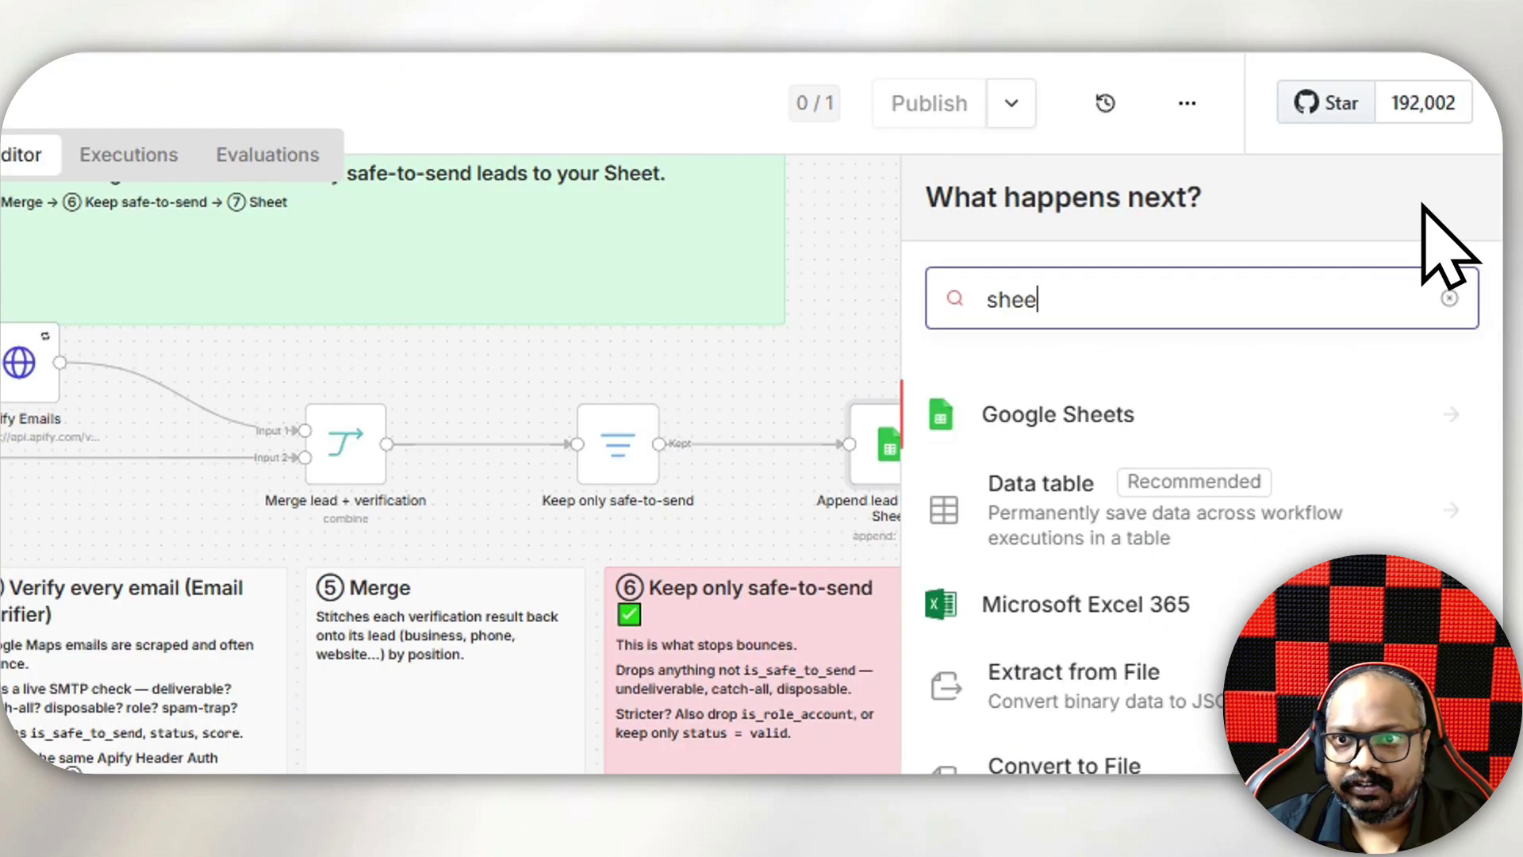
click(857, 382)
- Review the Append lead to Google Sheet node's credential choices and the new Google Sheets OAuth2 credential form, and close both without connecting
double_click(899, 460)
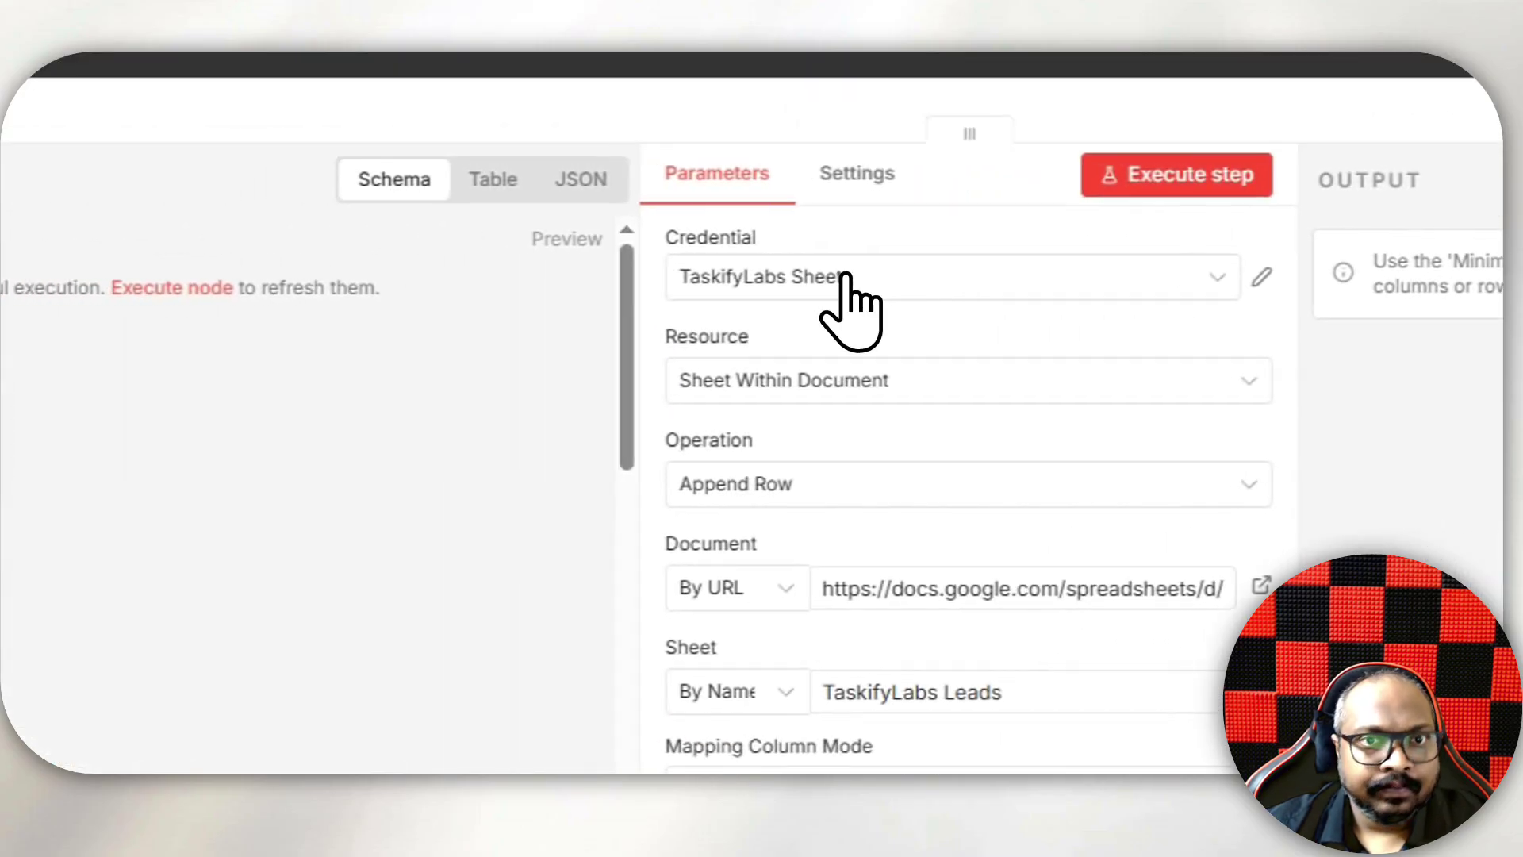
click(853, 279)
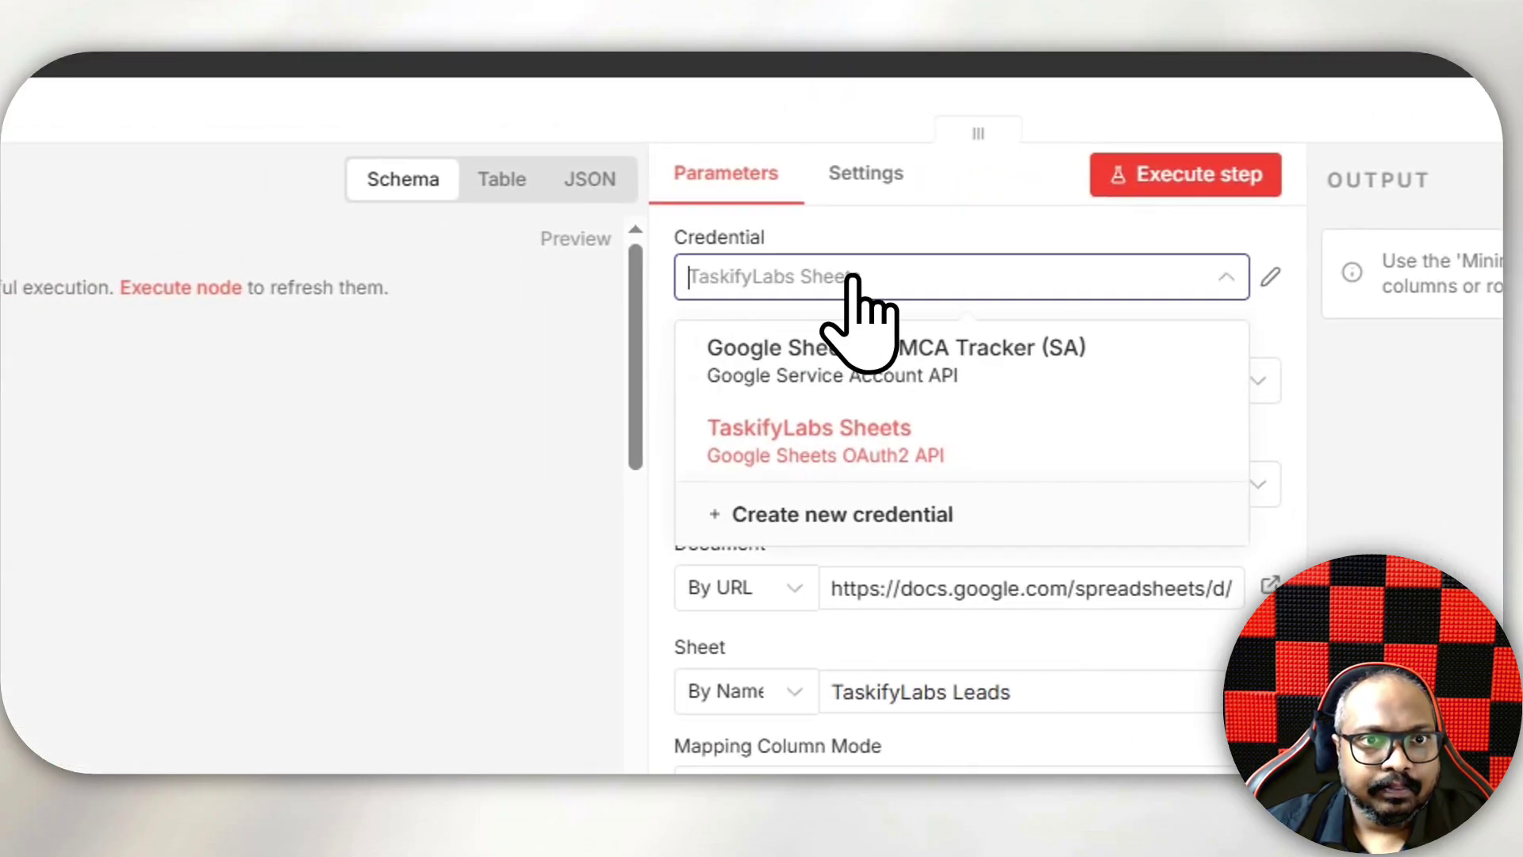
click(871, 230)
click(872, 276)
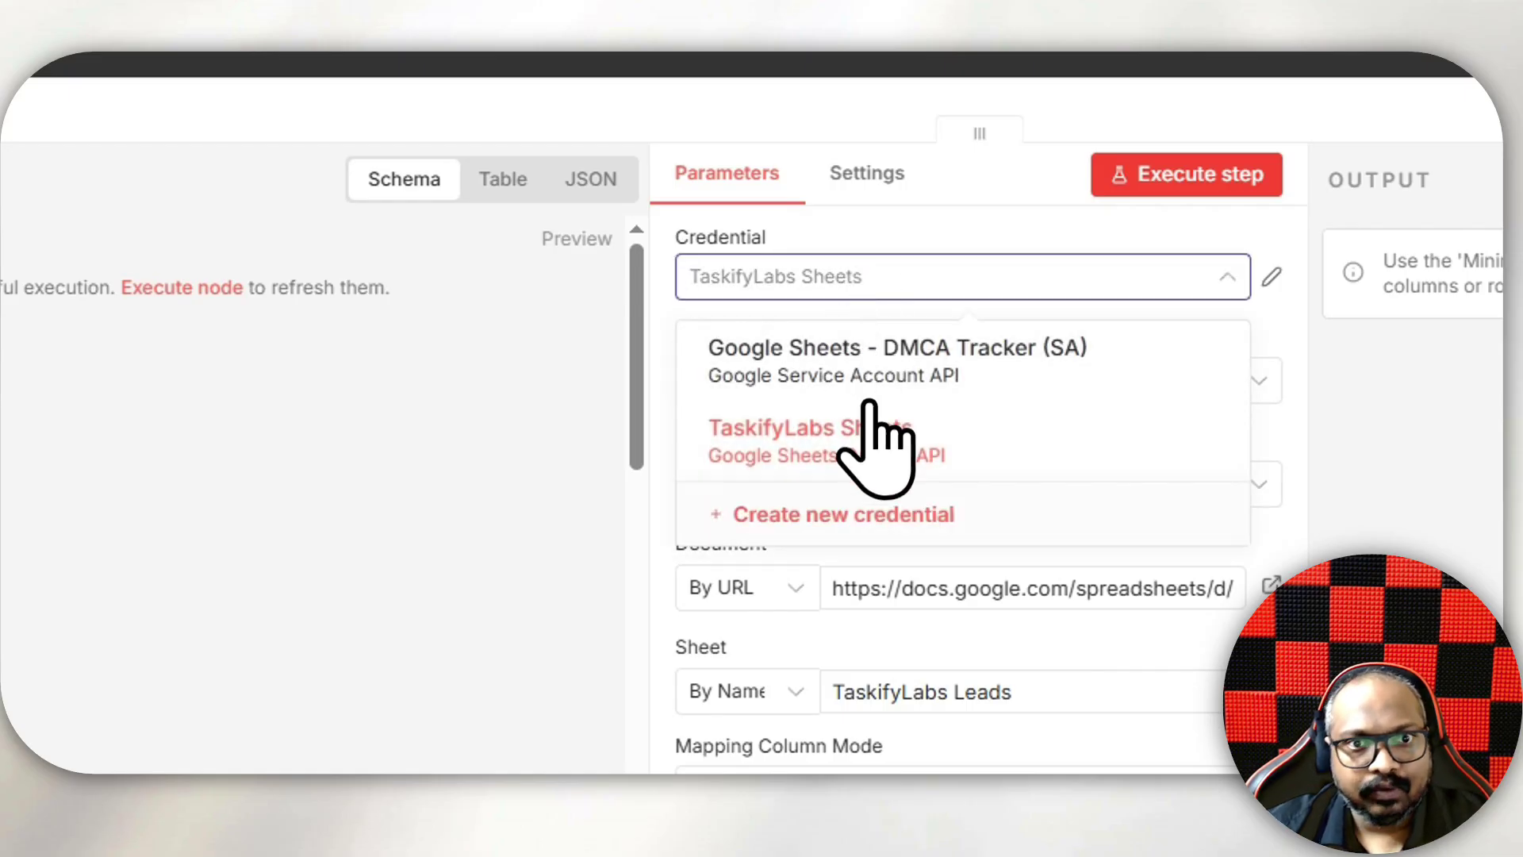
click(870, 516)
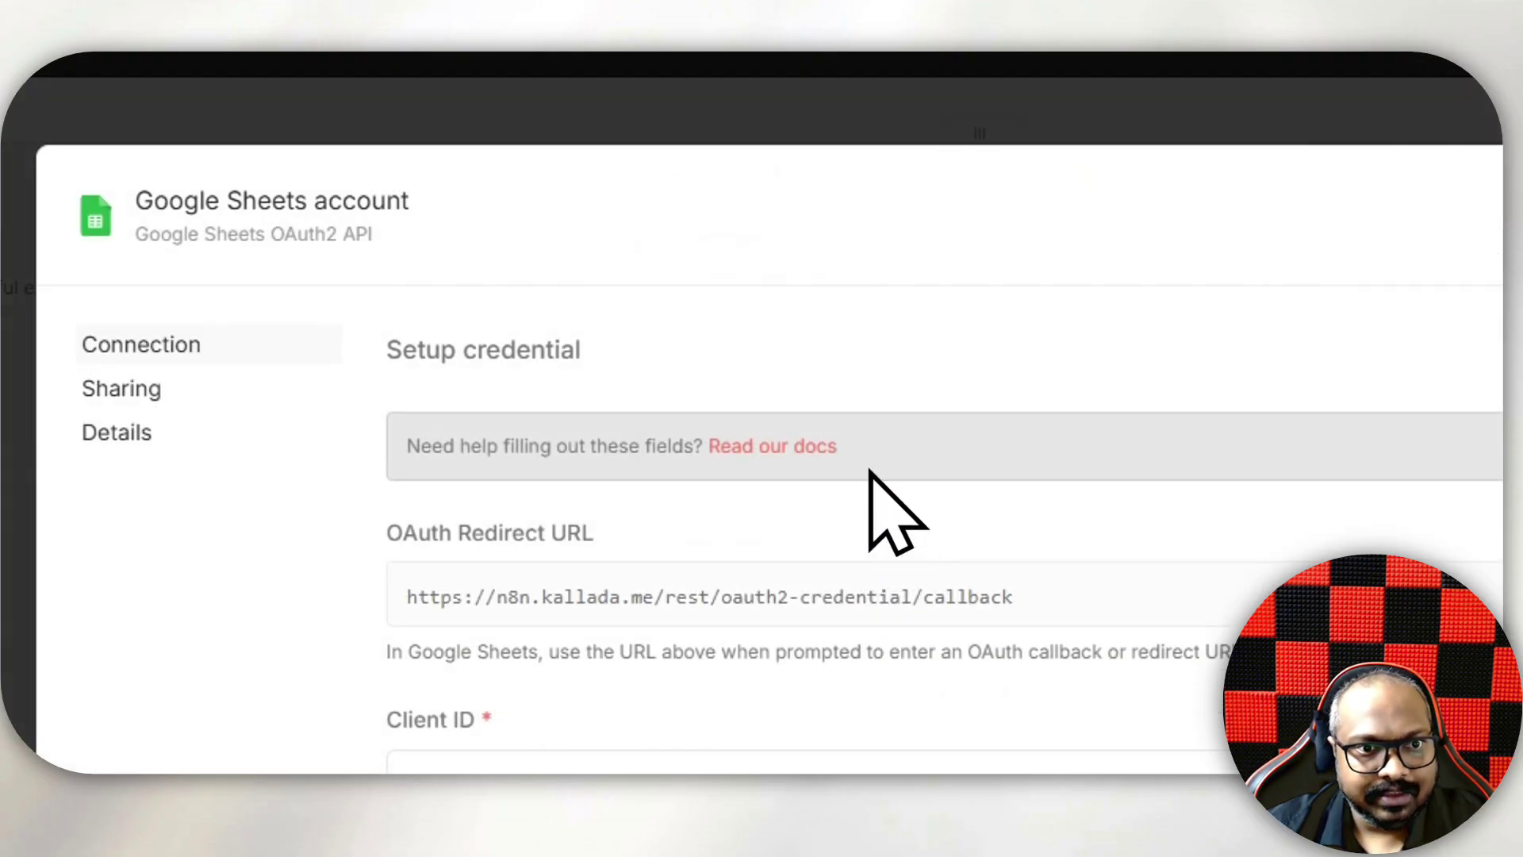
click(1053, 107)
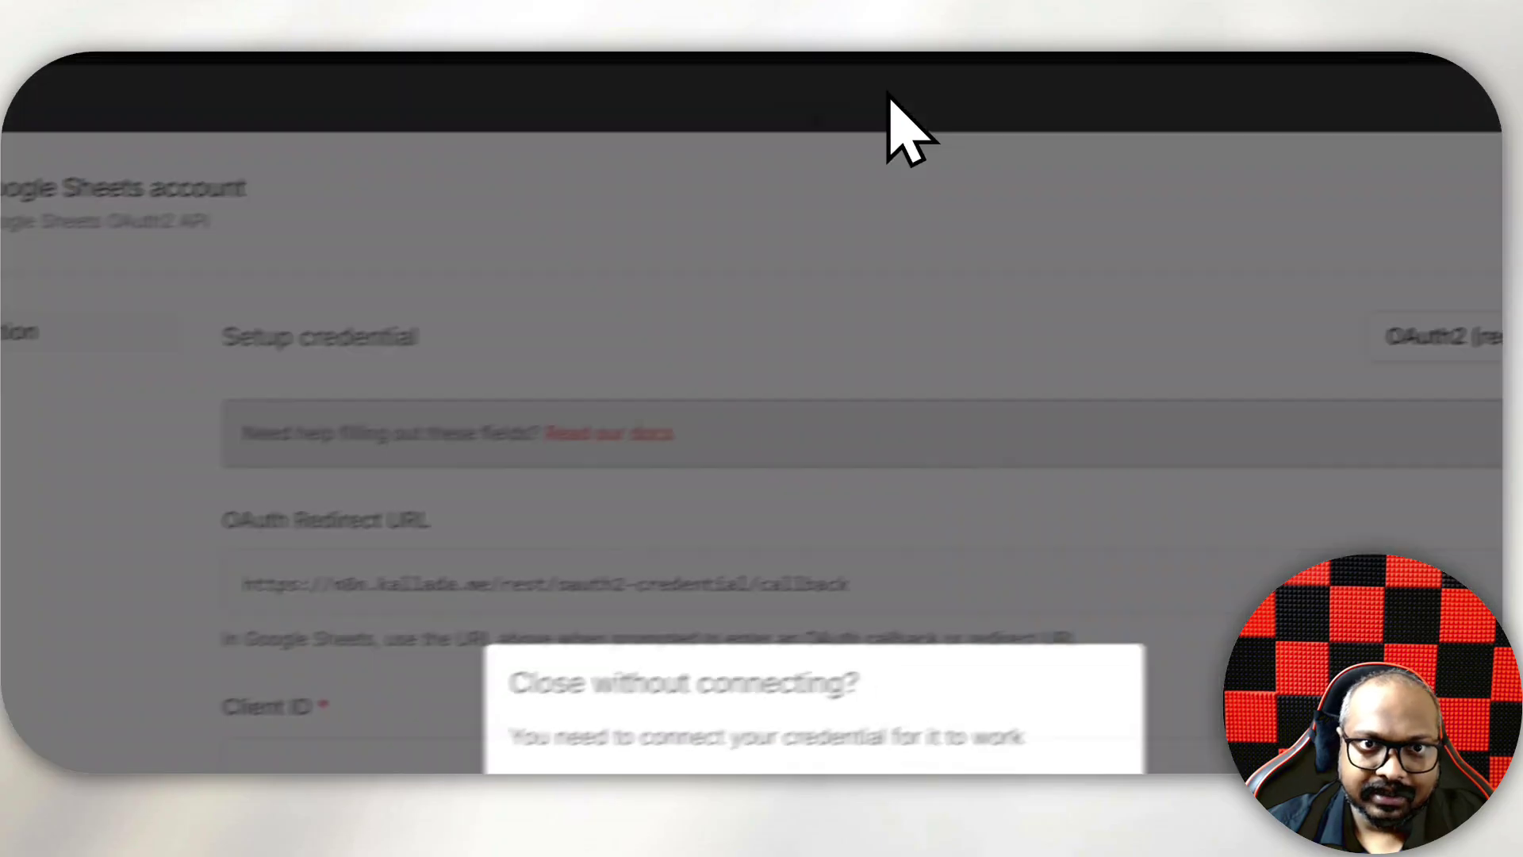
click(703, 669)
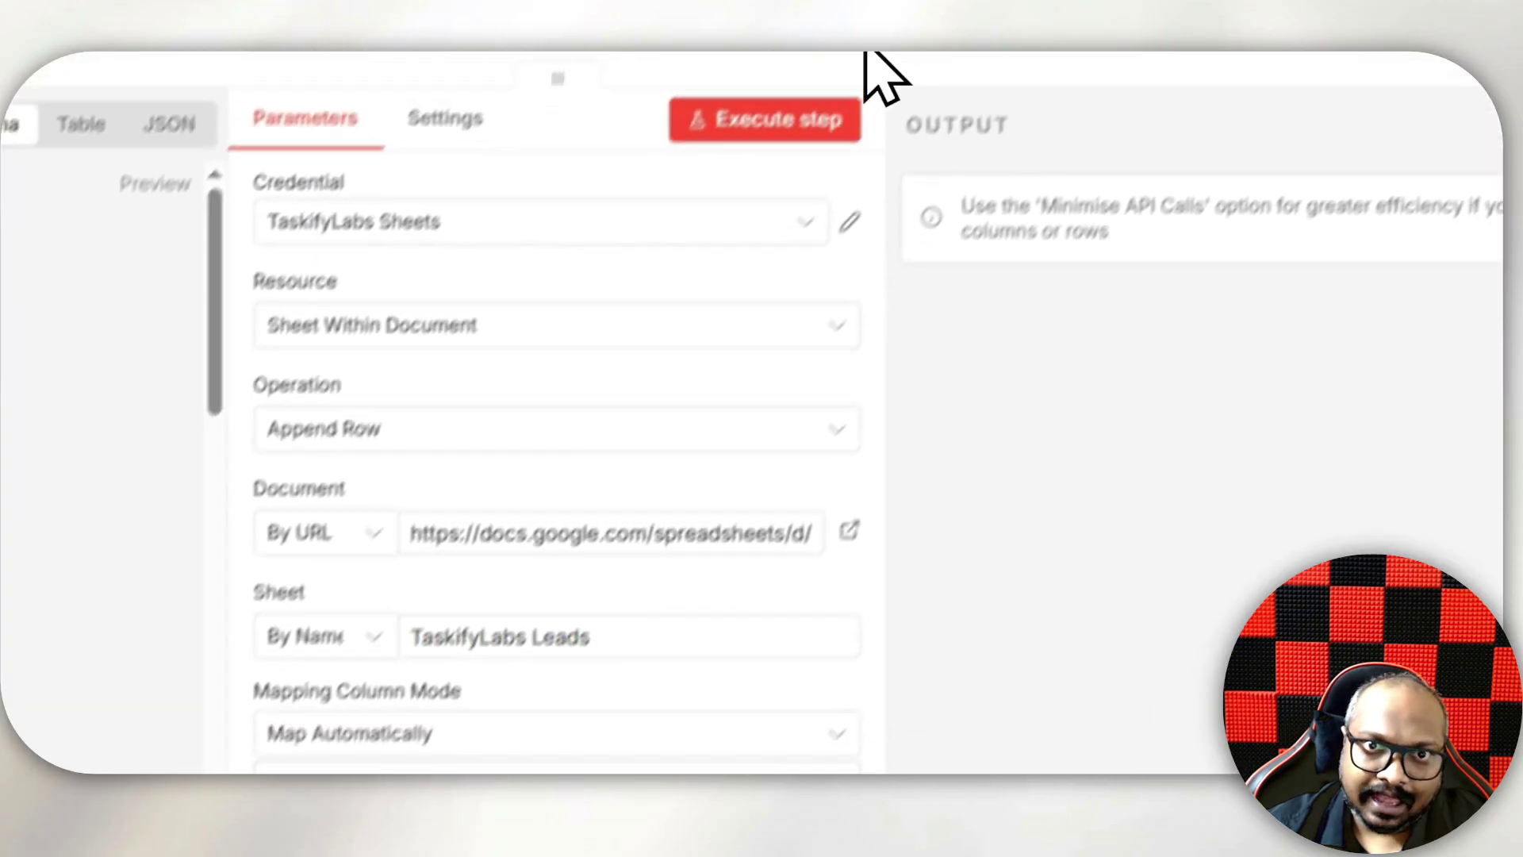
click(881, 75)
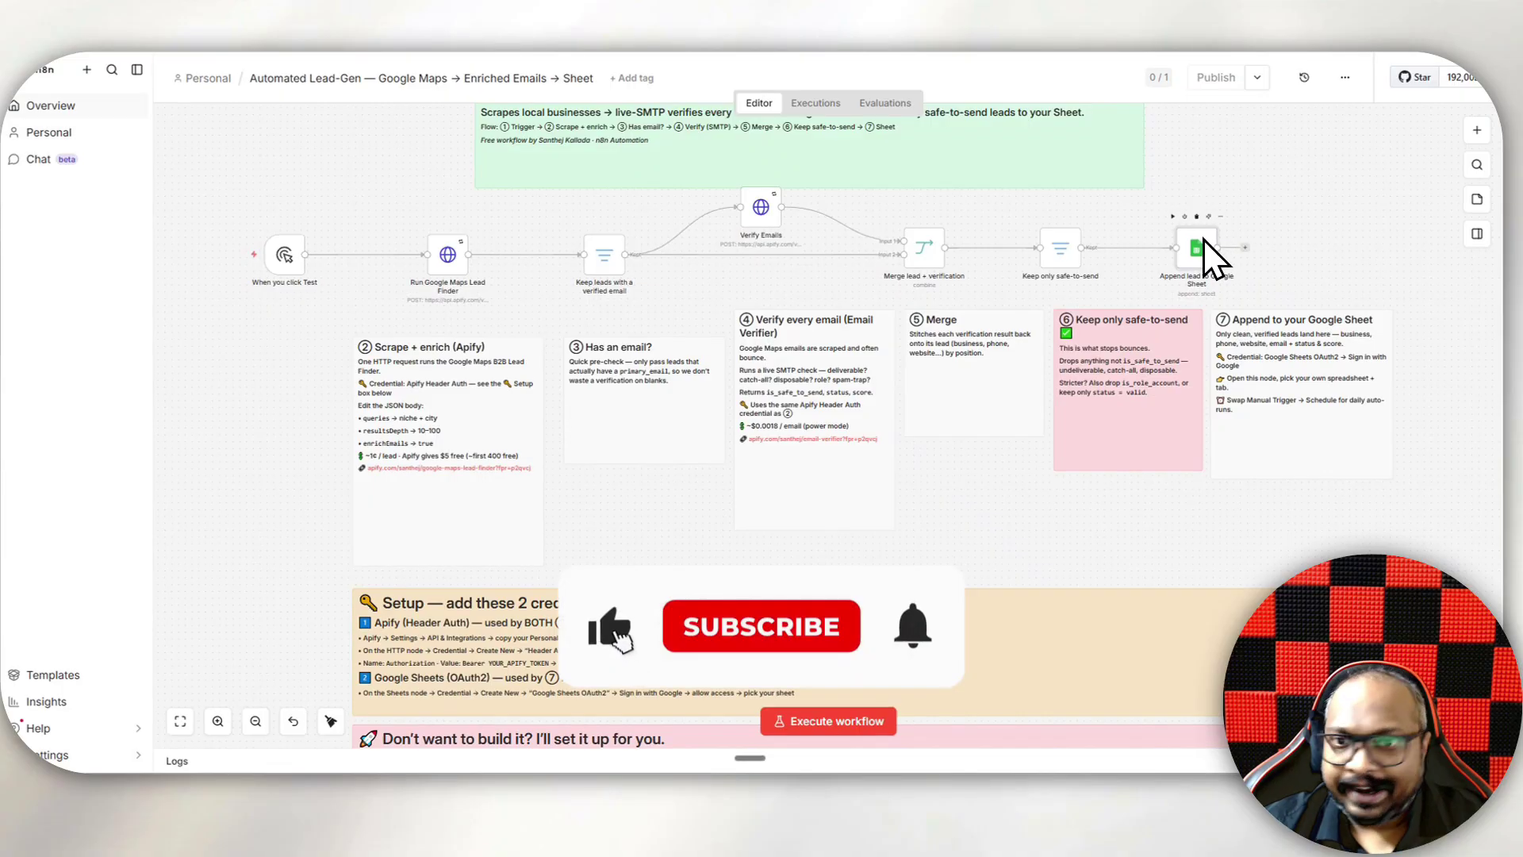
- Reopen the Google Sheets node's new credential form, inspect its Client ID, Client Secret and Google sign-in, and return to the canvas without connecting
double_click(1197, 249)
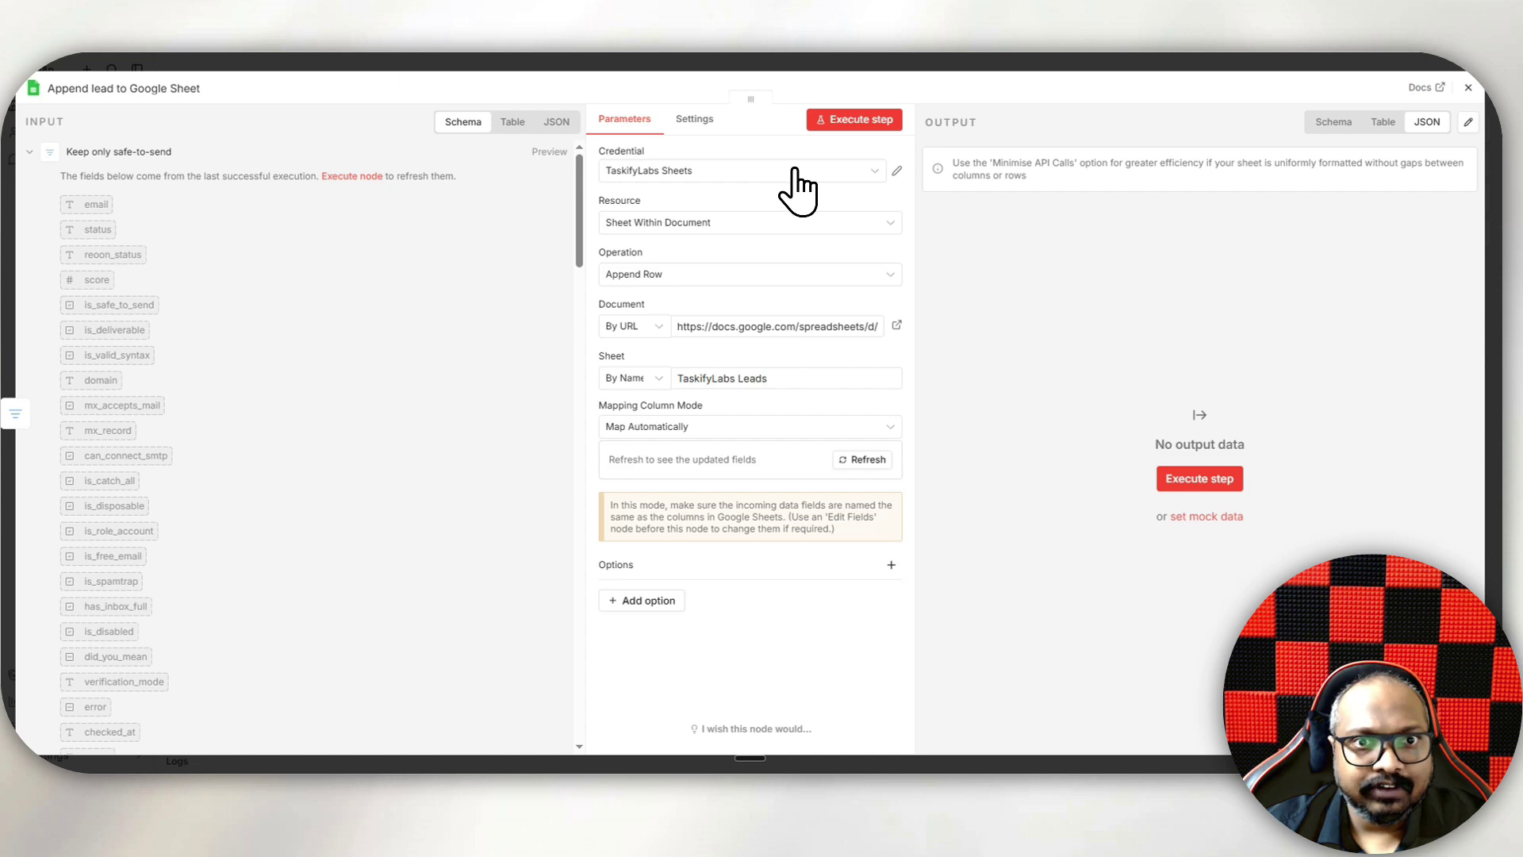
click(798, 176)
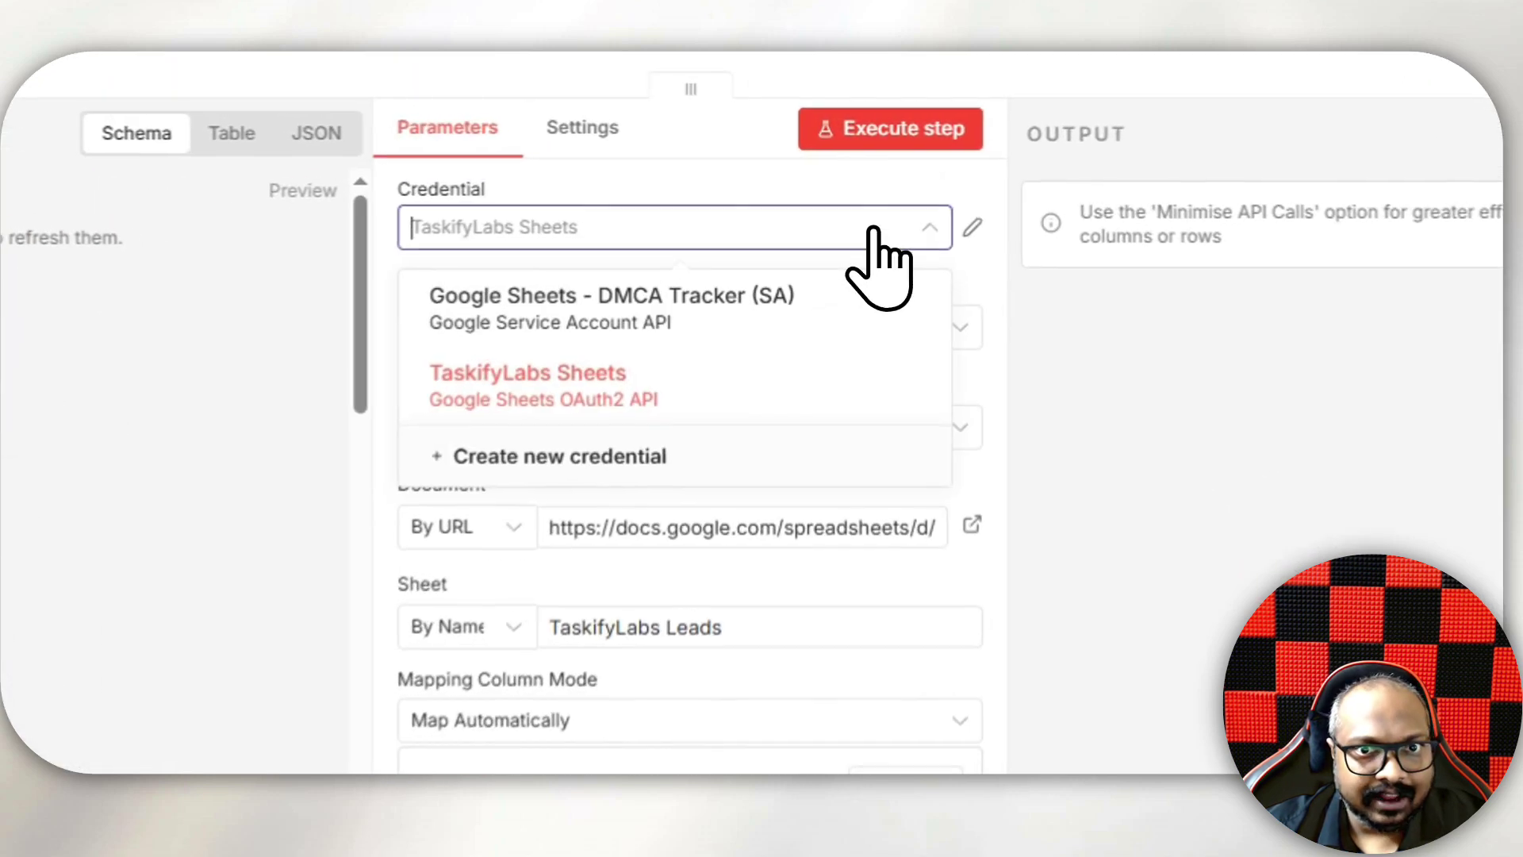
click(798, 176)
click(797, 176)
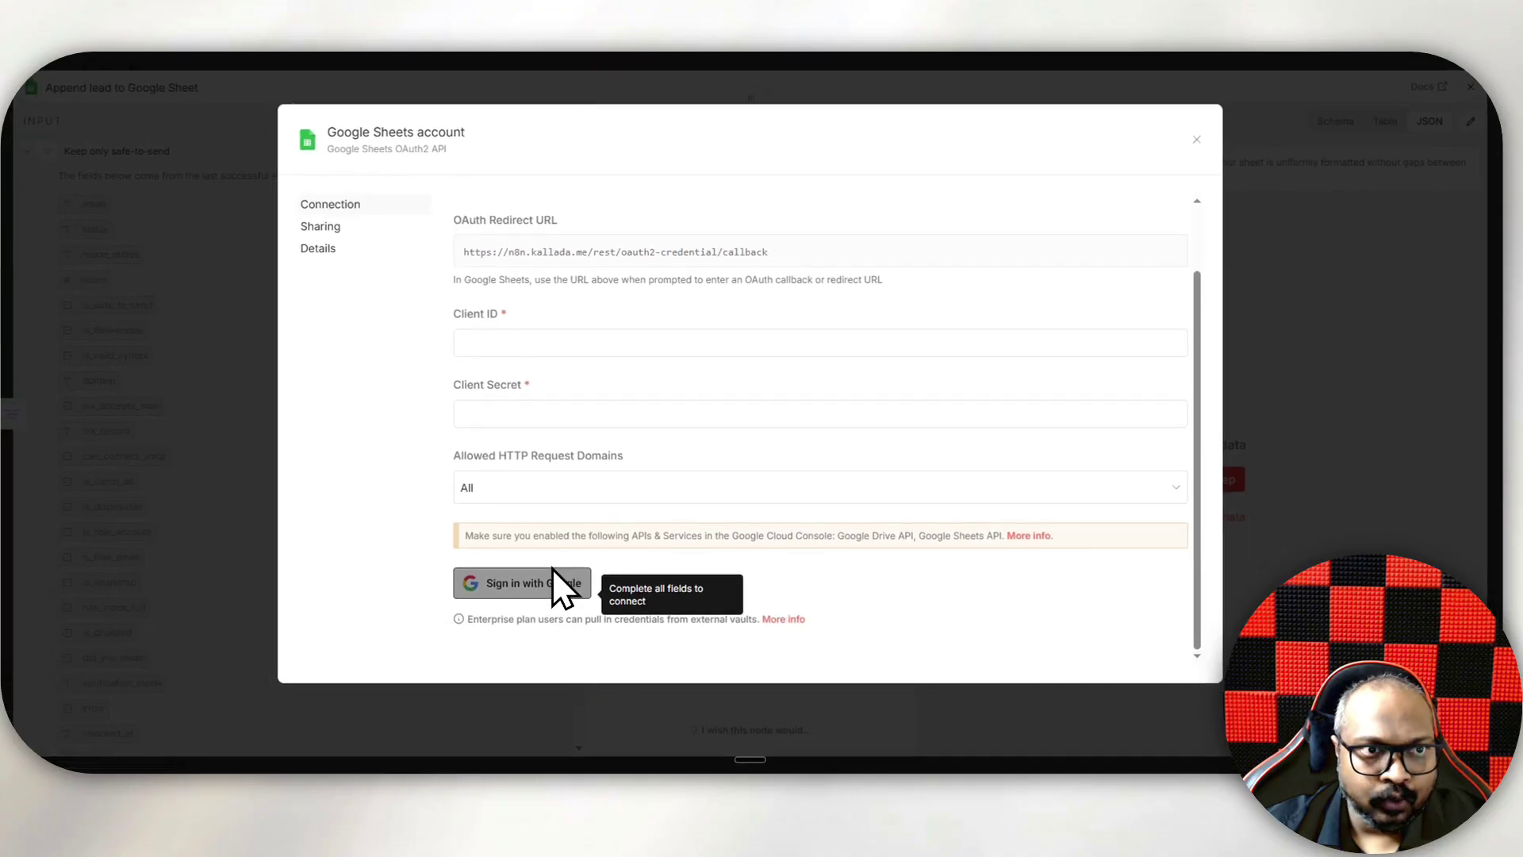
click(502, 347)
click(512, 413)
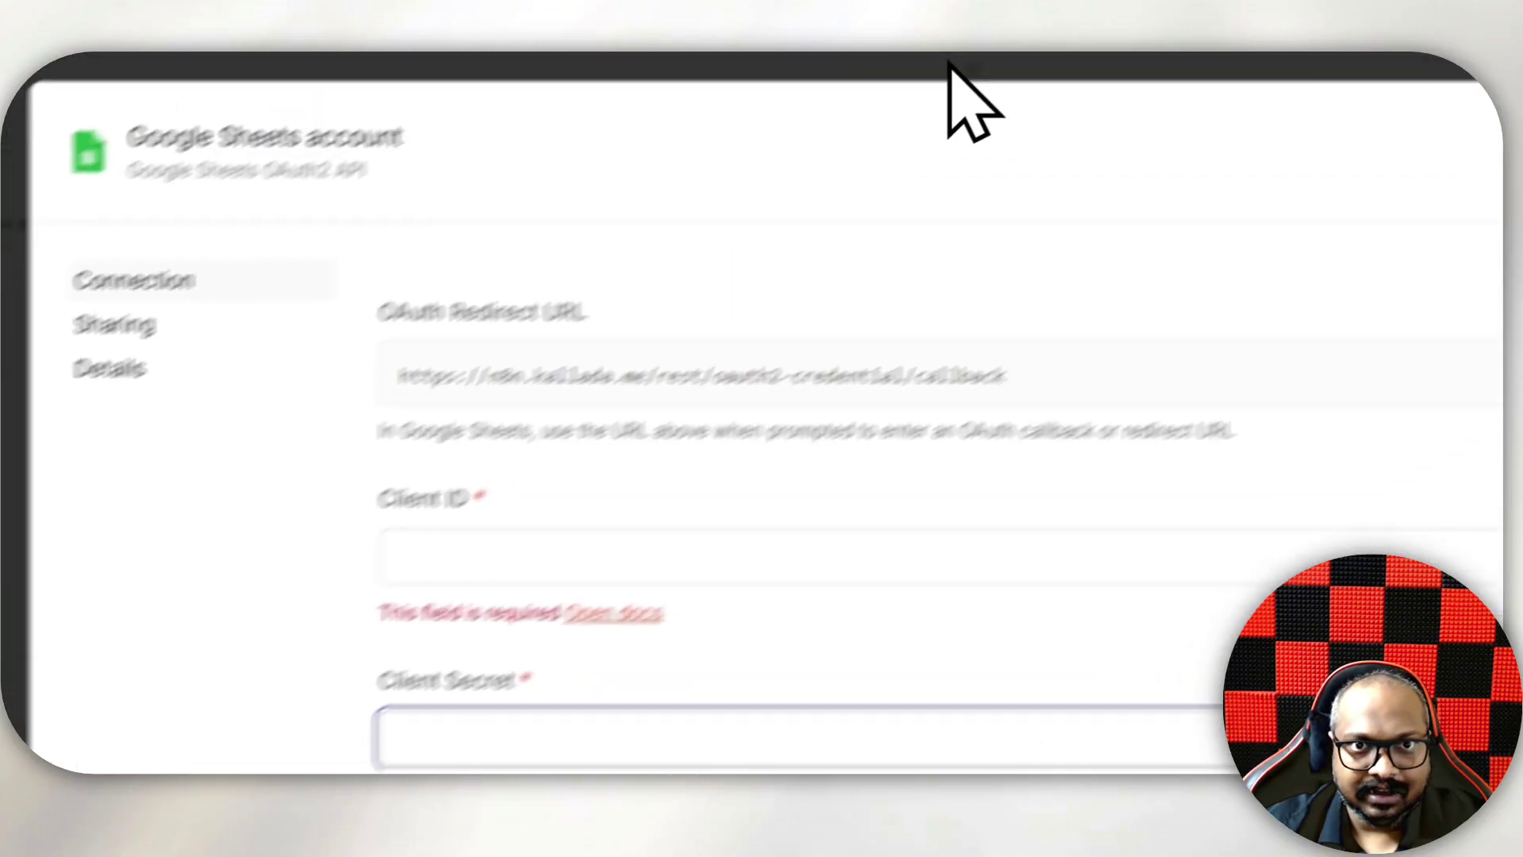
click(975, 89)
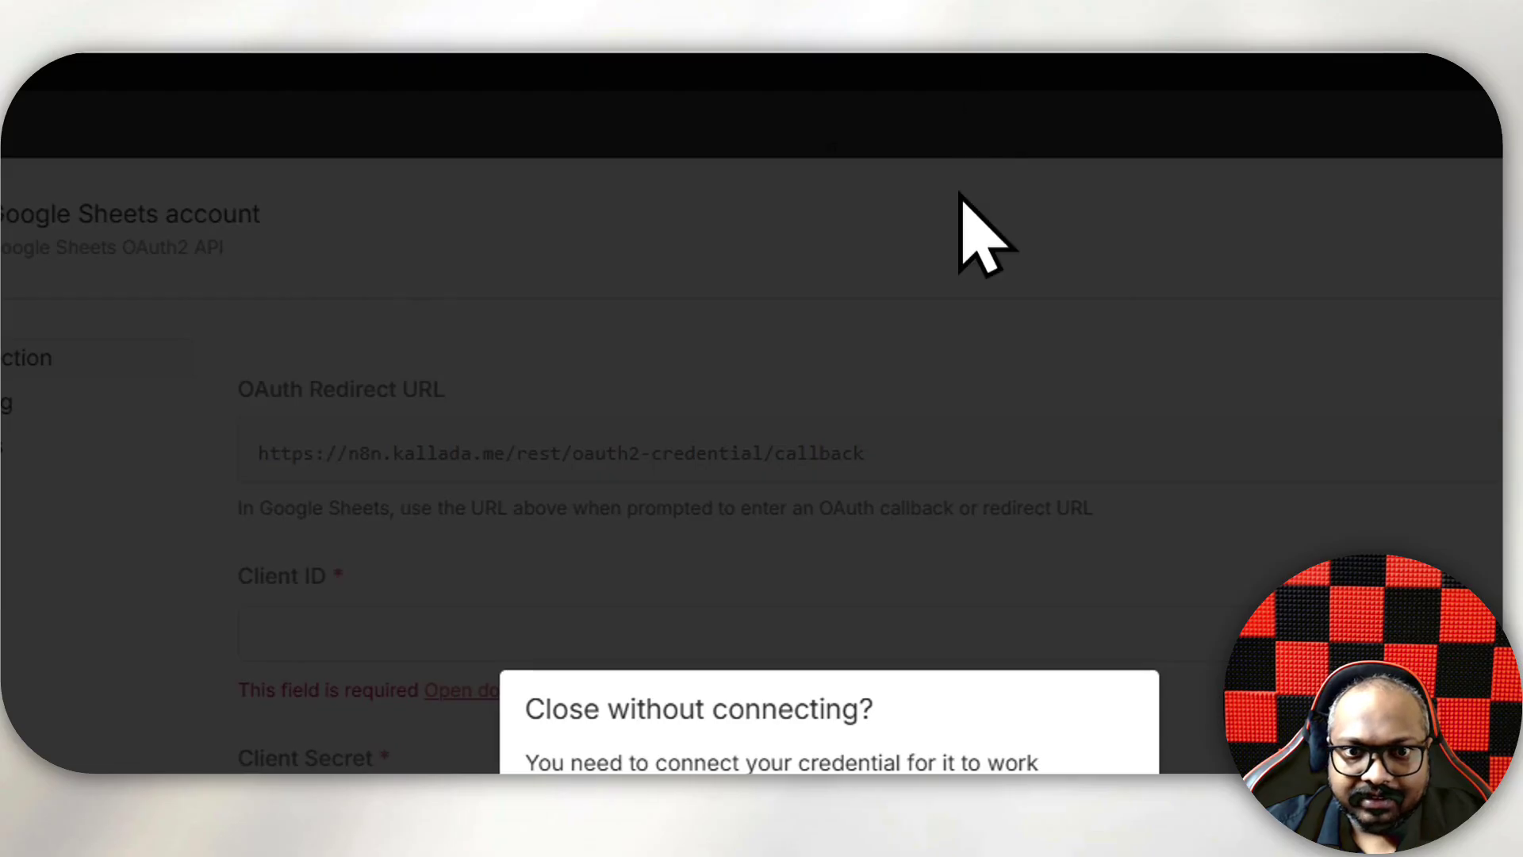
click(769, 669)
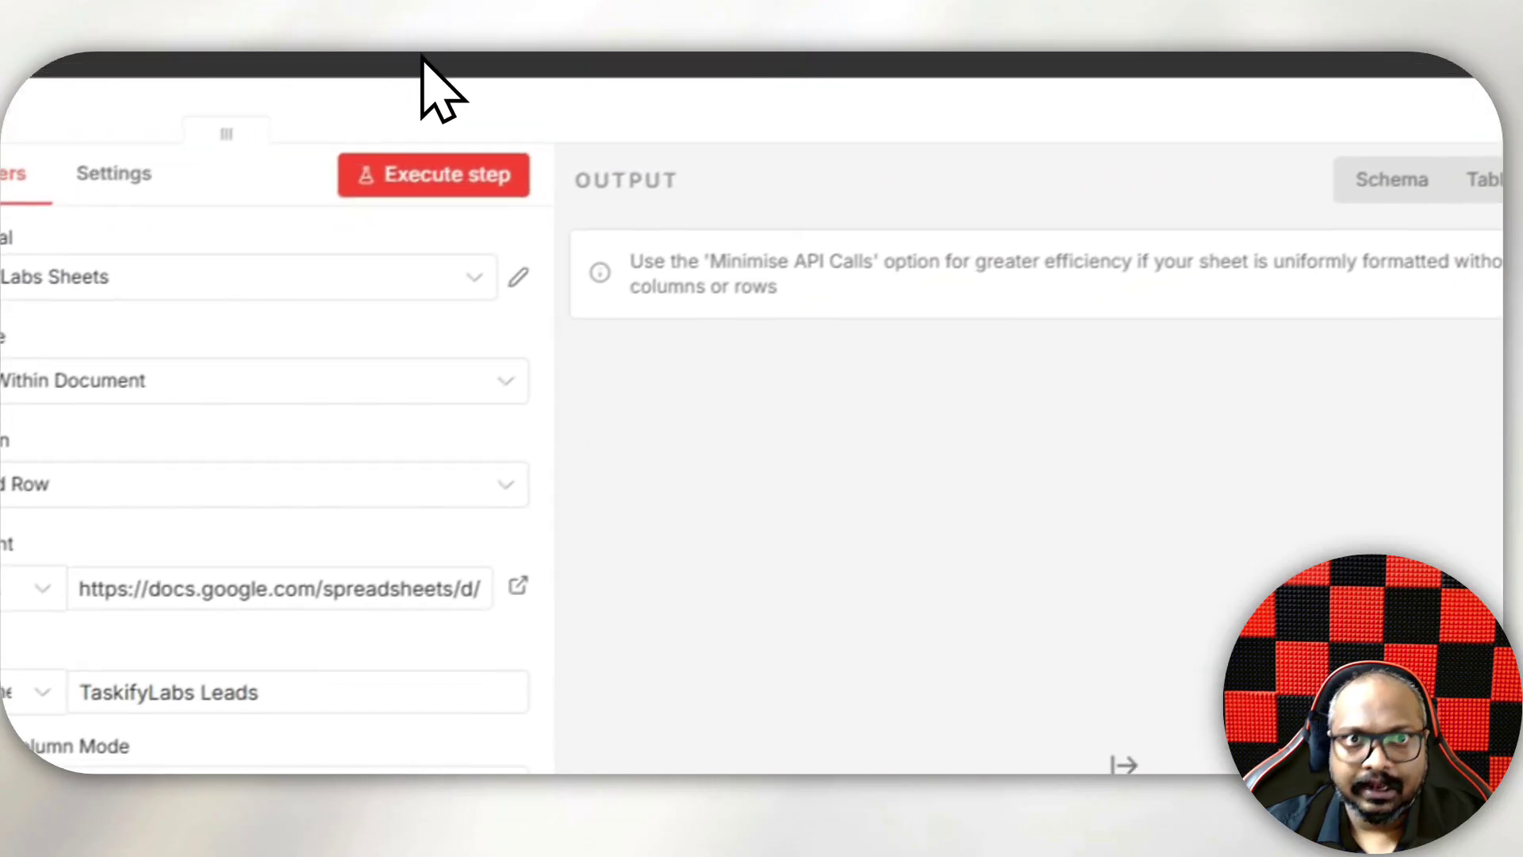
click(432, 87)
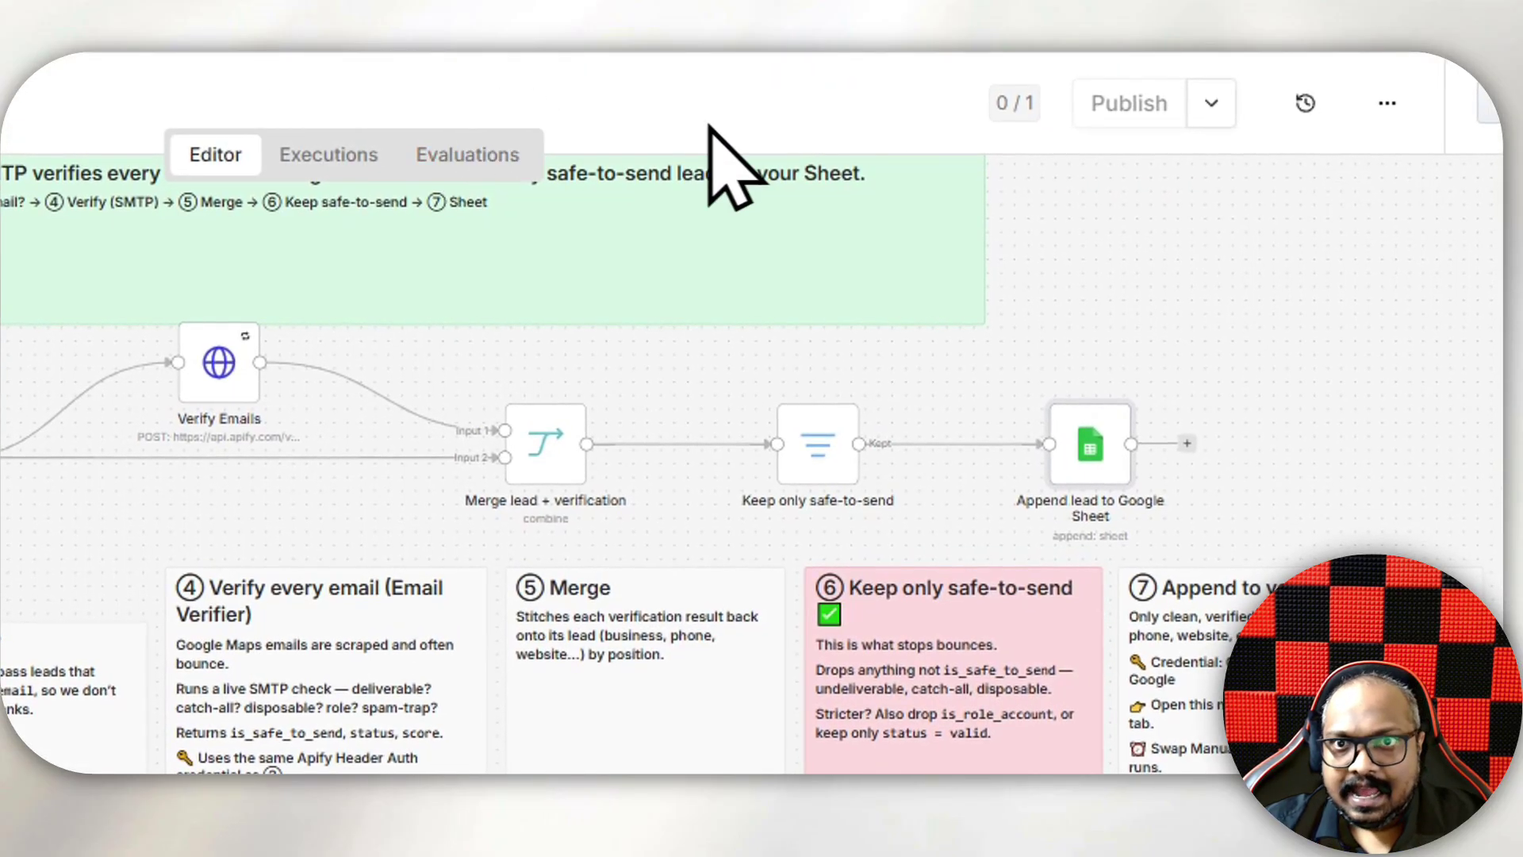
- Switch to the TaskifyLabs Leads spreadsheet in Google Sheets and examine its header columns from work_hours onward, including the email verification fields
double_click(1094, 452)
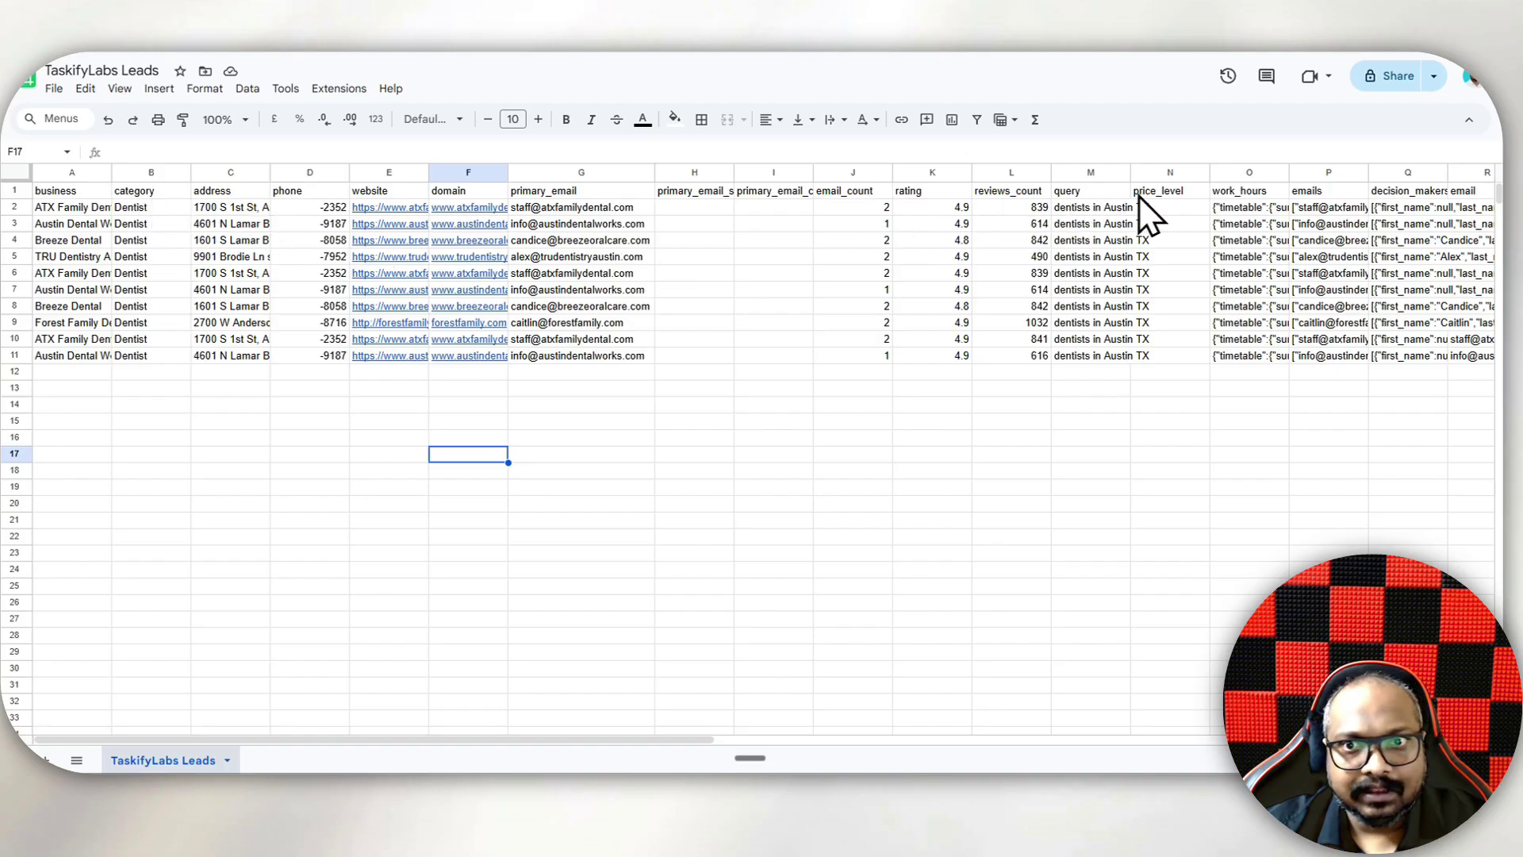
click(1253, 193)
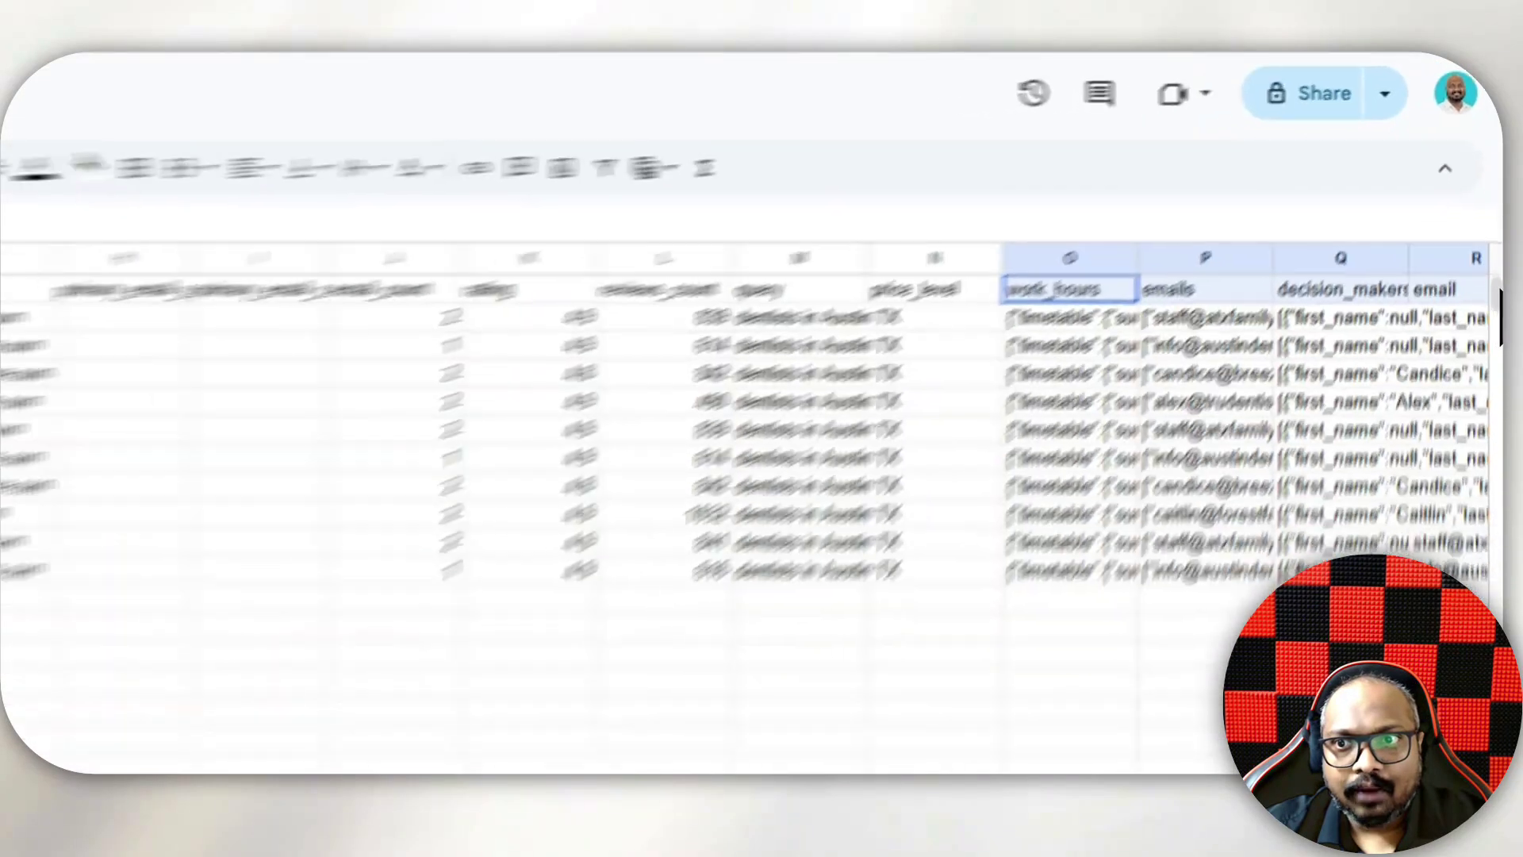
scroll(1459, 224, right, 4)
key(ctrl+shift+Right)
scroll(761, 278, right, 5)
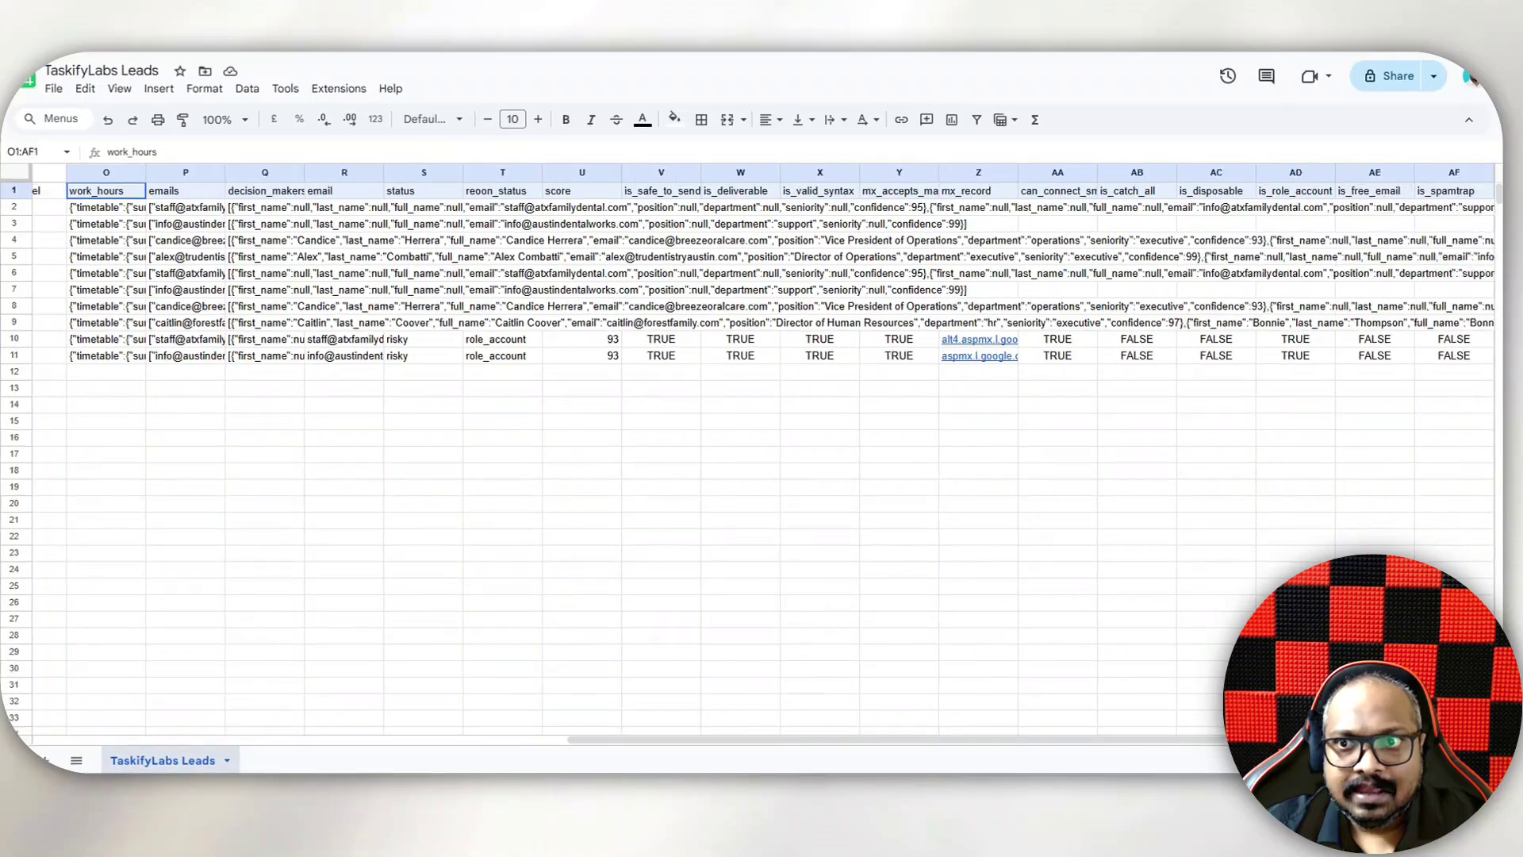
drag(1498, 198, 662, 191)
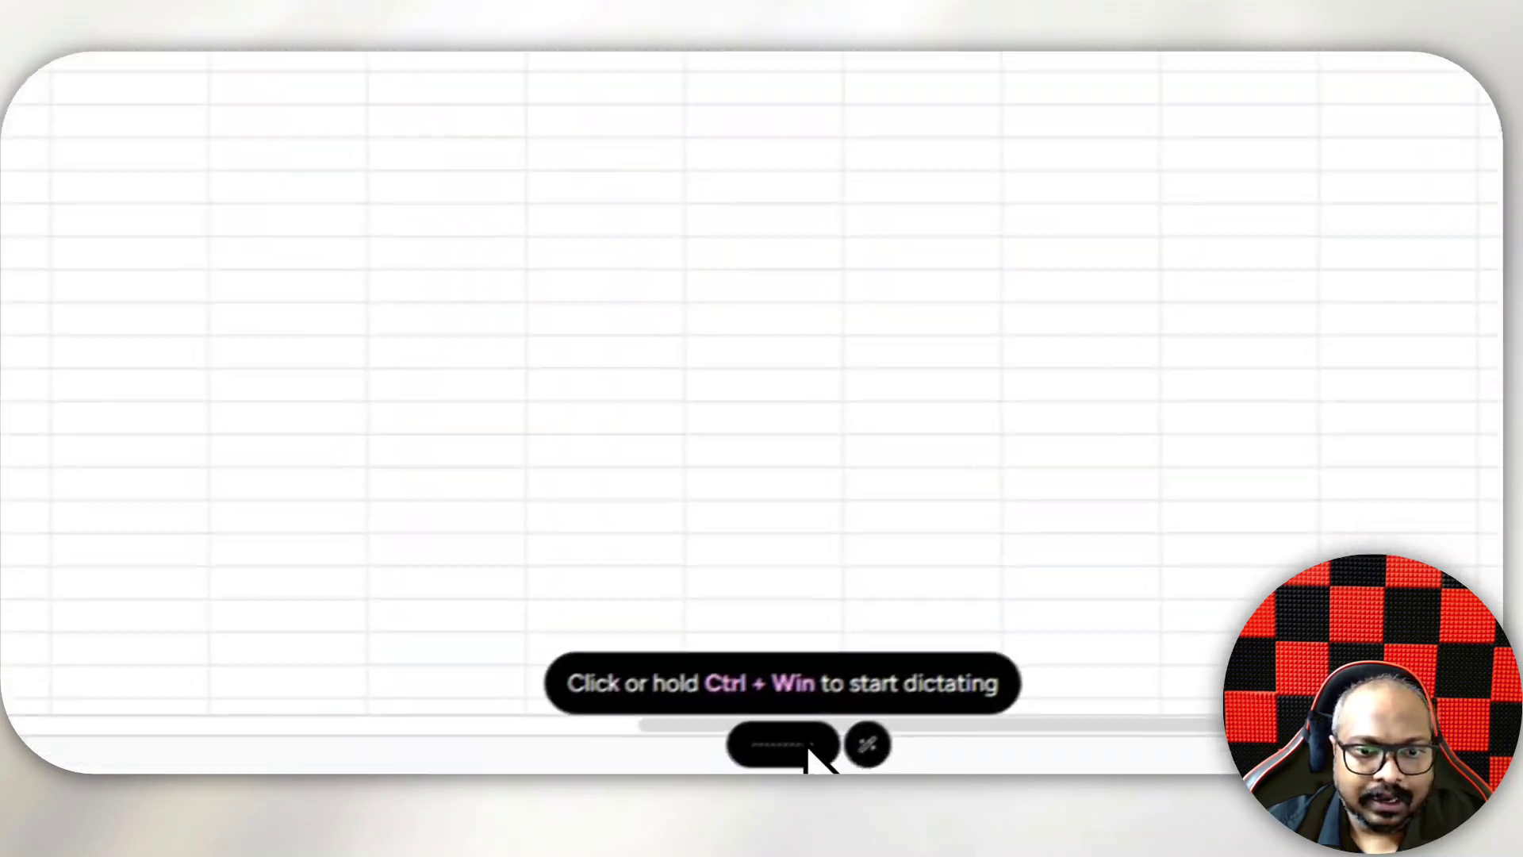
- Return to the spreadsheet's first columns and look at the Make a copy command, without creating a copy
drag(923, 292, 52, 452)
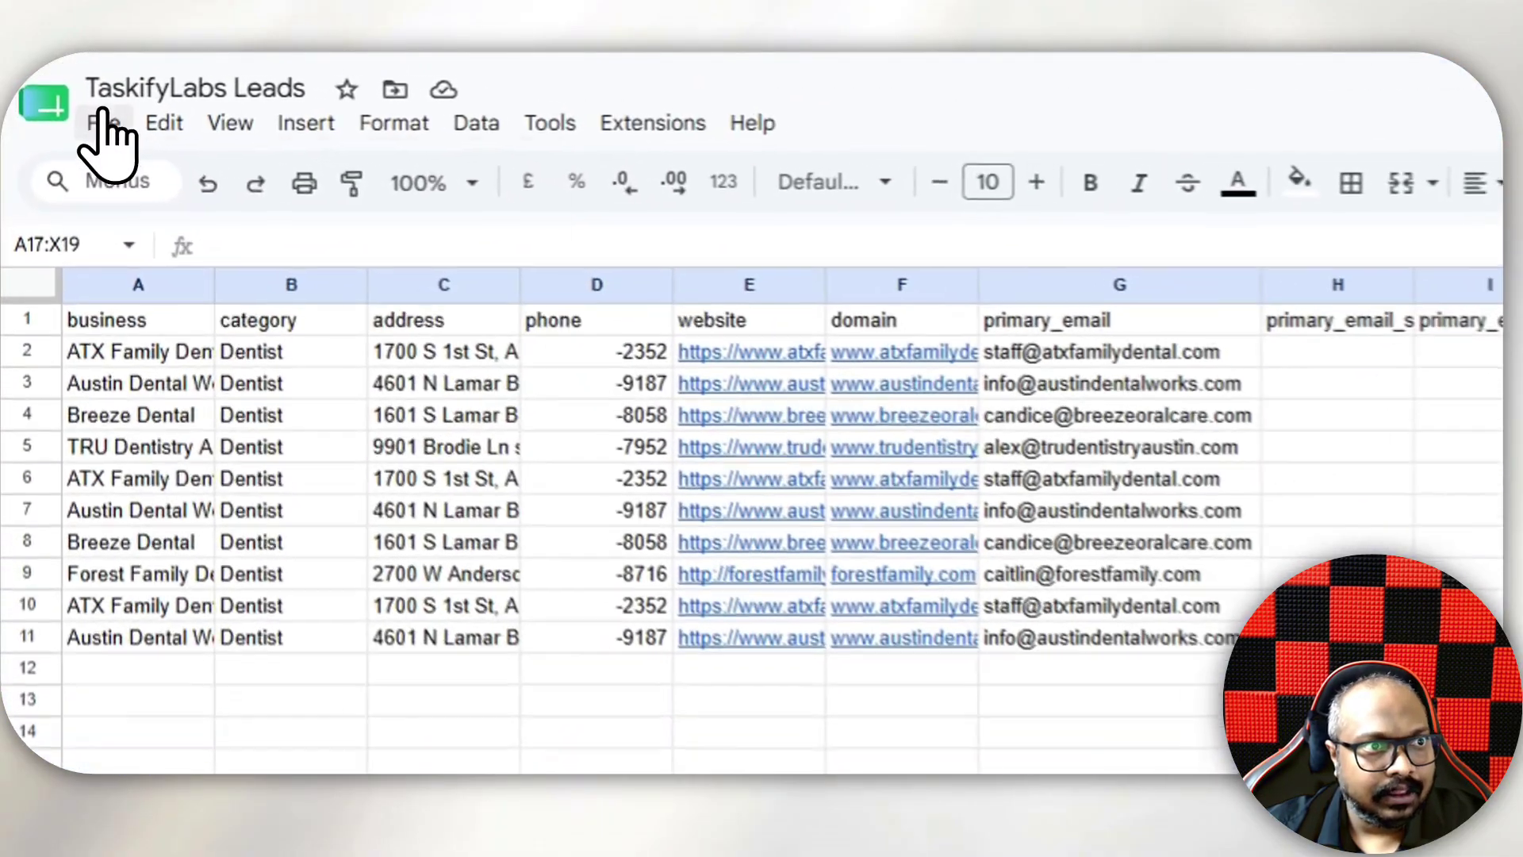
click(54, 88)
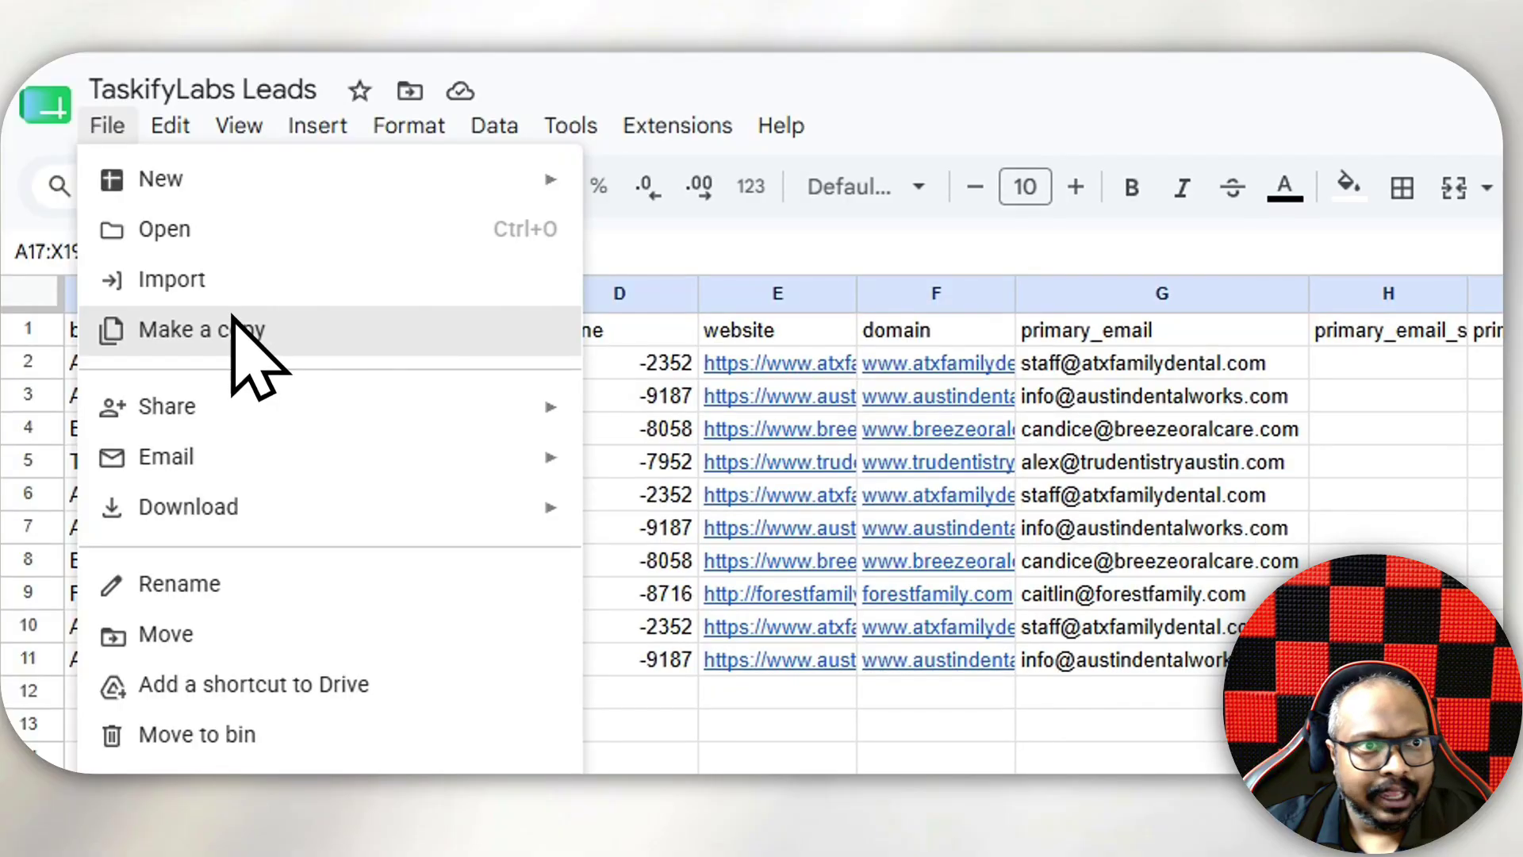
click(1194, 485)
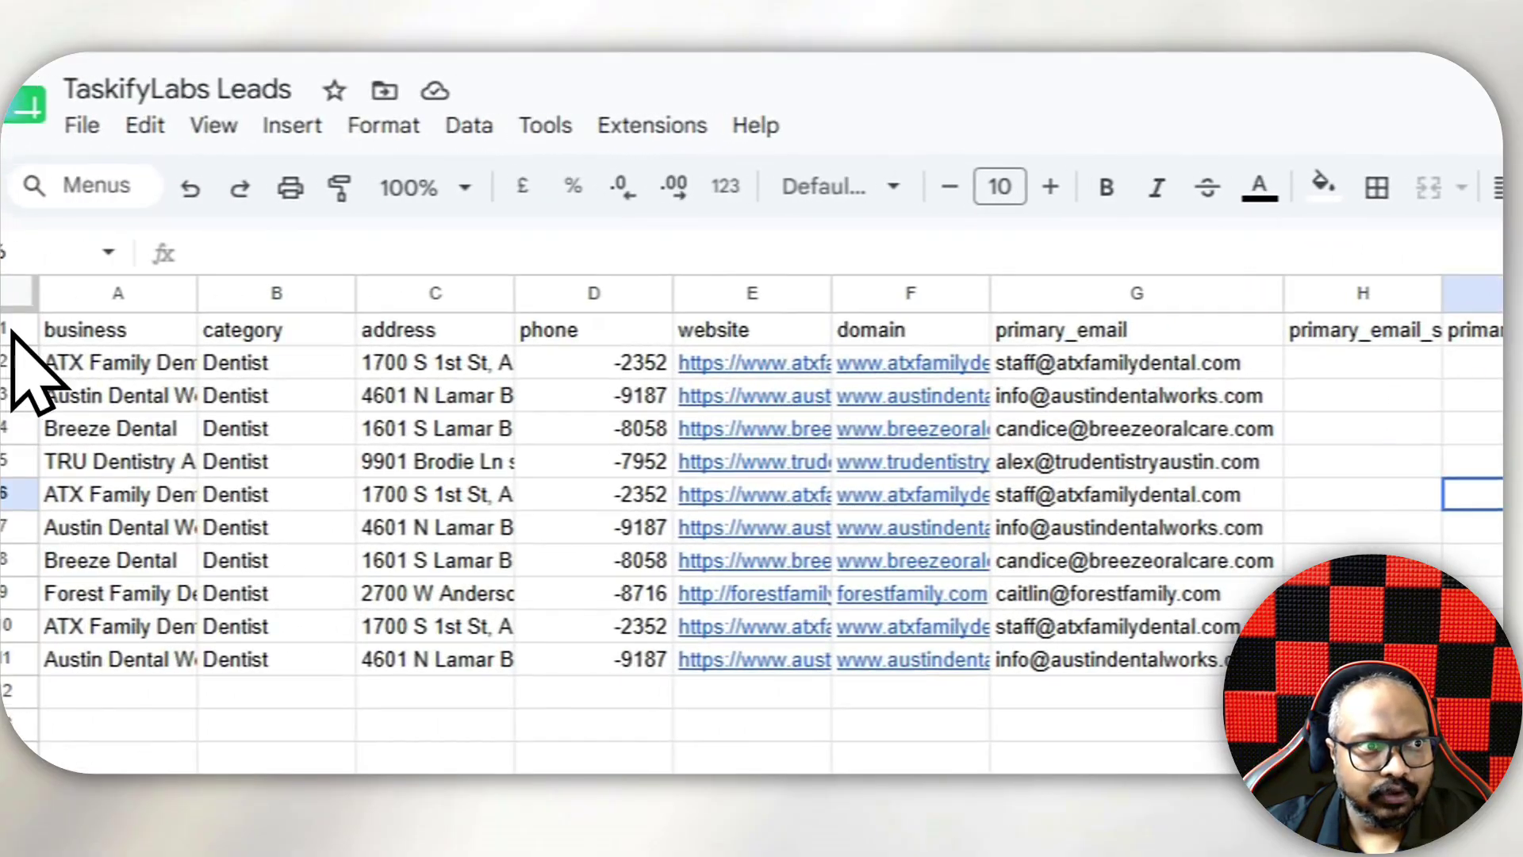